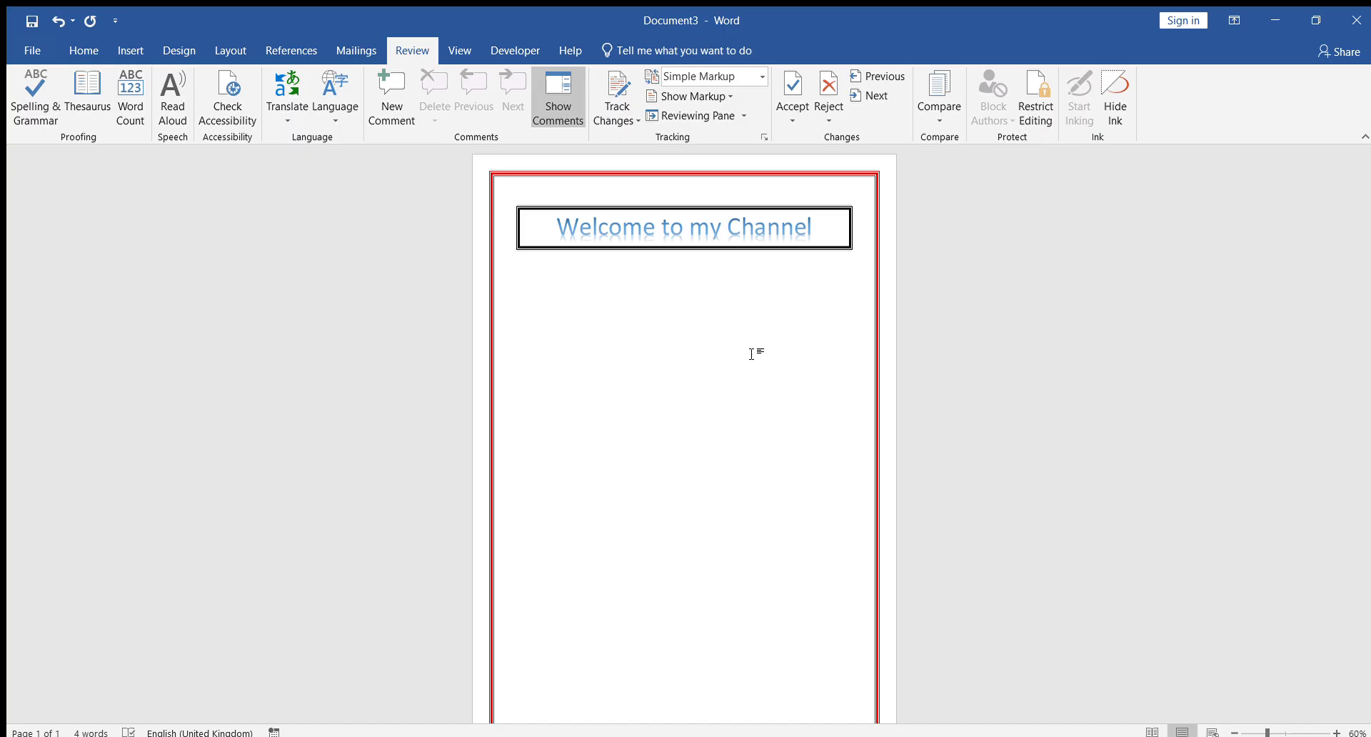
Step: Insert a table with 4 columns and 7 rows below the "Welcome to my Channel" heading
{"action": "left_click", "coordinate": [127, 48]}
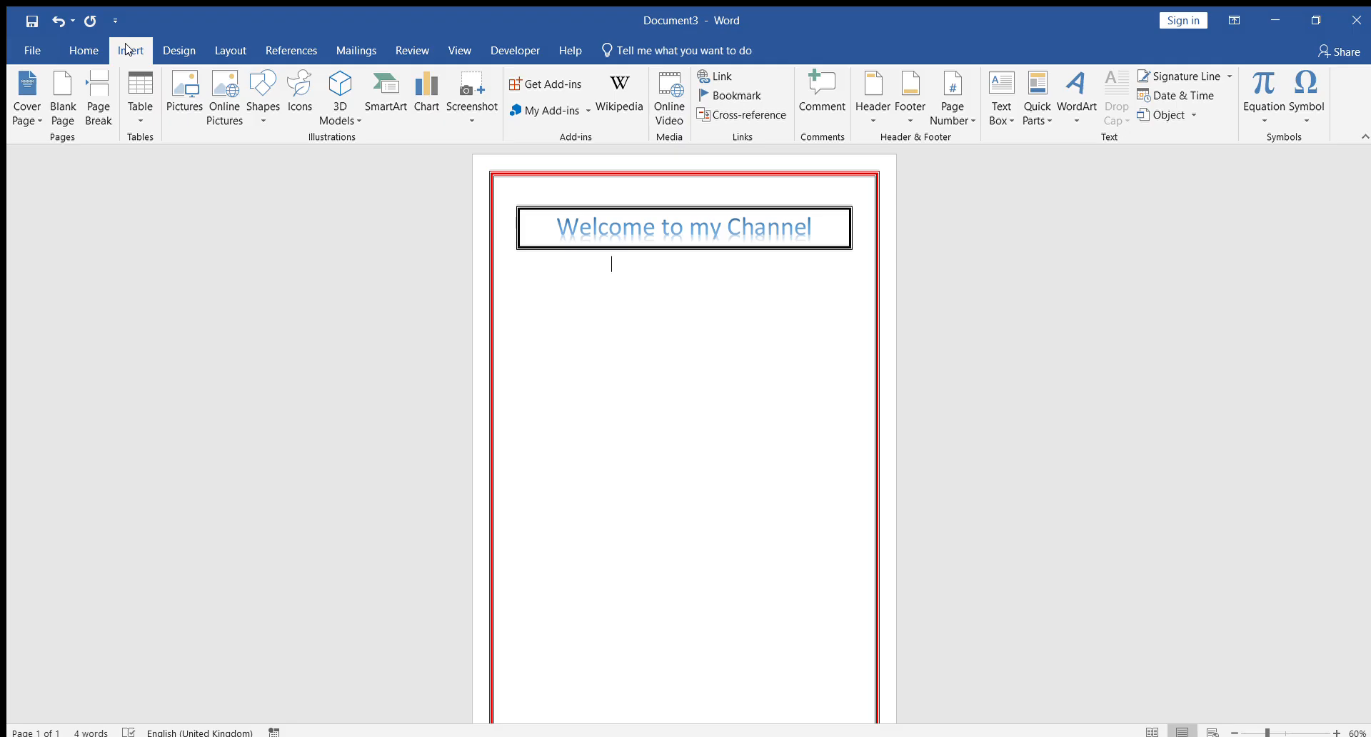
{"action": "left_click", "coordinate": [134, 114]}
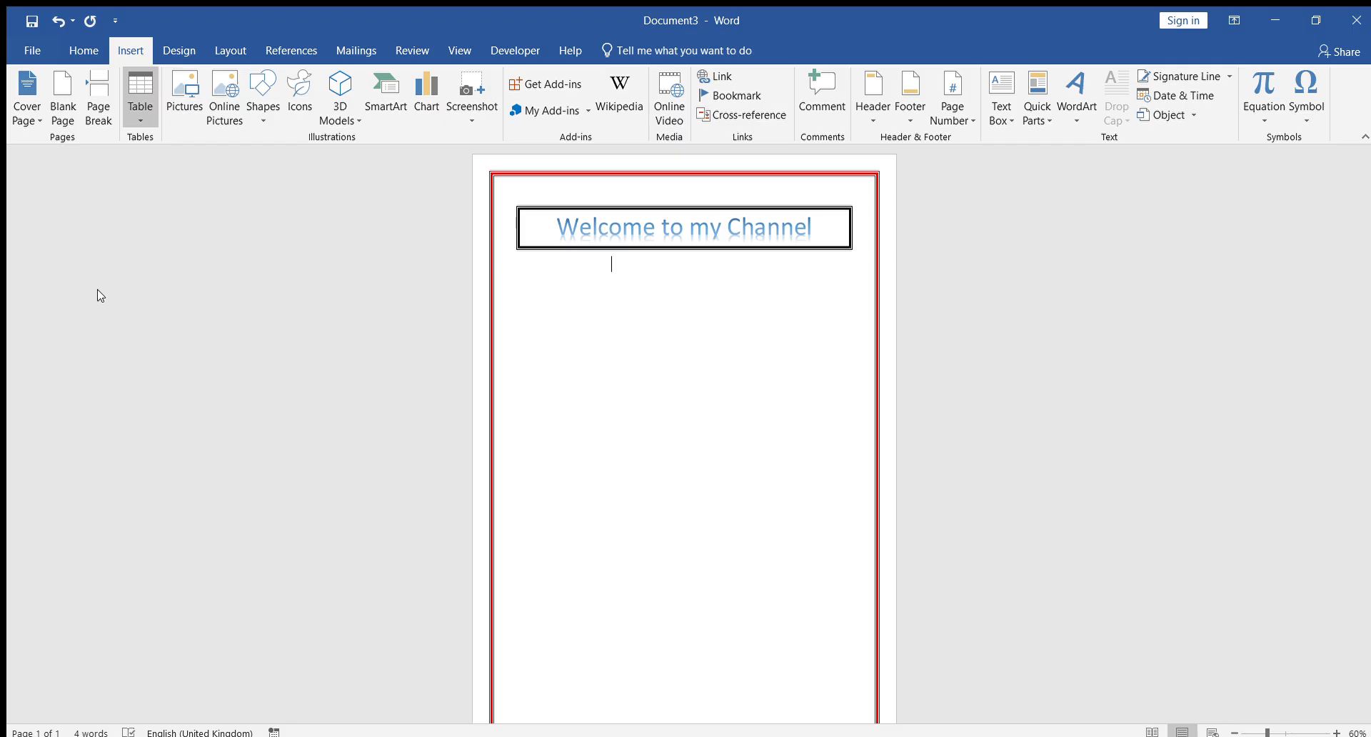
{"action": "left_click", "coordinate": [153, 296]}
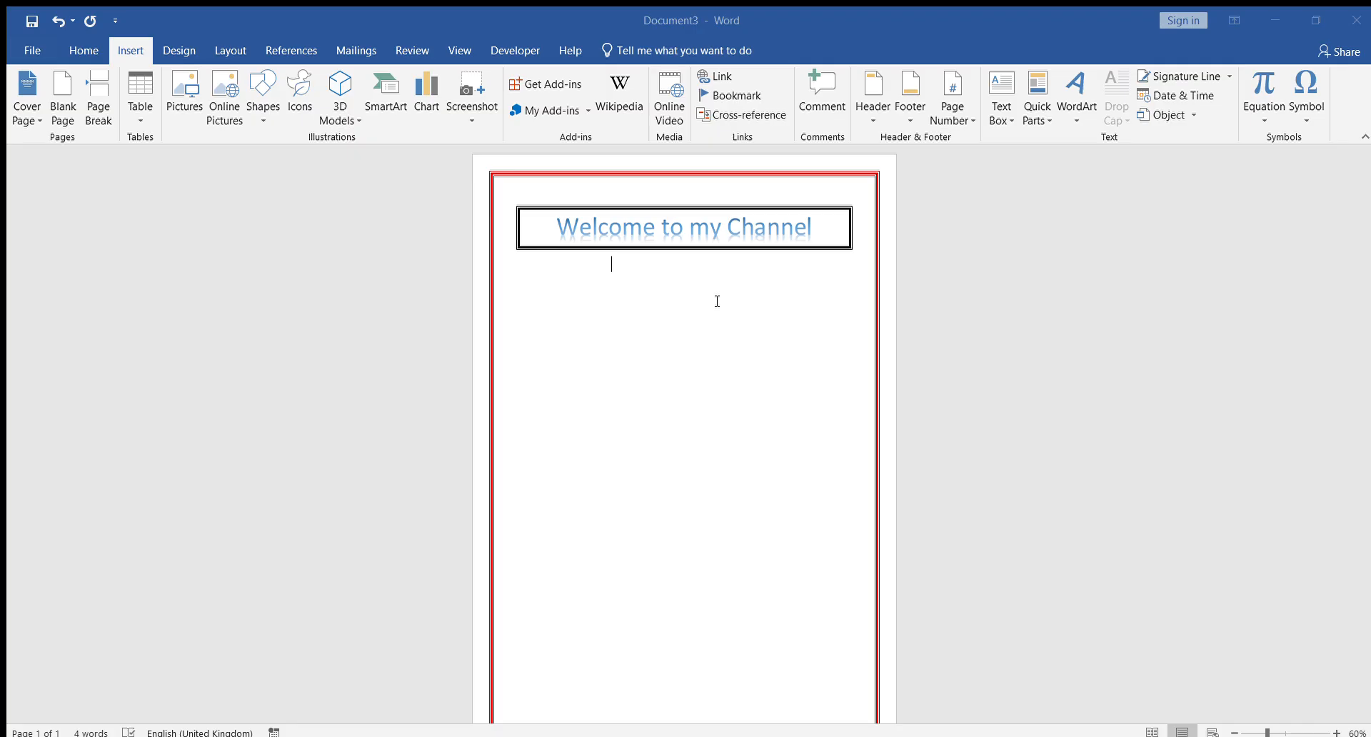
{"action": "left_click", "coordinate": [645, 470]}
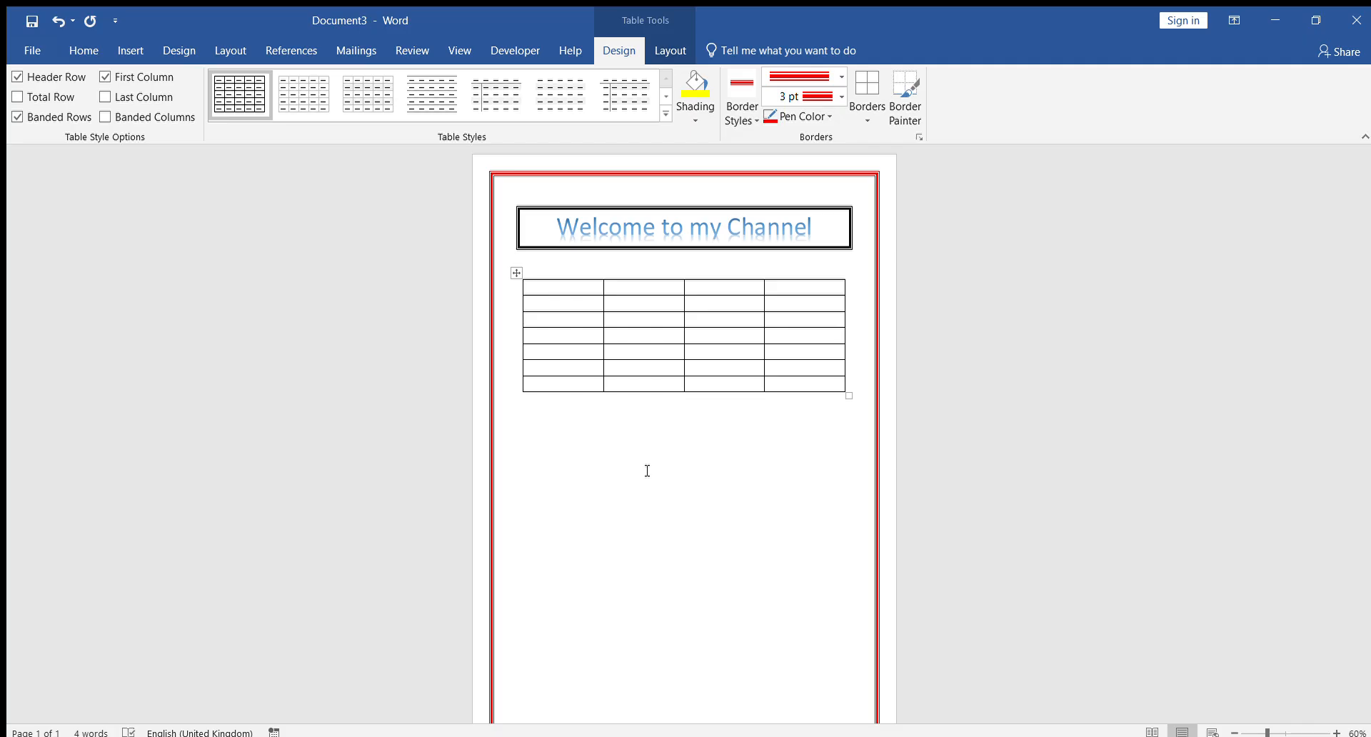
Step: Increase the table's first row height to about 2.11 cm and widen the first column outward to about 4.49 cm
{"action": "left_click", "coordinate": [679, 49]}
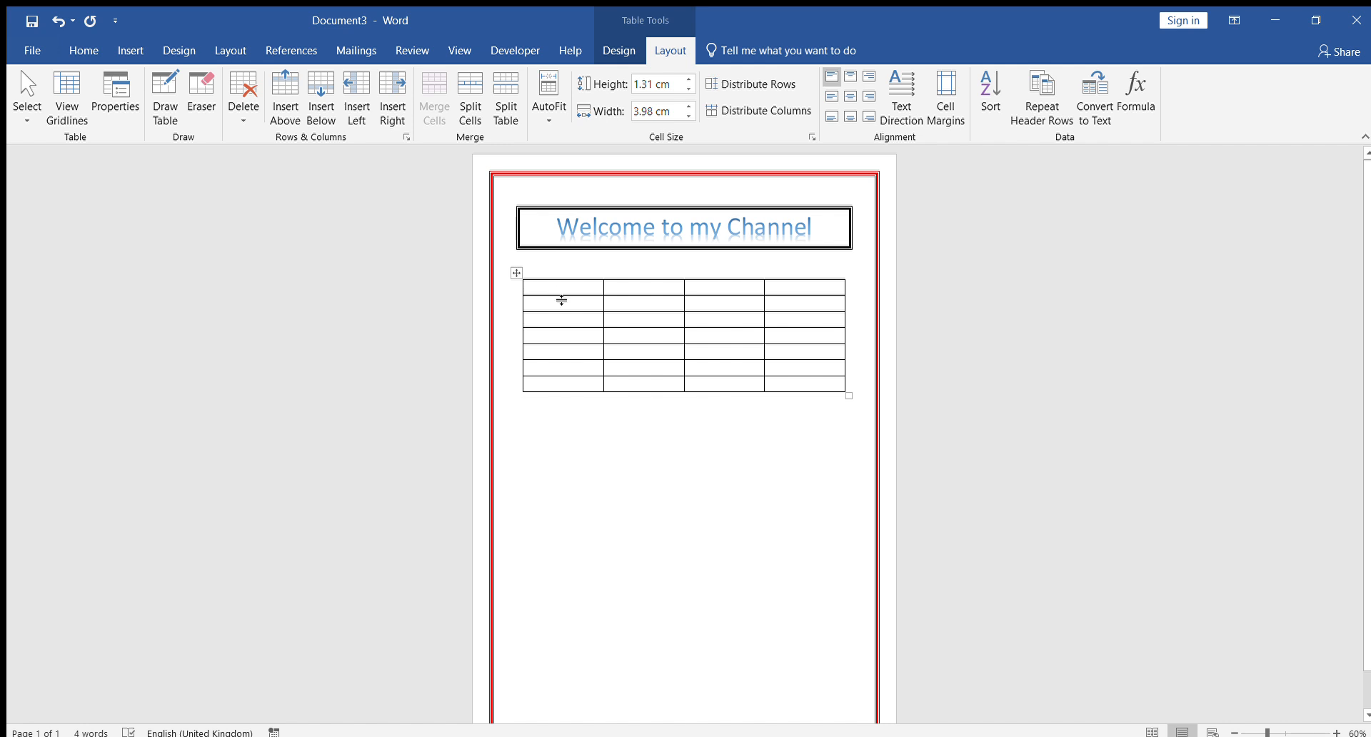
{"action": "left_click_drag", "start_coordinate": [561, 295], "coordinate": [561, 322]}
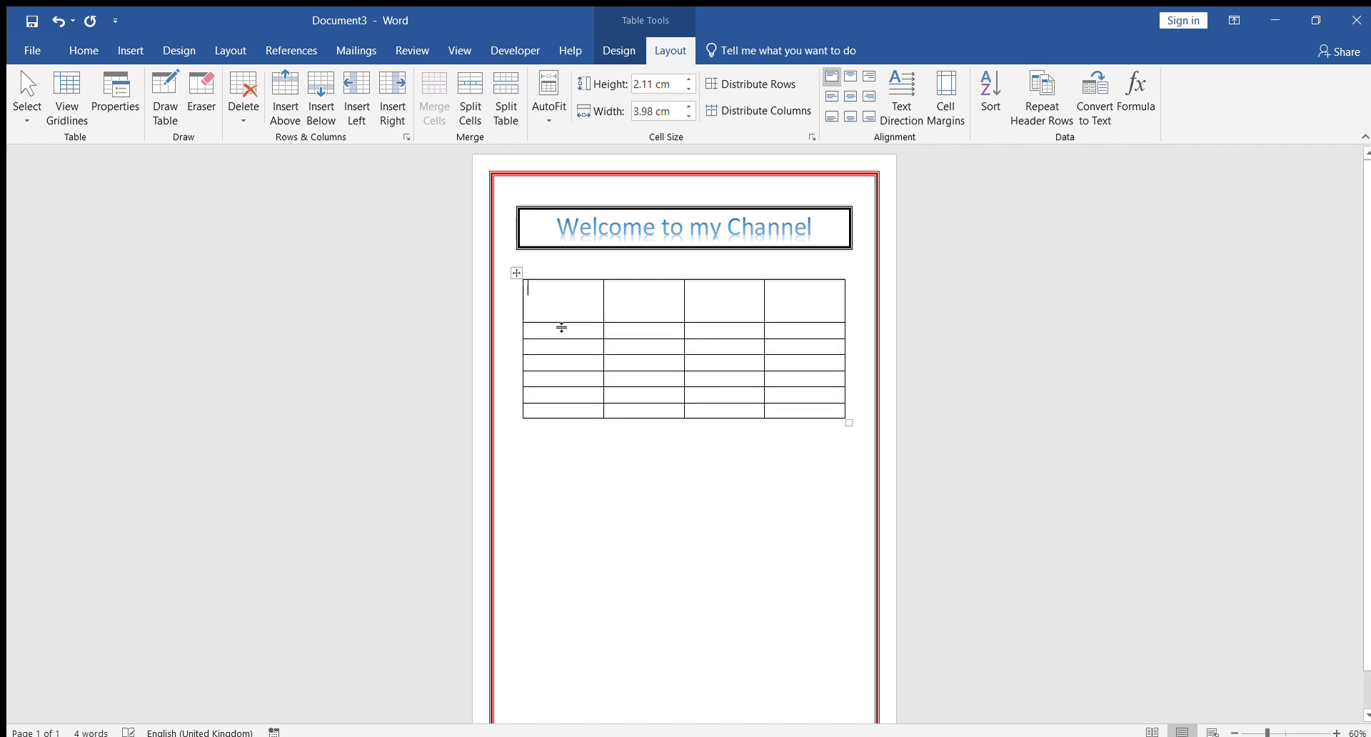
{"action": "left_click_drag", "start_coordinate": [524, 307], "coordinate": [513, 308]}
{"action": "left_click", "coordinate": [524, 304]}
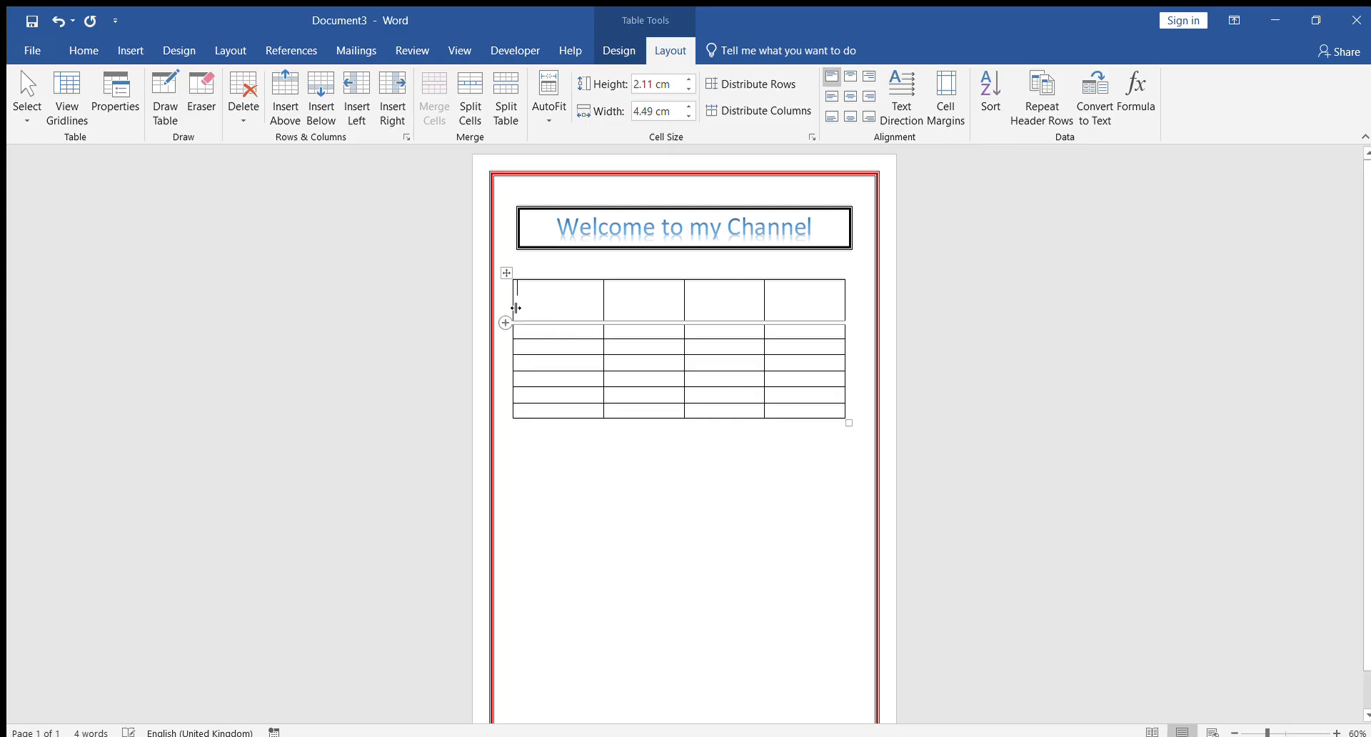
{"action": "left_click", "coordinate": [846, 314]}
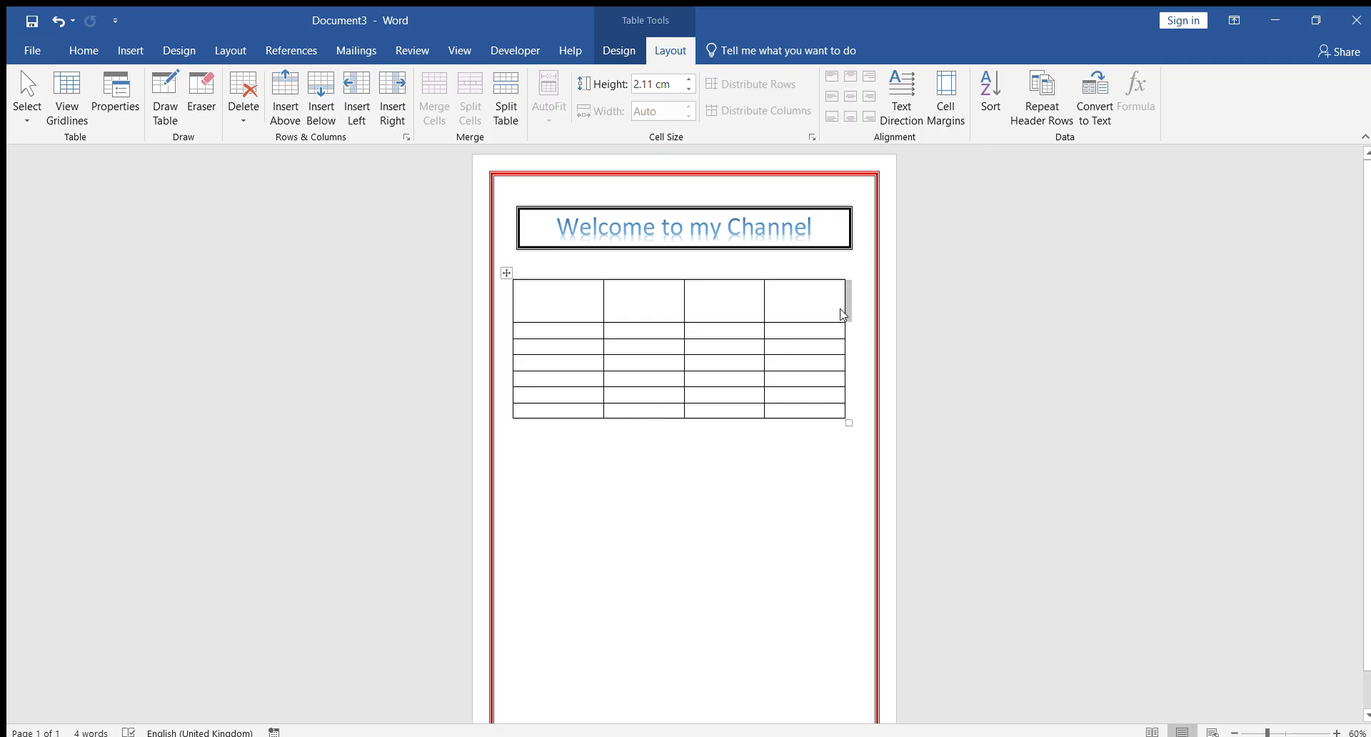
{"action": "left_click_drag", "start_coordinate": [846, 314], "coordinate": [853, 319]}
Step: Label the first two header cells "Name" and "class"
{"action": "left_click", "coordinate": [534, 305]}
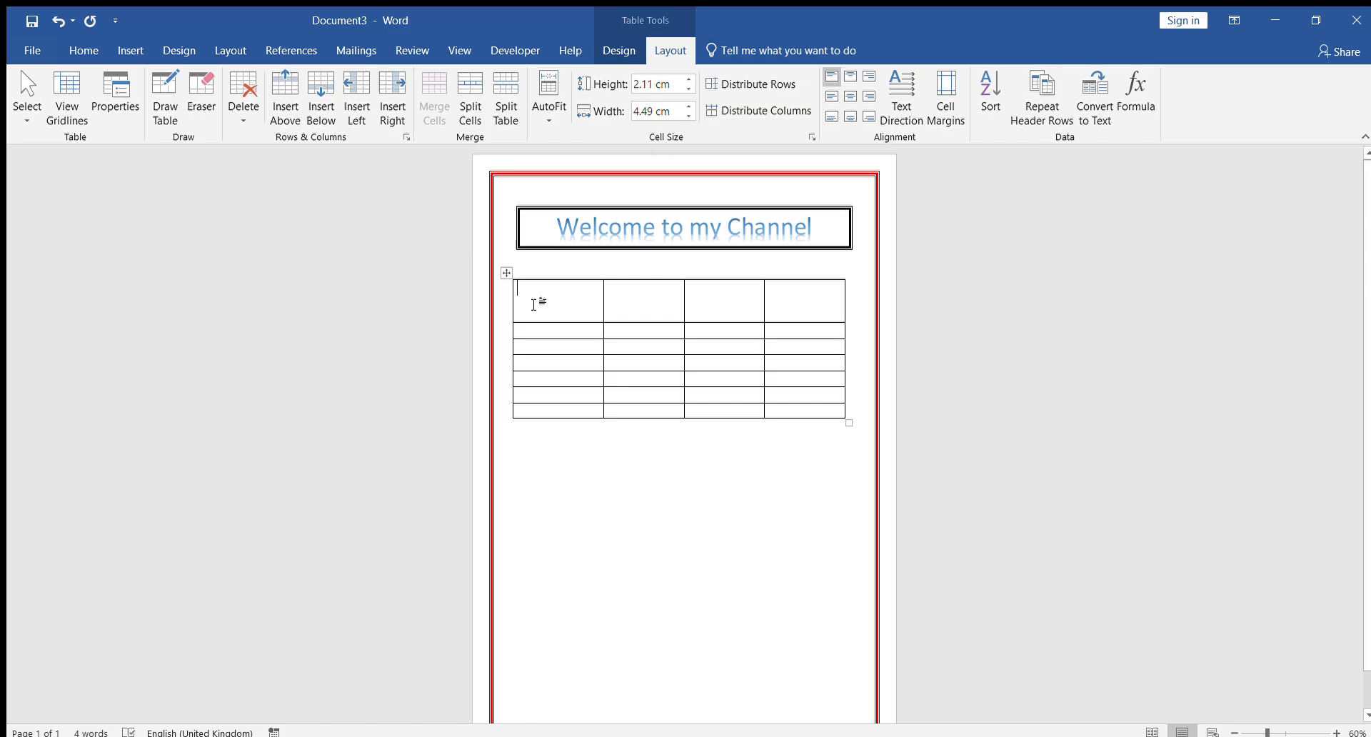
{"action": "type", "text": "Name"}
{"action": "key", "text": "Tab"}
{"action": "type", "text": "c"}
{"action": "key", "text": "BackSpace"}
{"action": "type", "text": "class"}
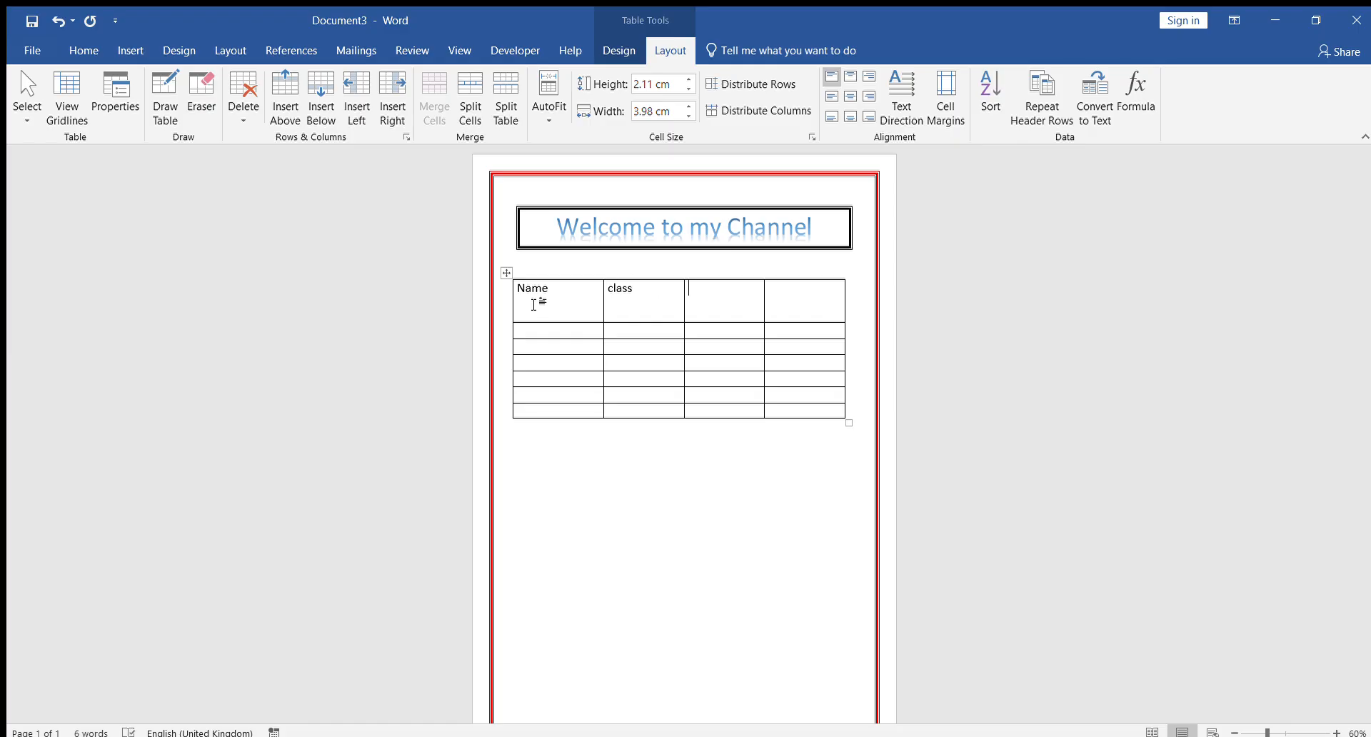
{"action": "type", "text": "obtai"}
{"action": "key", "text": "BackSpace"}
{"action": "key", "text": "BackSpace"}
{"action": "key", "text": "BackSpace"}
{"action": "key", "text": "BackSpace"}
{"action": "key", "text": "BackSpace"}
{"action": "type", "text": "taotal"}
{"action": "key", "text": "BackSpace"}
{"action": "key", "text": "BackSpace"}
{"action": "key", "text": "BackSpace"}
{"action": "key", "text": "BackSpace"}
{"action": "key", "text": "BackSpace"}
Step: Label the third and fourth header cells "Total number" and "Obtained number"
{"action": "type", "text": "Total nu"}
{"action": "type", "text": "mber"}
{"action": "type", "text": "obtaind"}
{"action": "type", "text": "ed"}
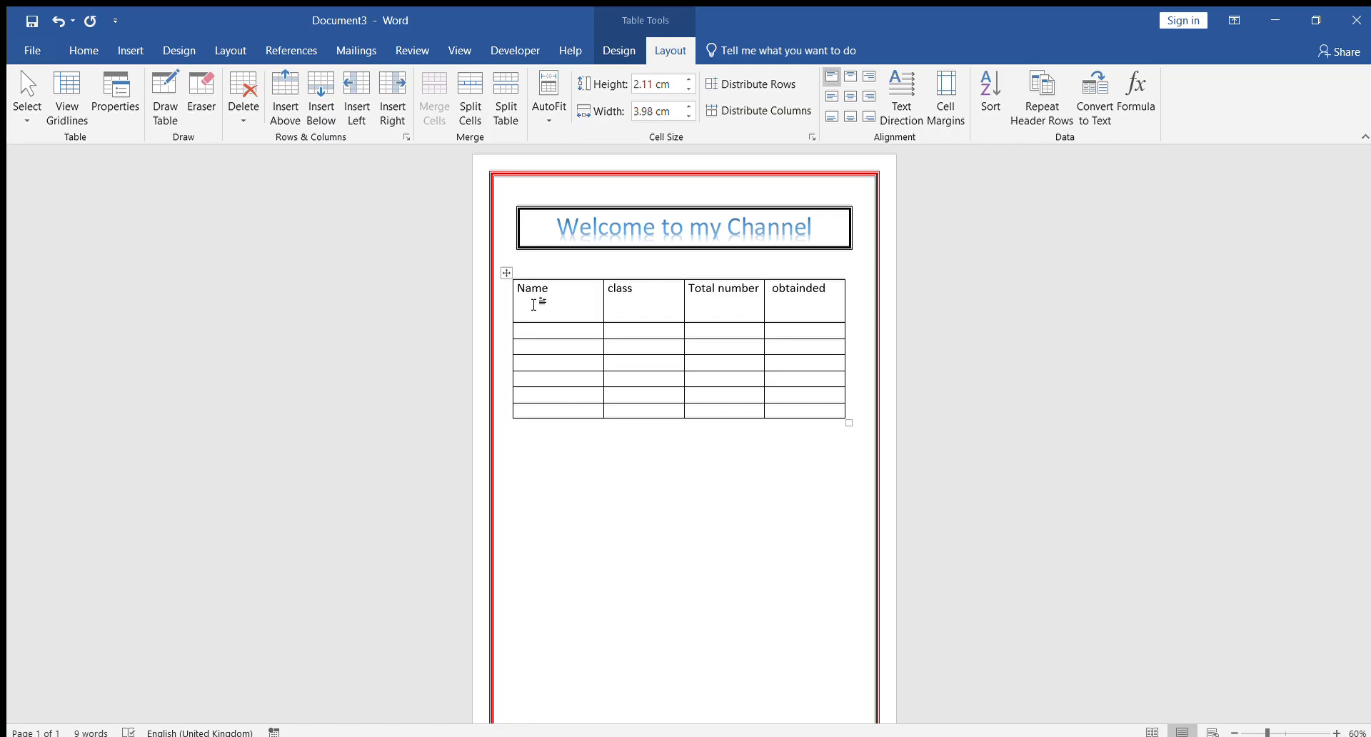
{"action": "key", "text": "BackSpace"}
{"action": "key", "text": "BackSpace"}
{"action": "key", "text": "BackSpace"}
{"action": "type", "text": "ed number"}
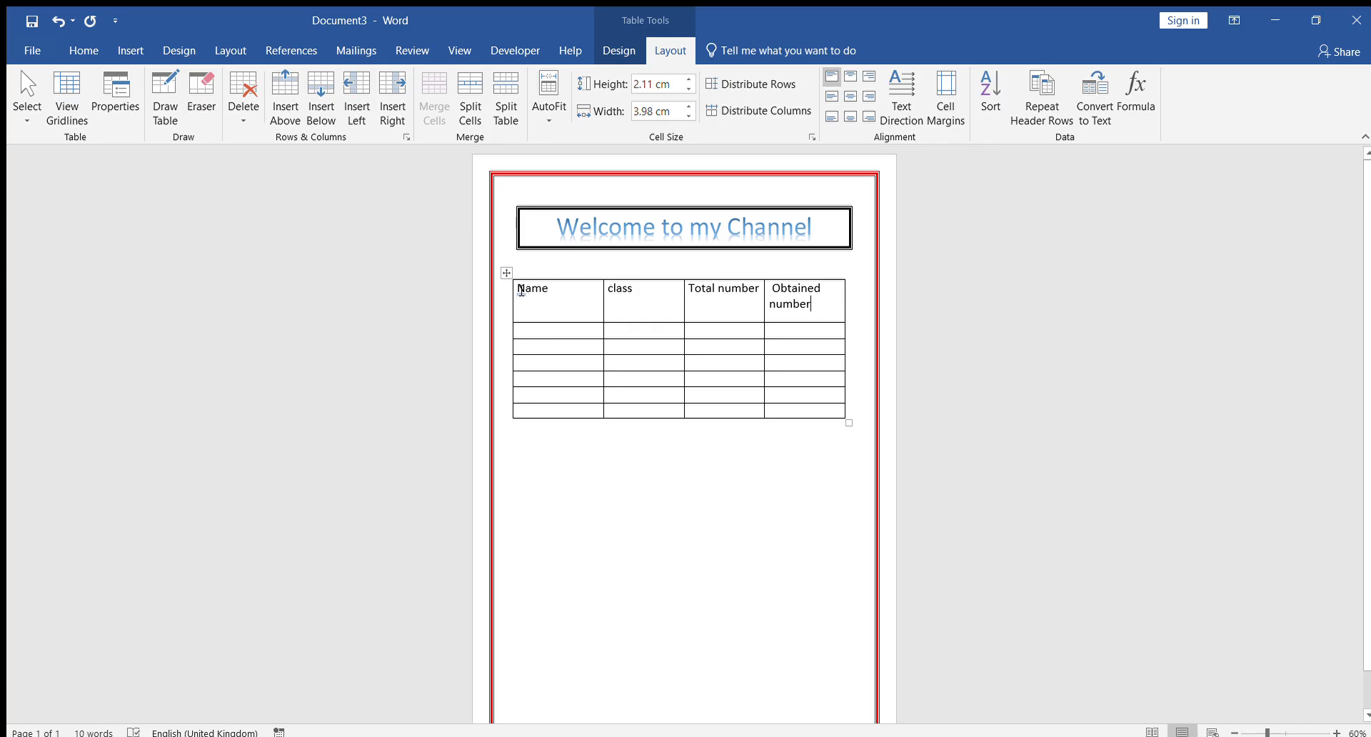
Step: Enter a student's first name in each of the six rows of the Name column
{"action": "left_click", "coordinate": [561, 332]}
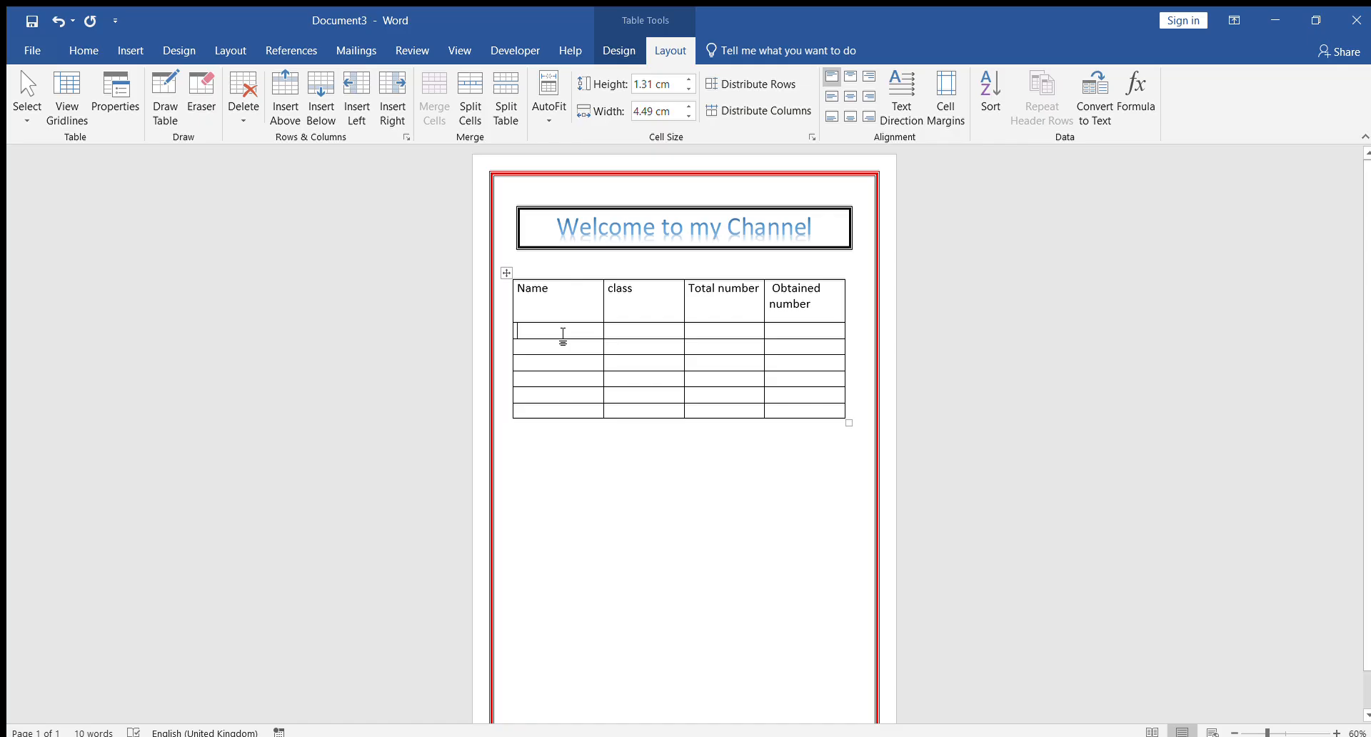
{"action": "type", "text": "zeeshan"}
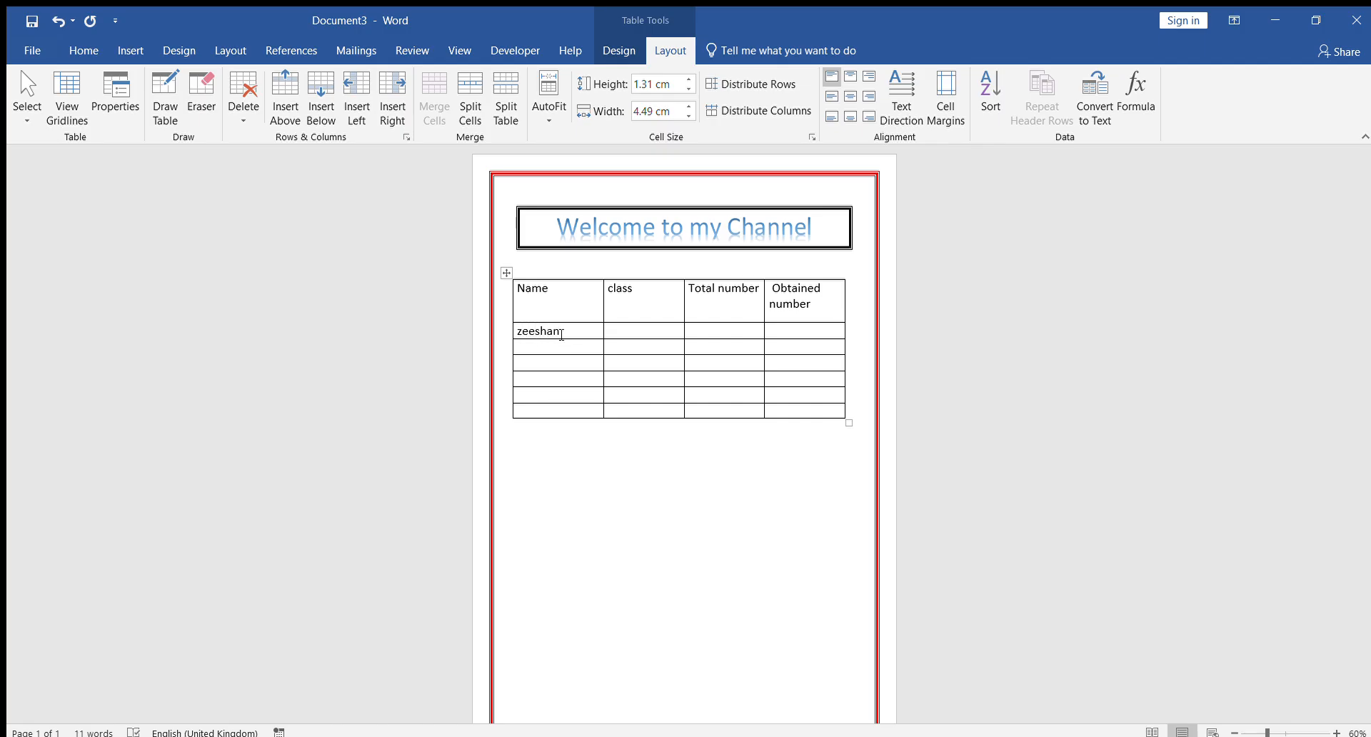
{"action": "key", "text": "Down"}
{"action": "type", "text": "adnan"}
{"action": "key", "text": "Down"}
{"action": "type", "text": "abdullah"}
{"action": "key", "text": "Down"}
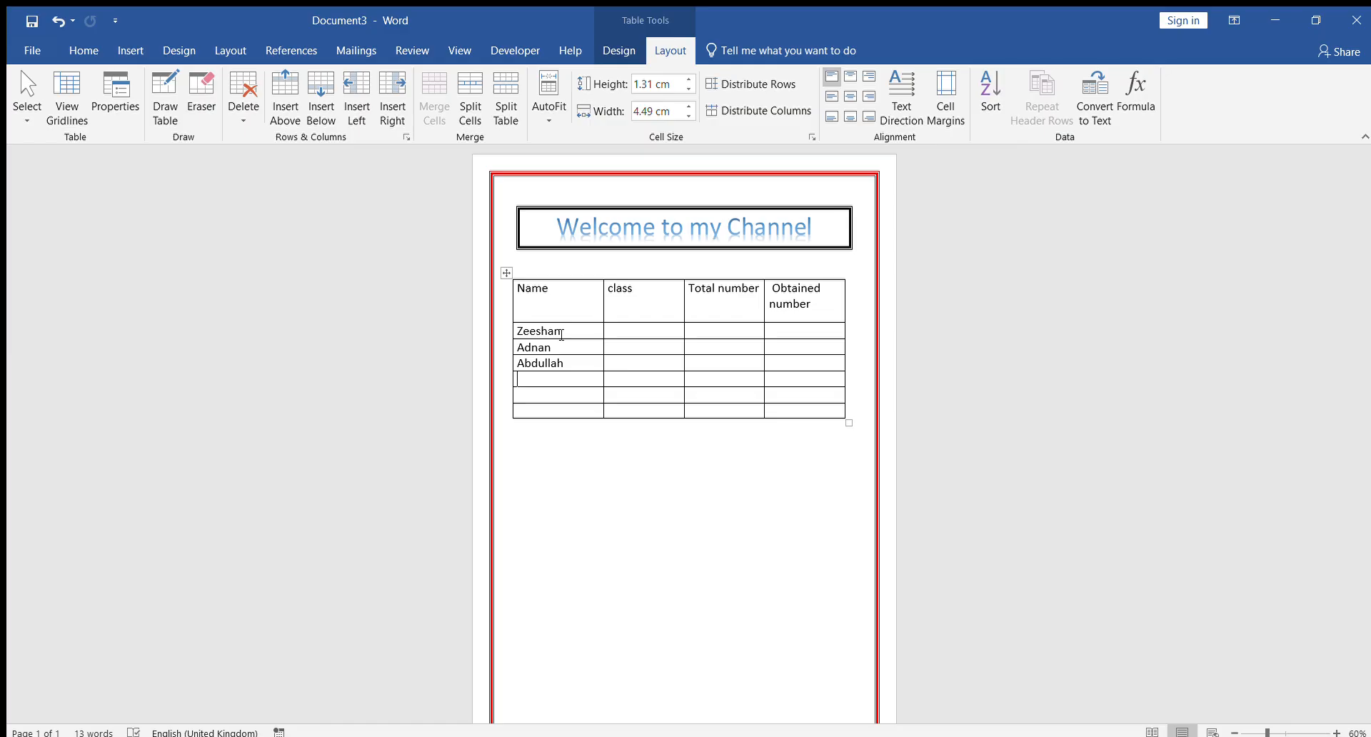
{"action": "type", "text": "ali"}
{"action": "key", "text": "Down"}
{"action": "type", "text": "shail"}
{"action": "key", "text": "Down"}
{"action": "type", "text": "numan"}
{"action": "key", "text": "Tab"}
{"action": "key", "text": "Down"}
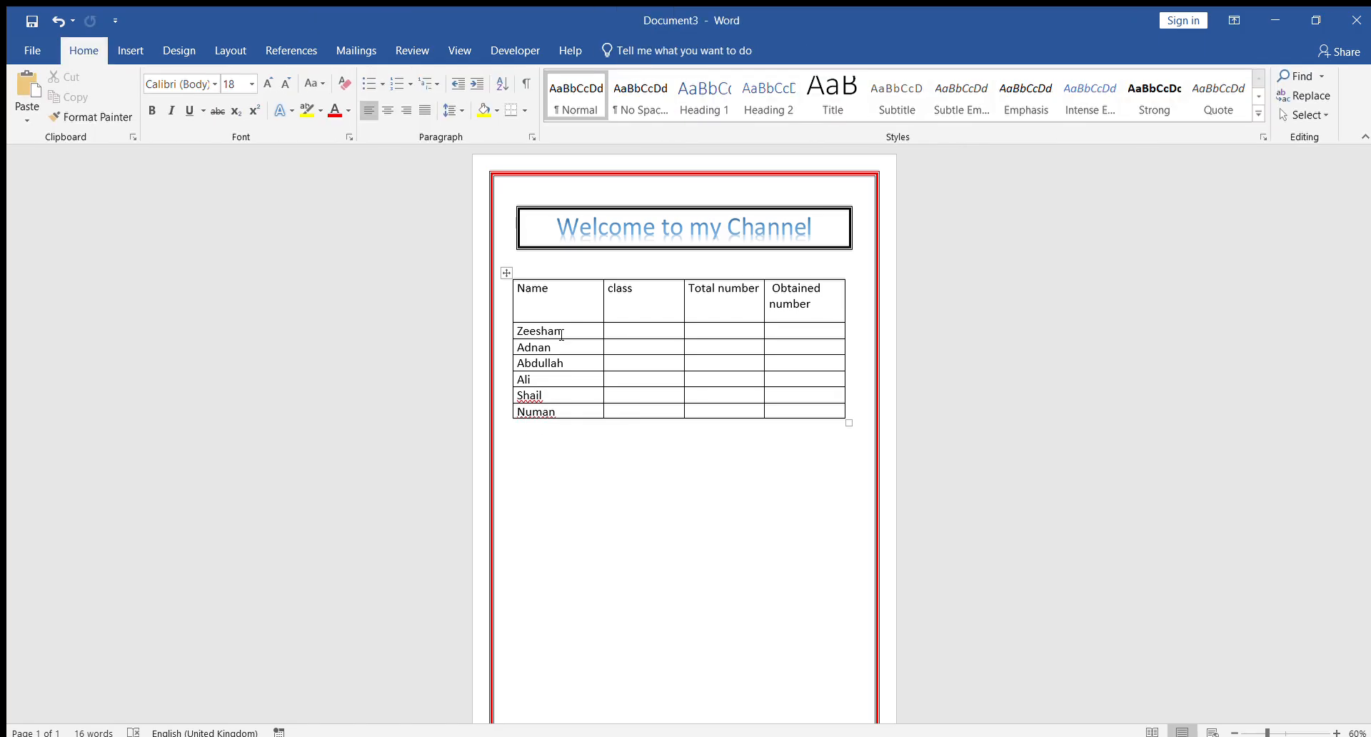
Step: Enter "1st year" in the first student's class cell and copy it to the other five class cells
{"action": "left_click", "coordinate": [620, 331]}
{"action": "type", "text": "1st year"}
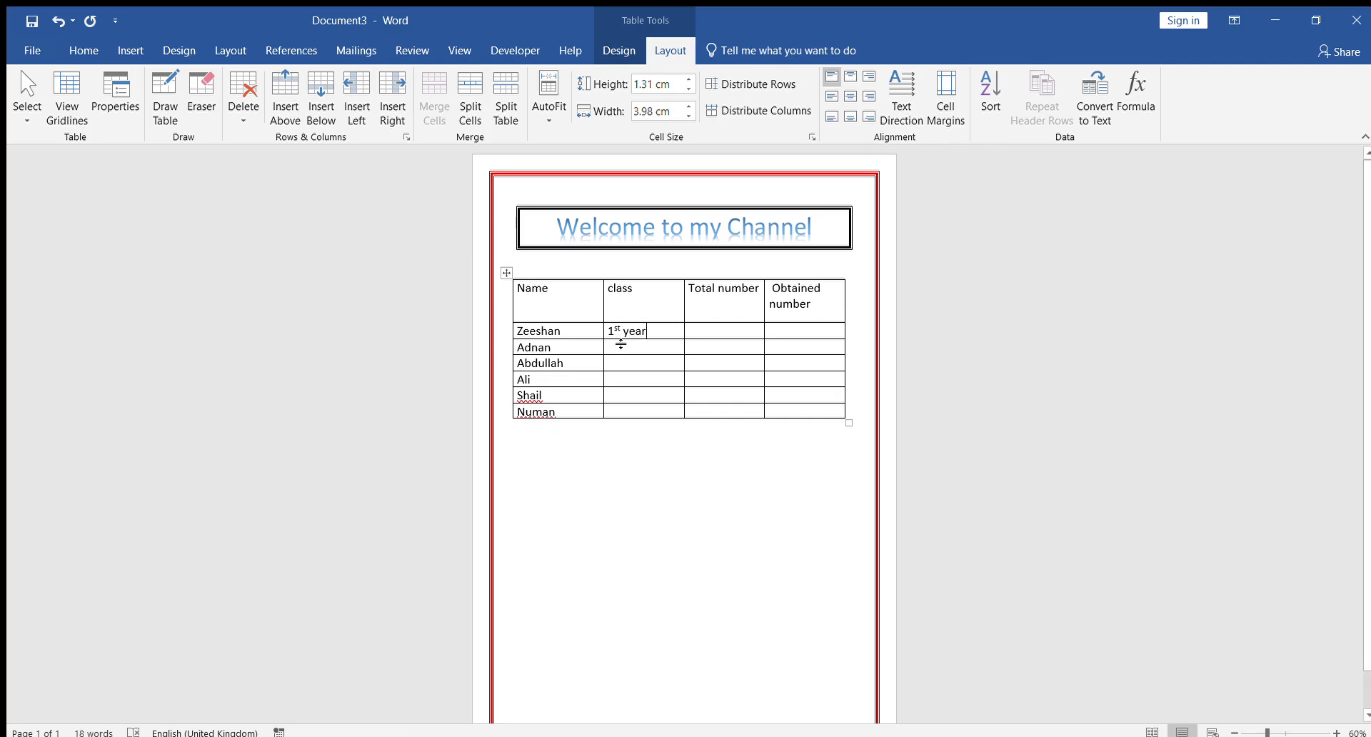
{"action": "left_click_drag", "start_coordinate": [646, 331], "coordinate": [606, 330]}
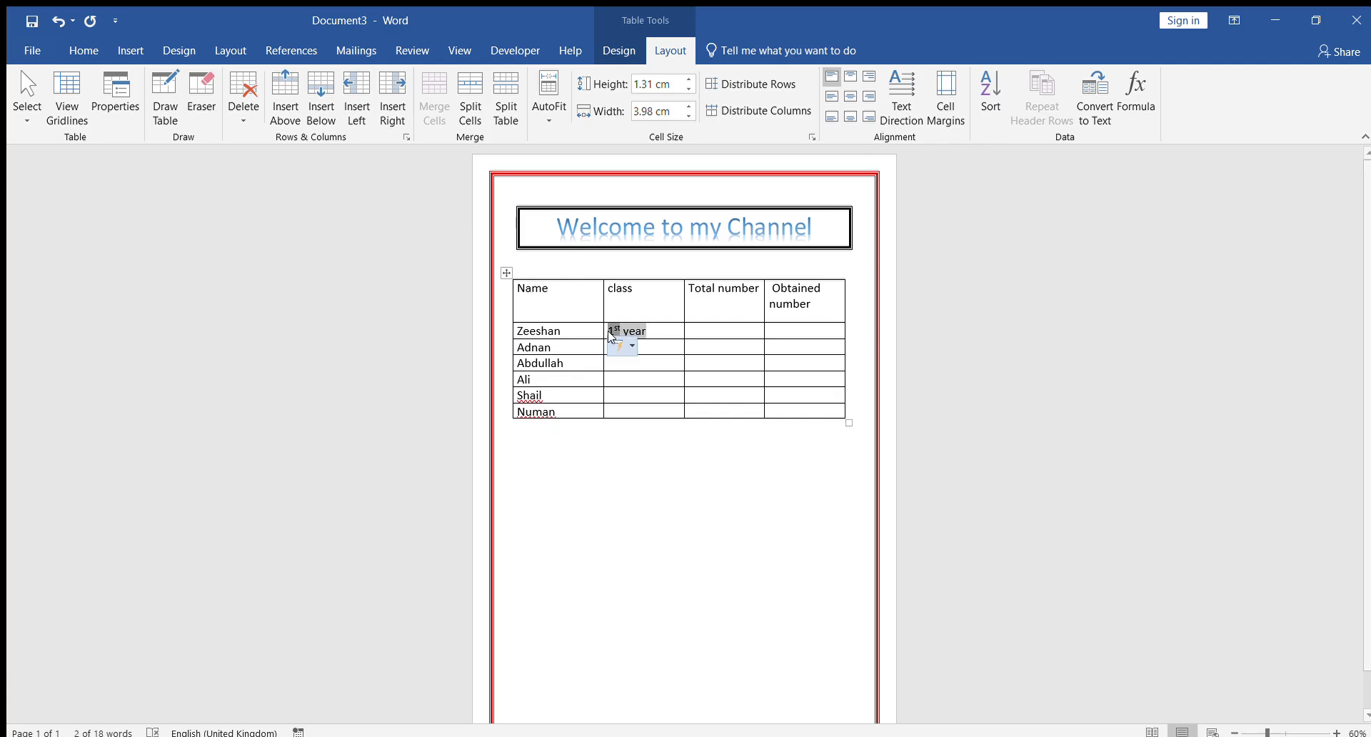
{"action": "key", "text": "ctrl+c"}
{"action": "left_click", "coordinate": [655, 348]}
{"action": "key", "text": "ctrl+v"}
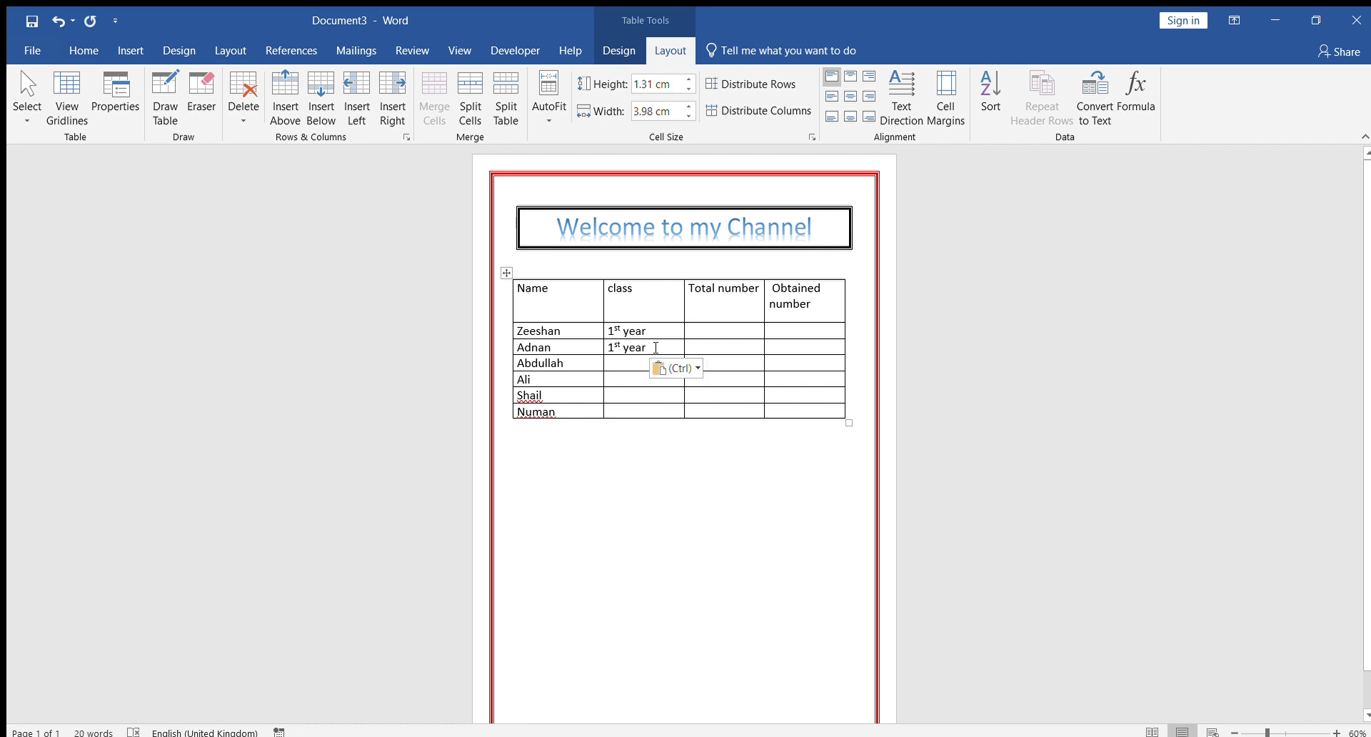
{"action": "key", "text": "Down"}
{"action": "key", "text": "ctrl+v"}
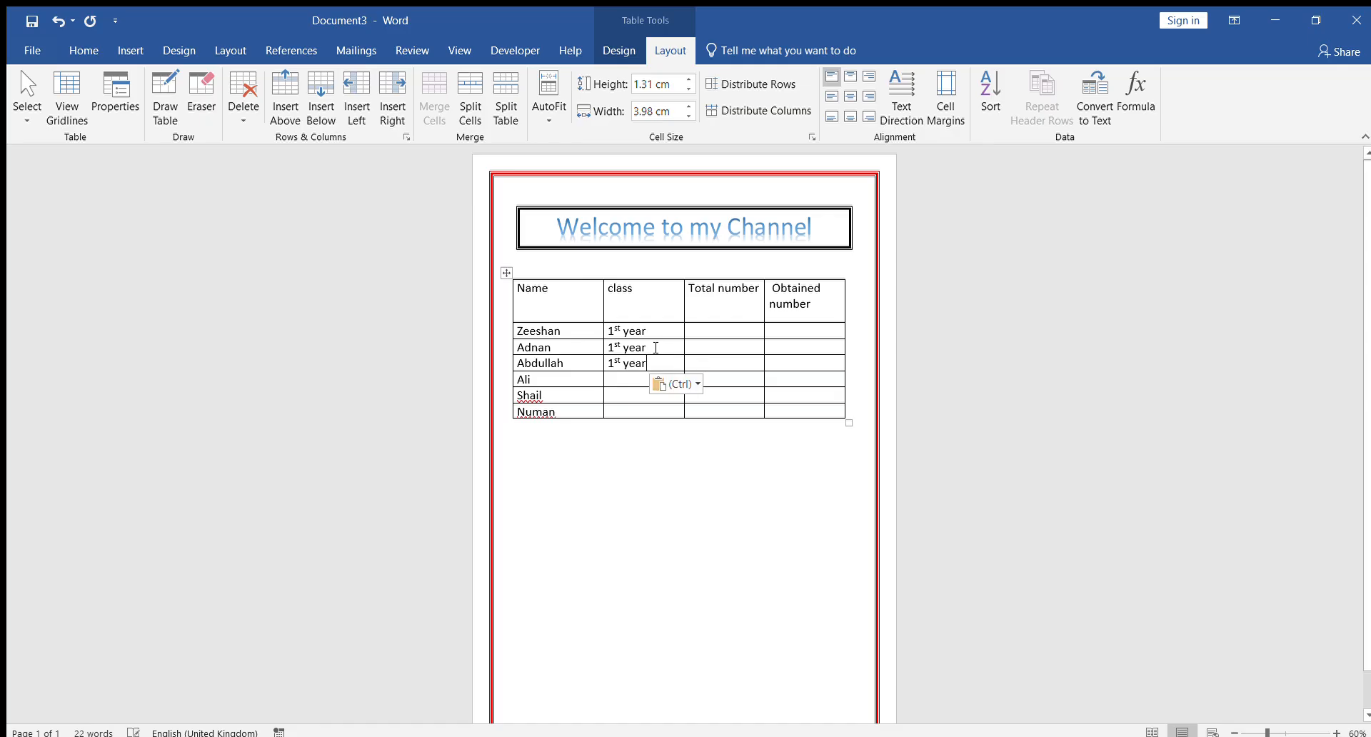
{"action": "key", "text": "ctrl+v"}
{"action": "key", "text": "ctrl+v"}
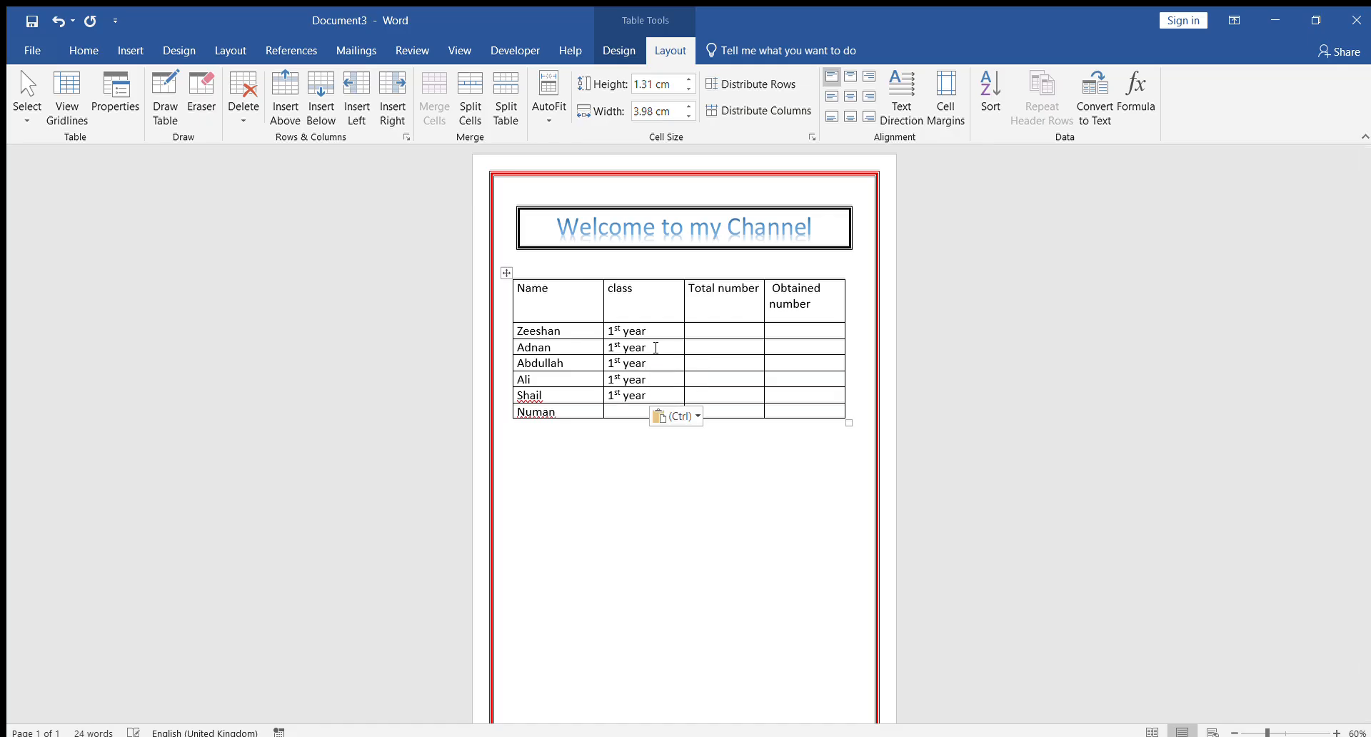
{"action": "key", "text": "ctrl+v"}
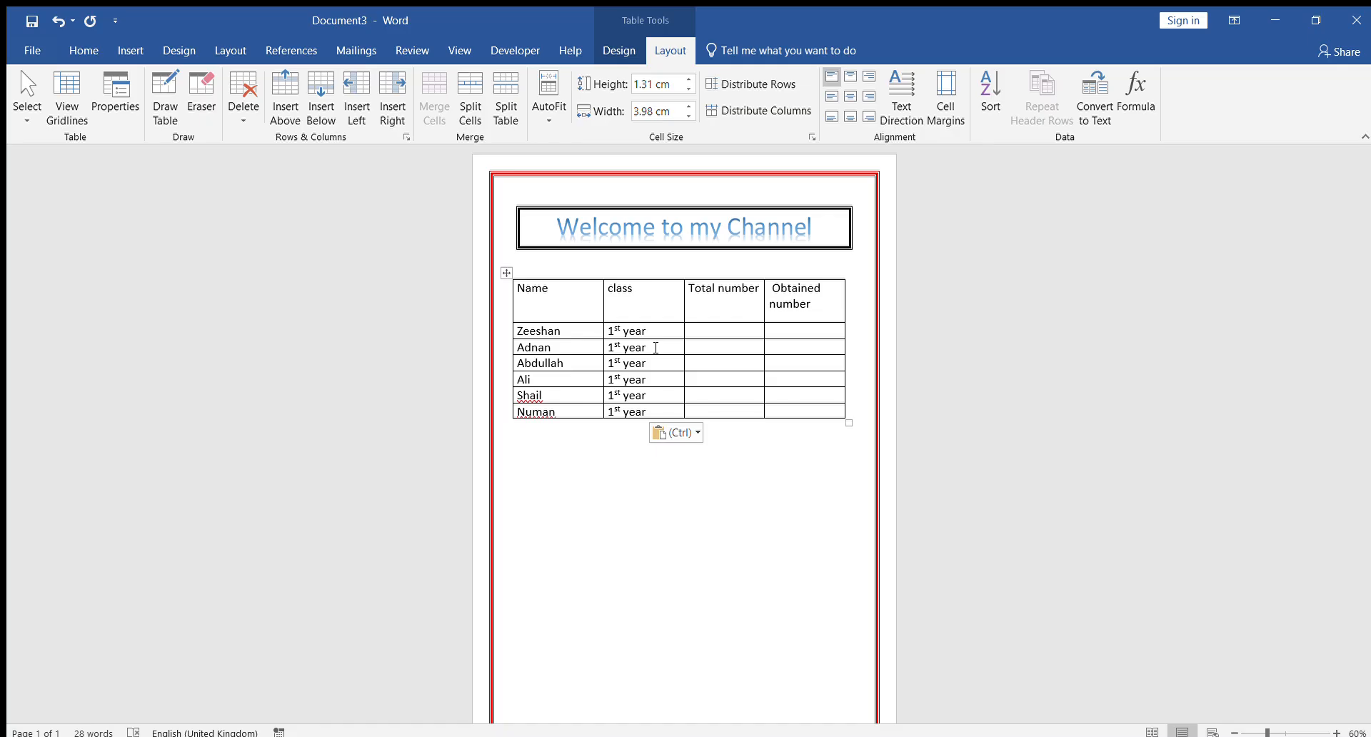
Step: Enter 1200 in the Total number column for all six students
{"action": "left_click", "coordinate": [704, 334]}
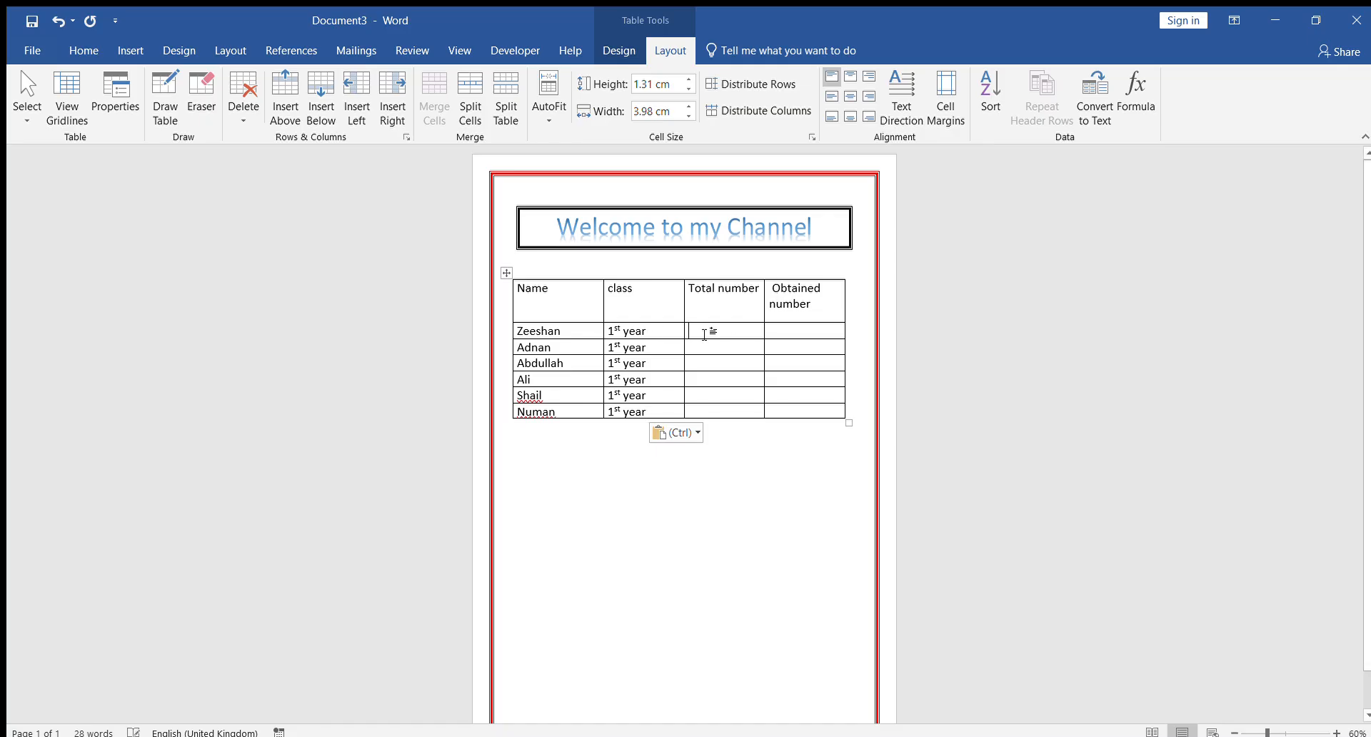
{"action": "type", "text": "1200"}
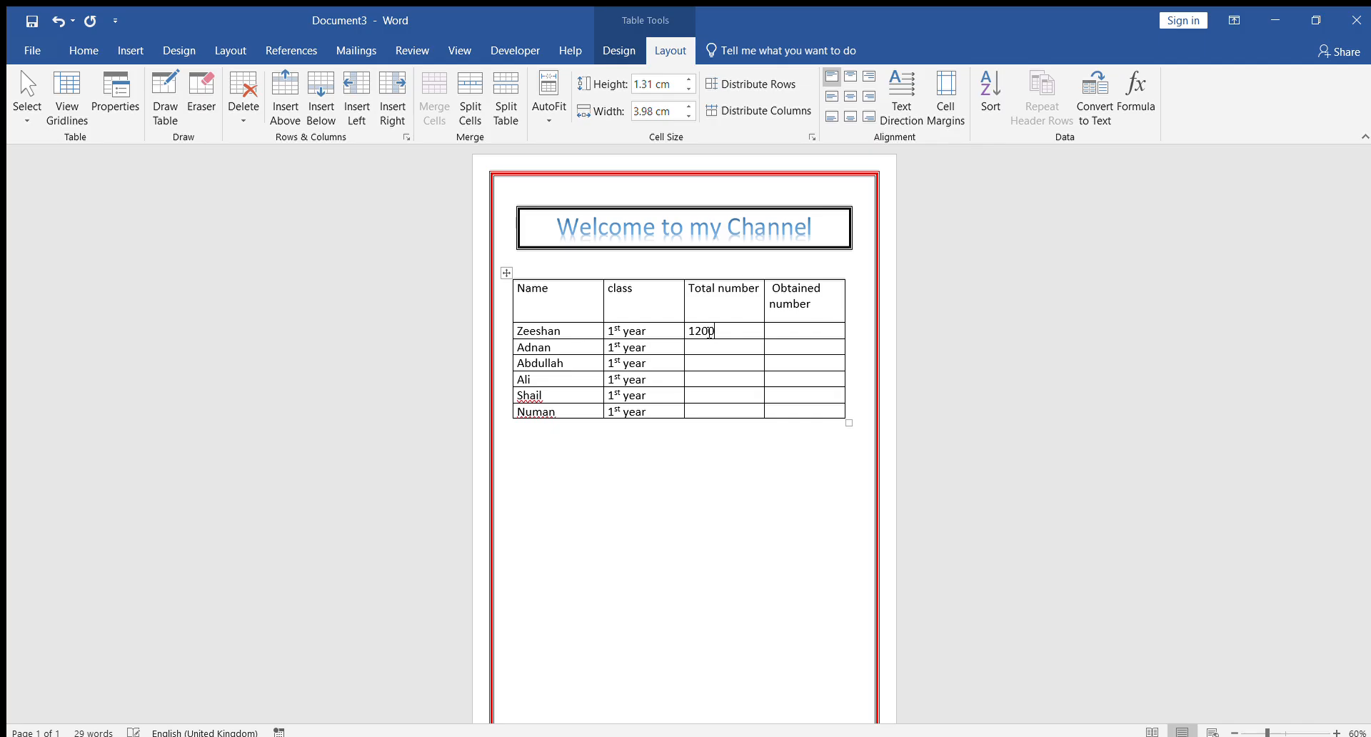
{"action": "key", "text": "Down"}
{"action": "type", "text": "1200"}
{"action": "key", "text": "Down"}
{"action": "type", "text": "1200"}
{"action": "key", "text": "Down"}
{"action": "type", "text": "1200"}
{"action": "key", "text": "Down"}
{"action": "type", "text": "1200"}
{"action": "key", "text": "Down"}
{"action": "type", "text": "1200"}
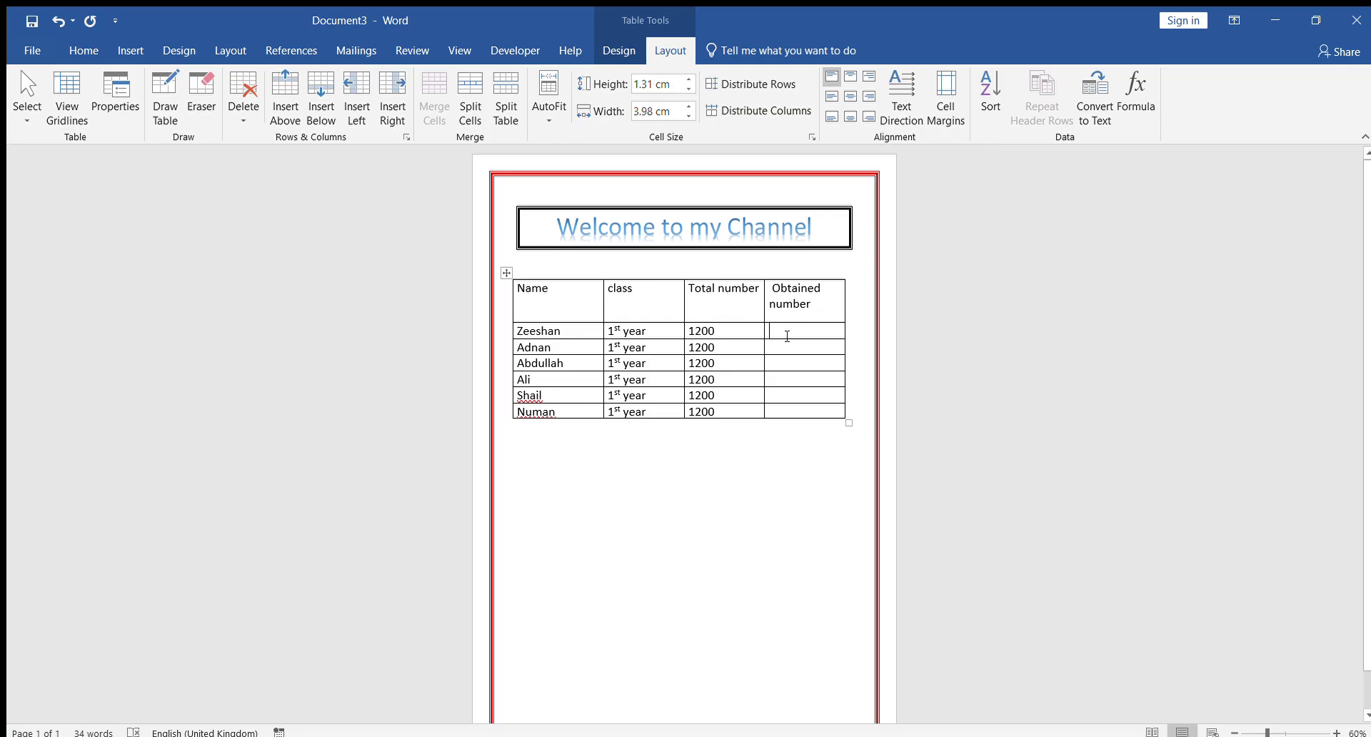
Step: Fill the Obtained number column from the first student down with 1120, 1038, 985, 645, 789 and 1000
{"action": "left_click", "coordinate": [787, 336]}
{"action": "type", "text": "11"}
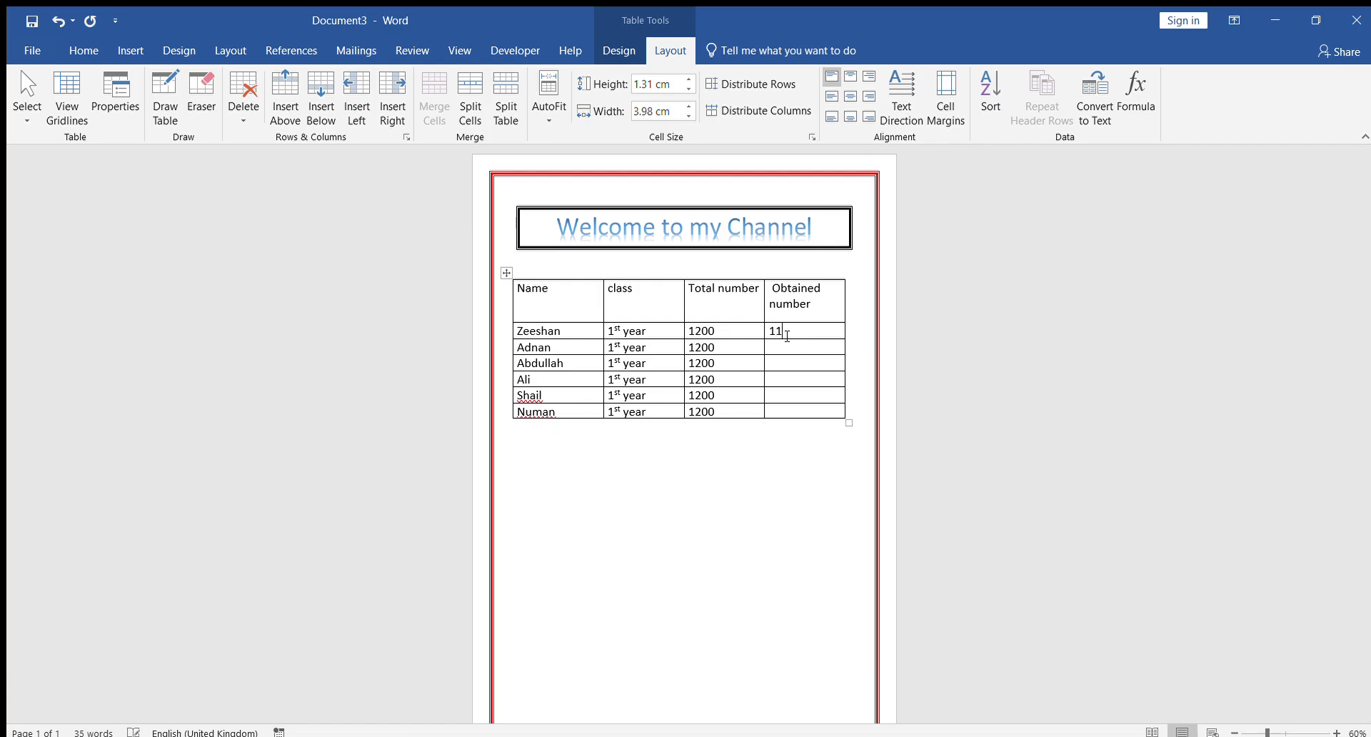
{"action": "type", "text": "20"}
{"action": "key", "text": "Down"}
{"action": "type", "text": "1038"}
{"action": "key", "text": "Down"}
{"action": "type", "text": "9"}
{"action": "type", "text": "5"}
{"action": "key", "text": "Down"}
{"action": "type", "text": "645"}
{"action": "key", "text": "Down"}
{"action": "type", "text": "789"}
{"action": "key", "text": "Down"}
{"action": "type", "text": "1000"}
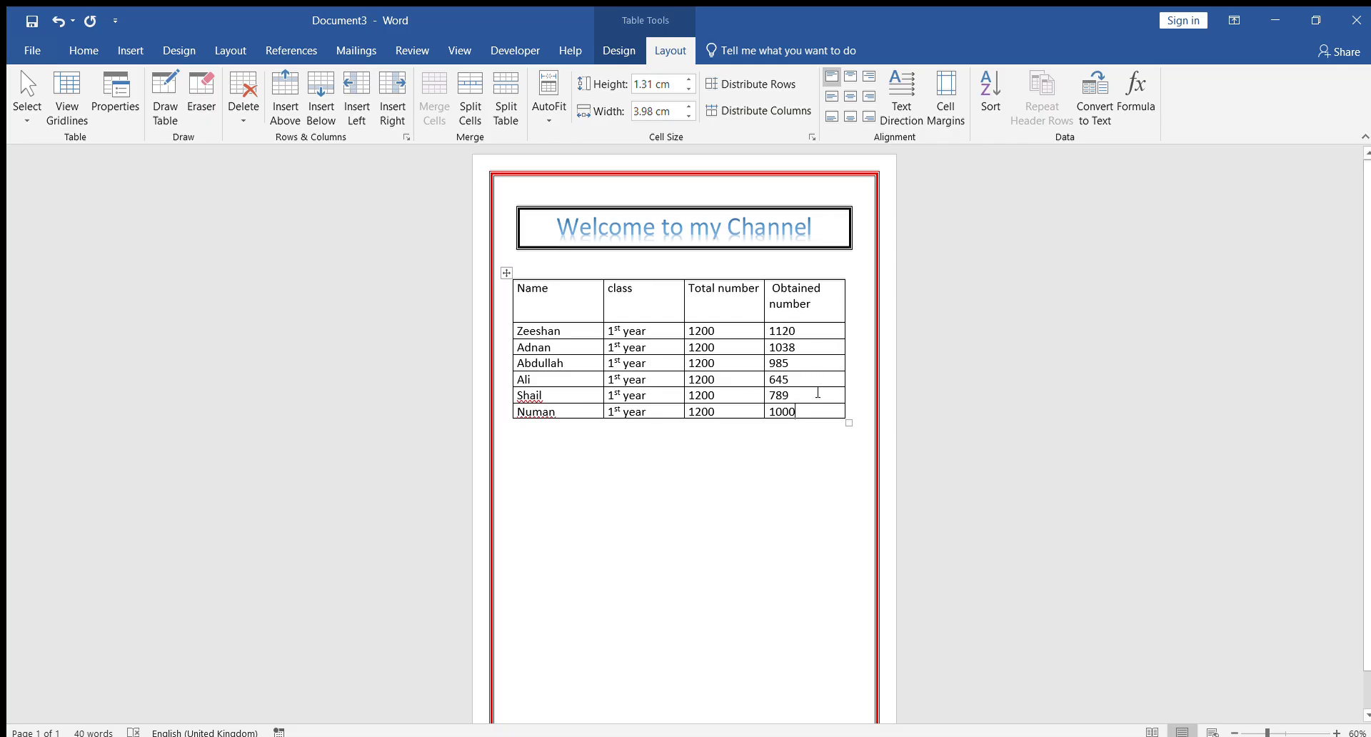
Step: Add a line between the heading and the table reading "Class 1st year student result"
{"action": "left_click", "coordinate": [520, 271]}
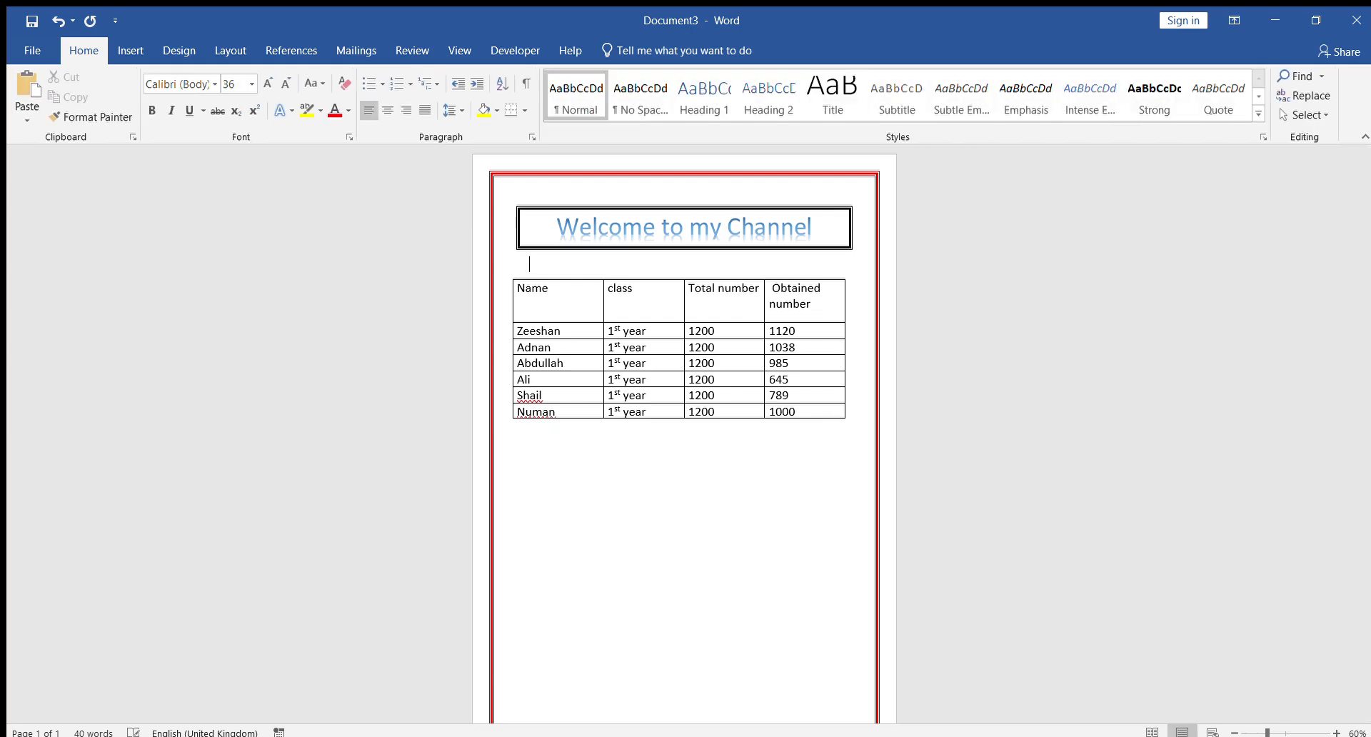
{"action": "key", "text": "Return"}
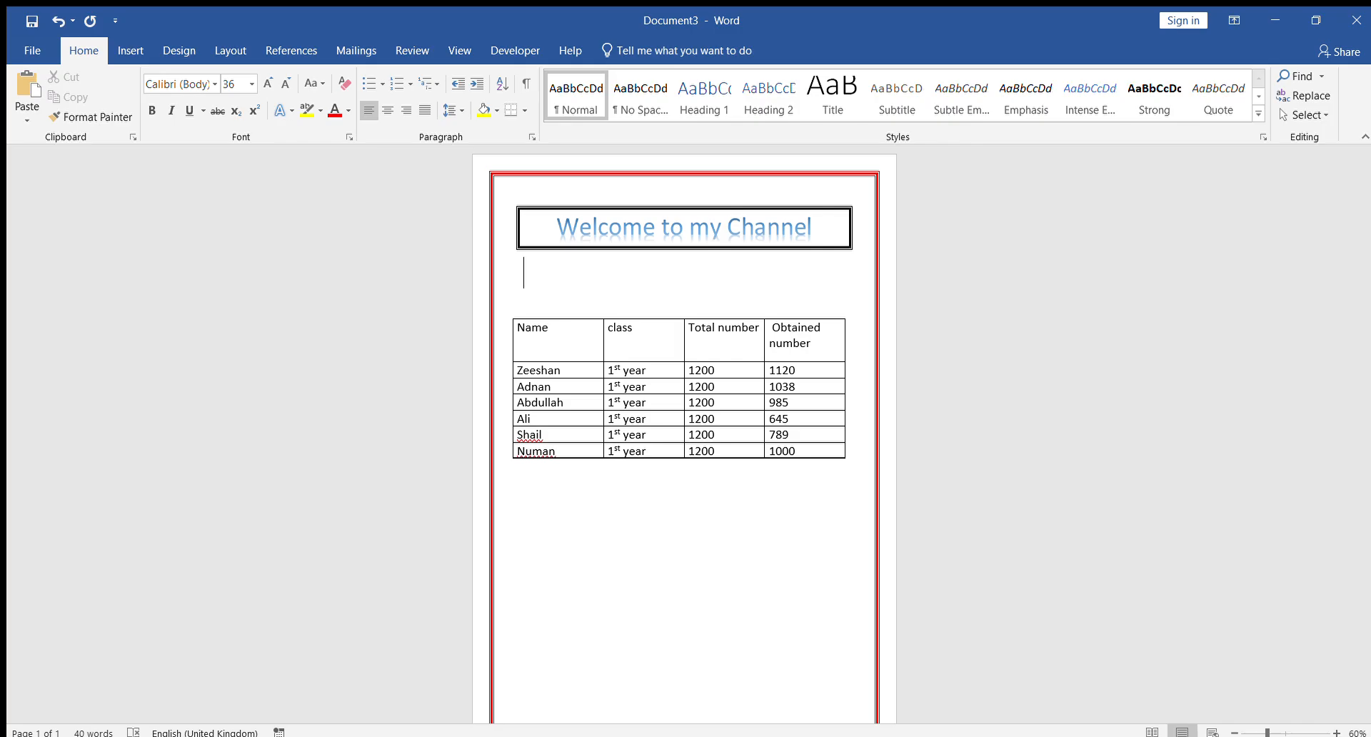
{"action": "type", "text": "class 1st yar"}
{"action": "key", "text": "BackSpace"}
{"action": "type", "text": "ear"}
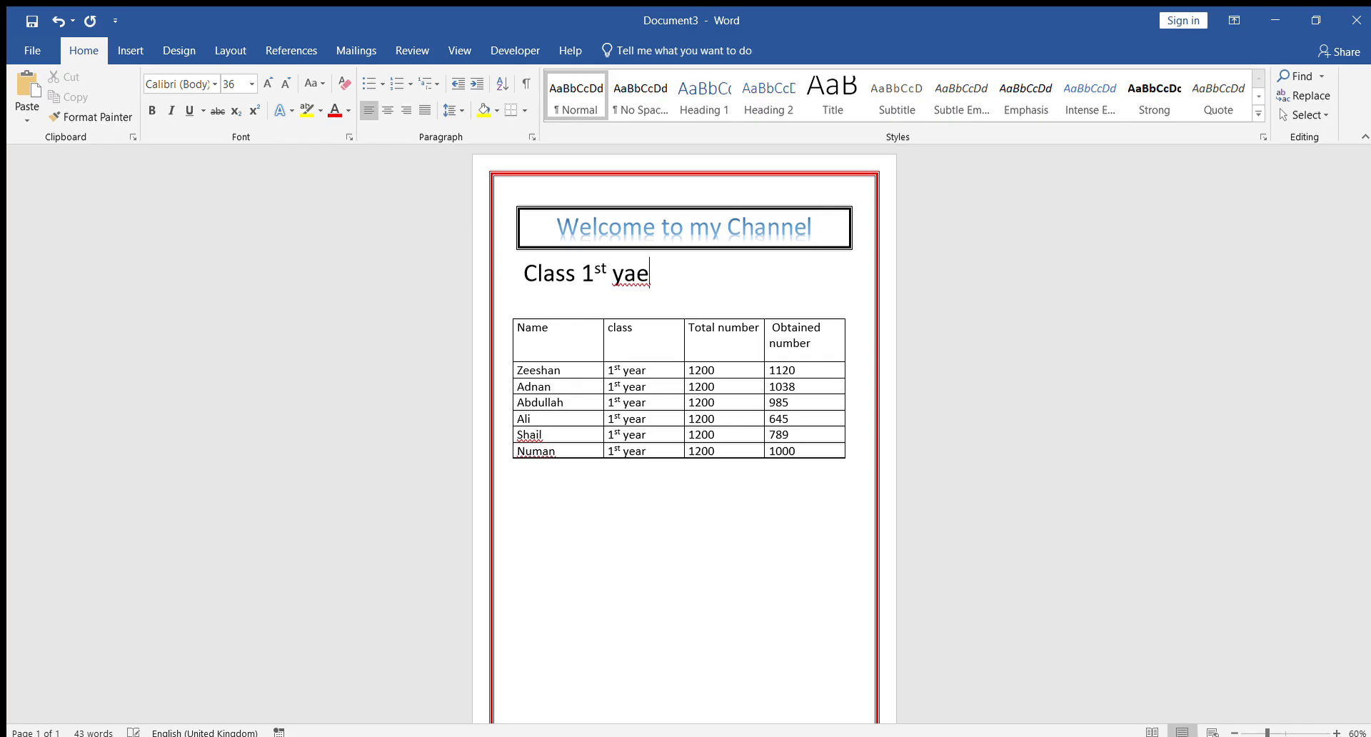
{"action": "key", "text": "BackSpace"}
{"action": "key", "text": "BackSpace"}
{"action": "key", "text": "BackSpace"}
{"action": "key", "text": "BackSpace"}
{"action": "key", "text": "BackSpace"}
{"action": "type", "text": "ear stude"}
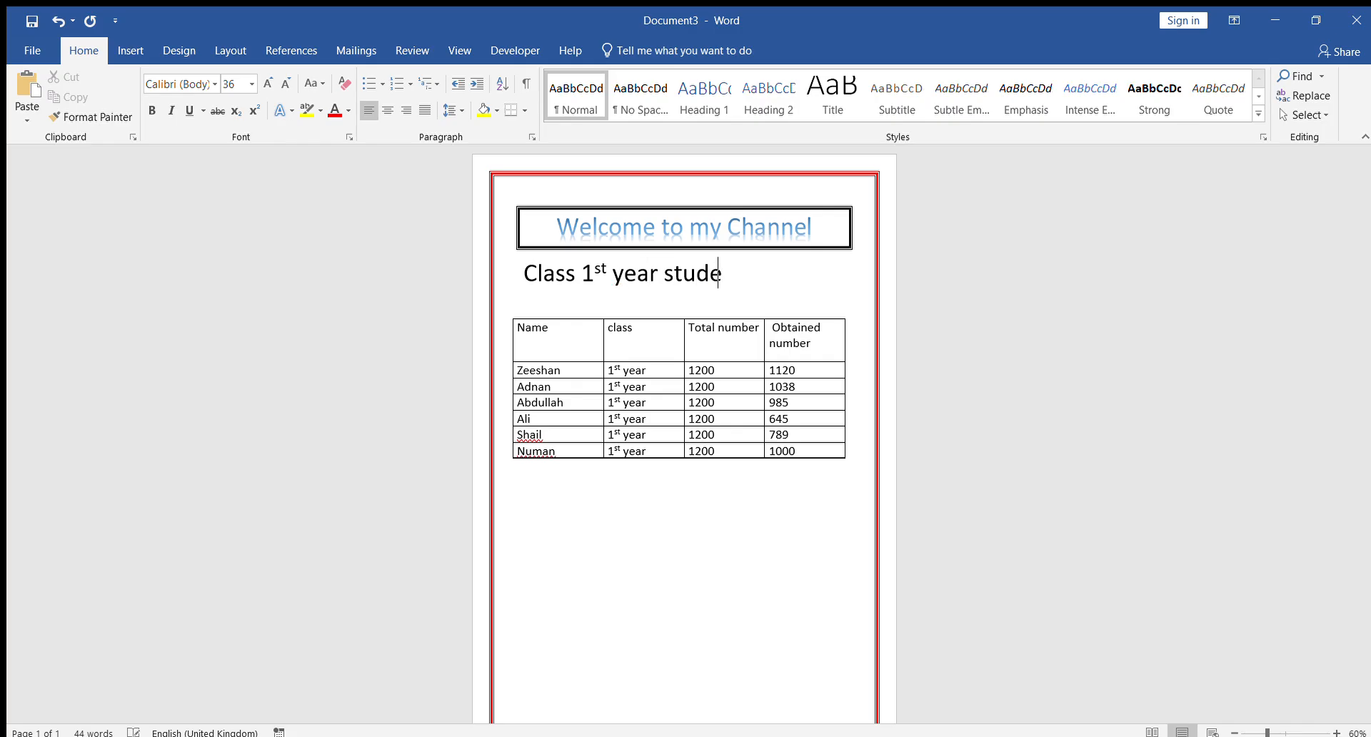
{"action": "type", "text": "nt result"}
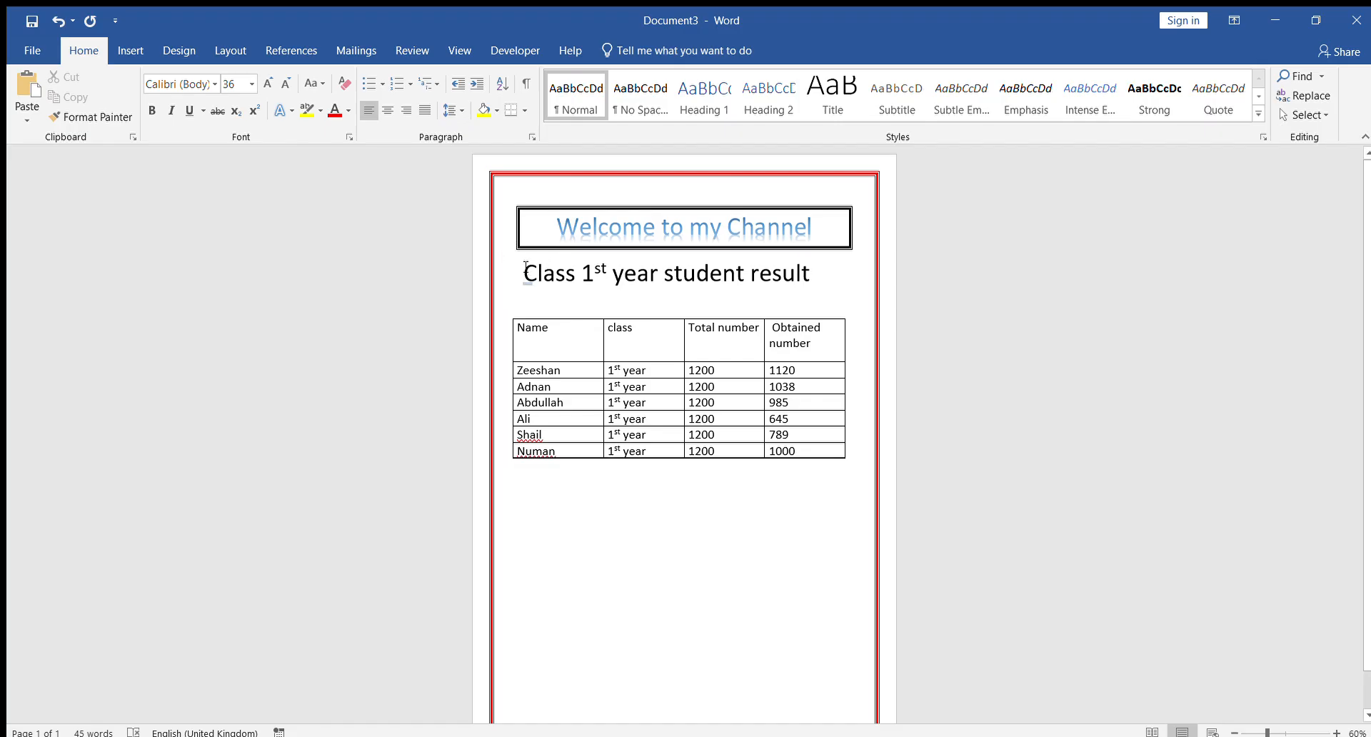
Step: Make the "Class 1st year student result" line bold, italic and underlined, and center it
{"action": "left_click_drag", "start_coordinate": [523, 270], "coordinate": [828, 273]}
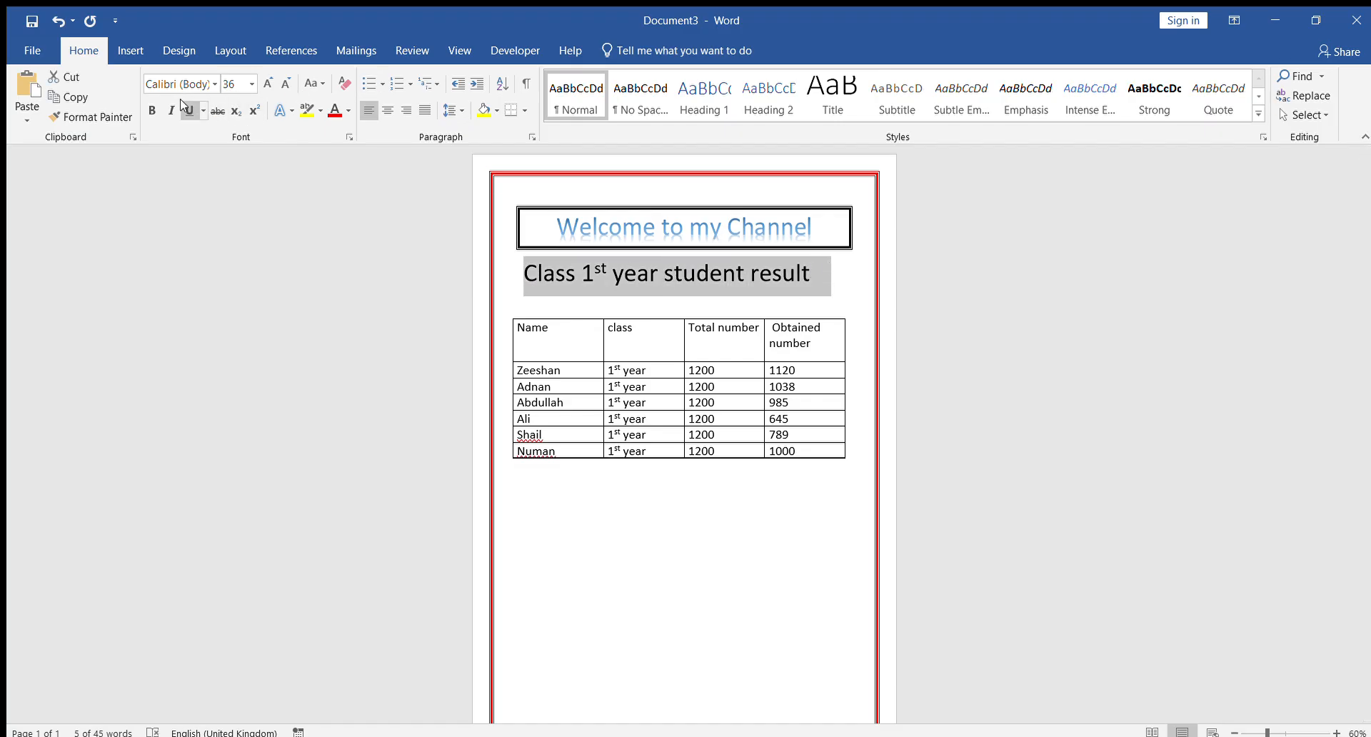
{"action": "left_click", "coordinate": [148, 108]}
{"action": "left_click", "coordinate": [169, 110]}
{"action": "left_click", "coordinate": [189, 110]}
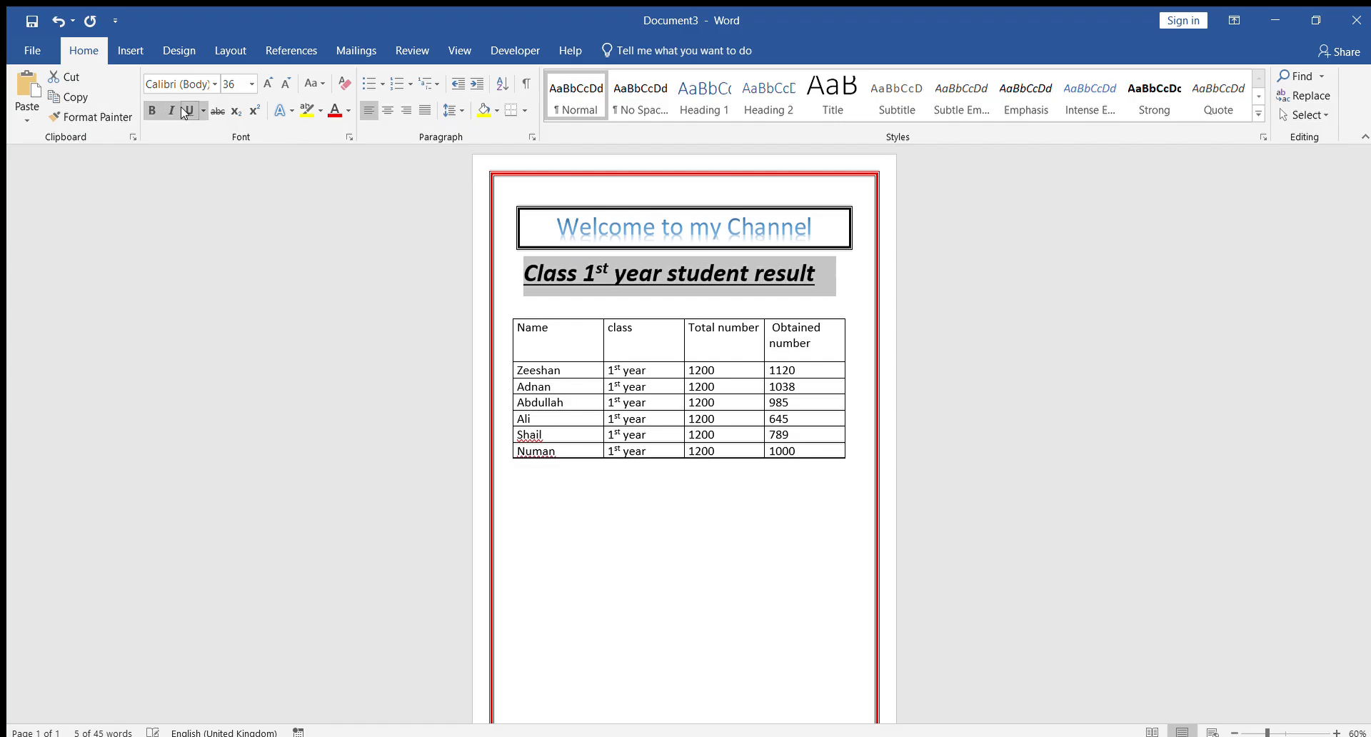
{"action": "left_click", "coordinate": [387, 108]}
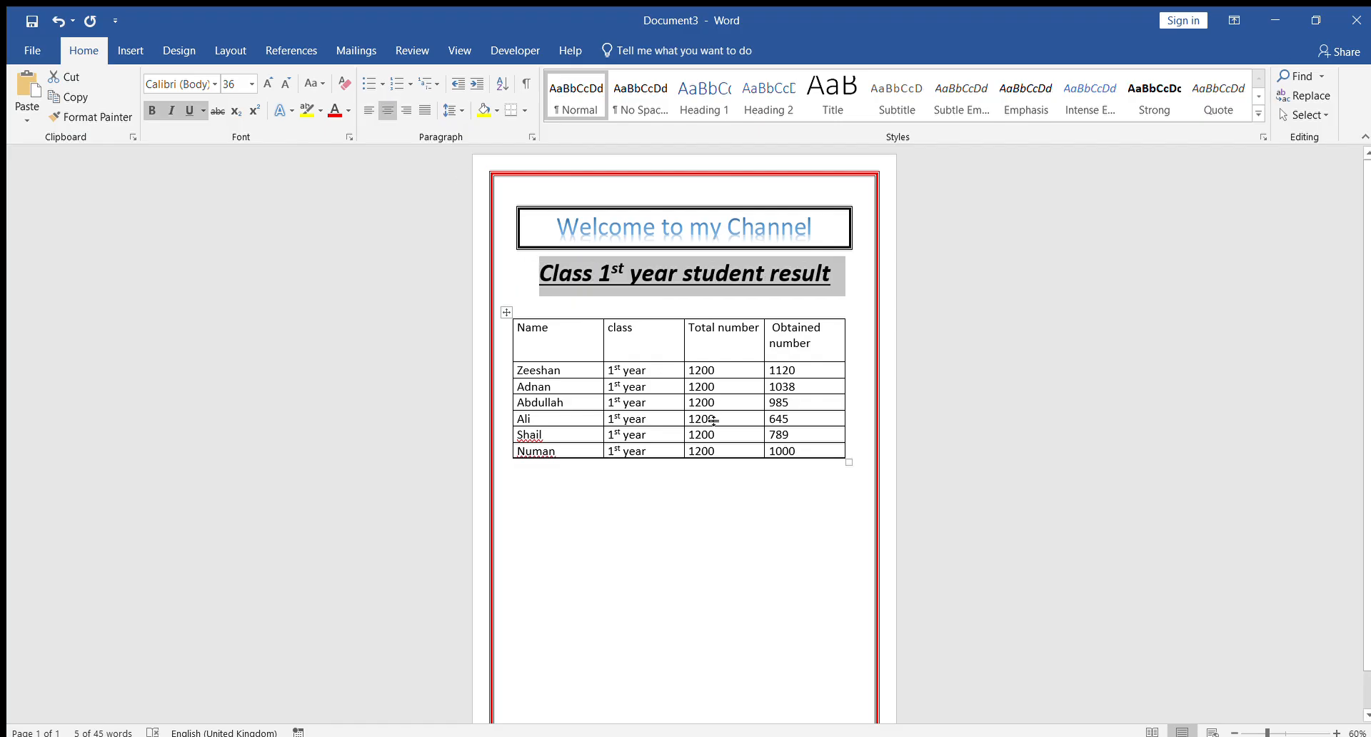
Step: Center the text of all the table's cells both horizontally and vertically
{"action": "left_click", "coordinate": [696, 506]}
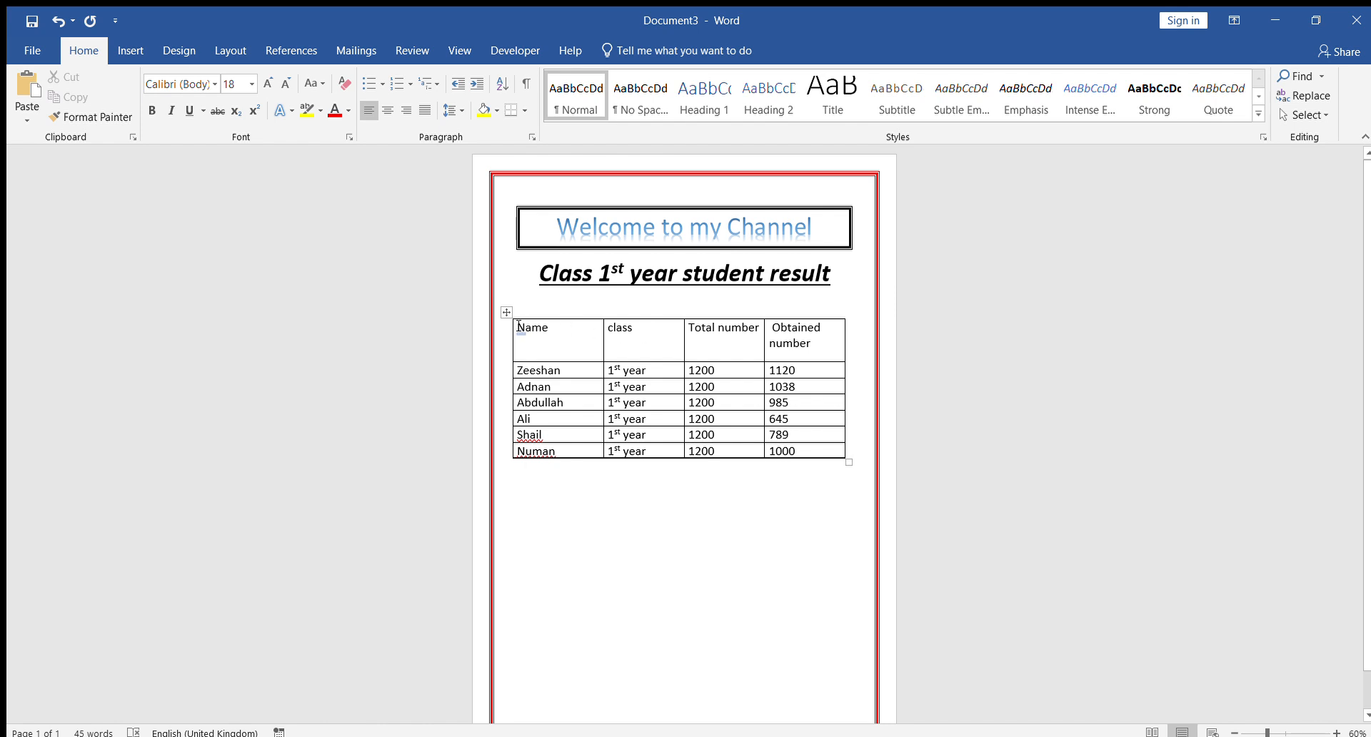
{"action": "left_click_drag", "start_coordinate": [558, 341], "coordinate": [821, 448]}
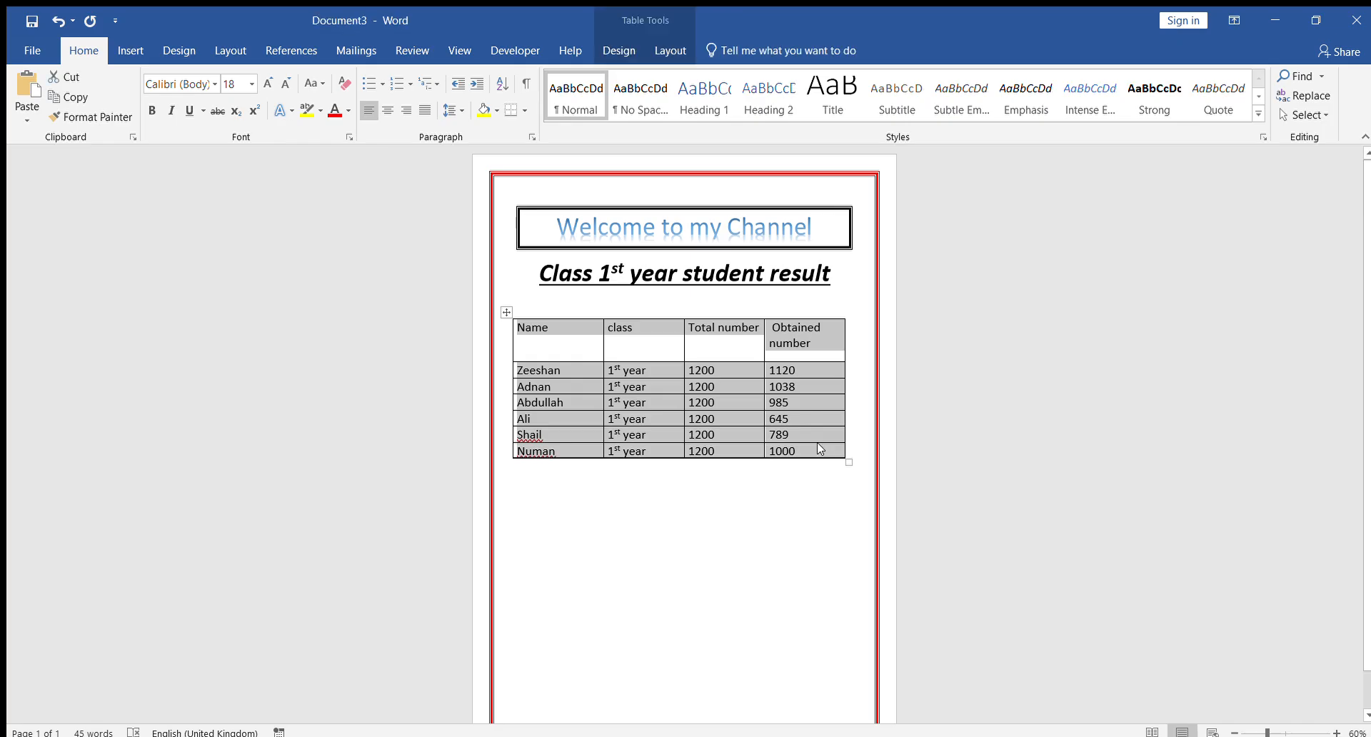
{"action": "left_click", "coordinate": [657, 48]}
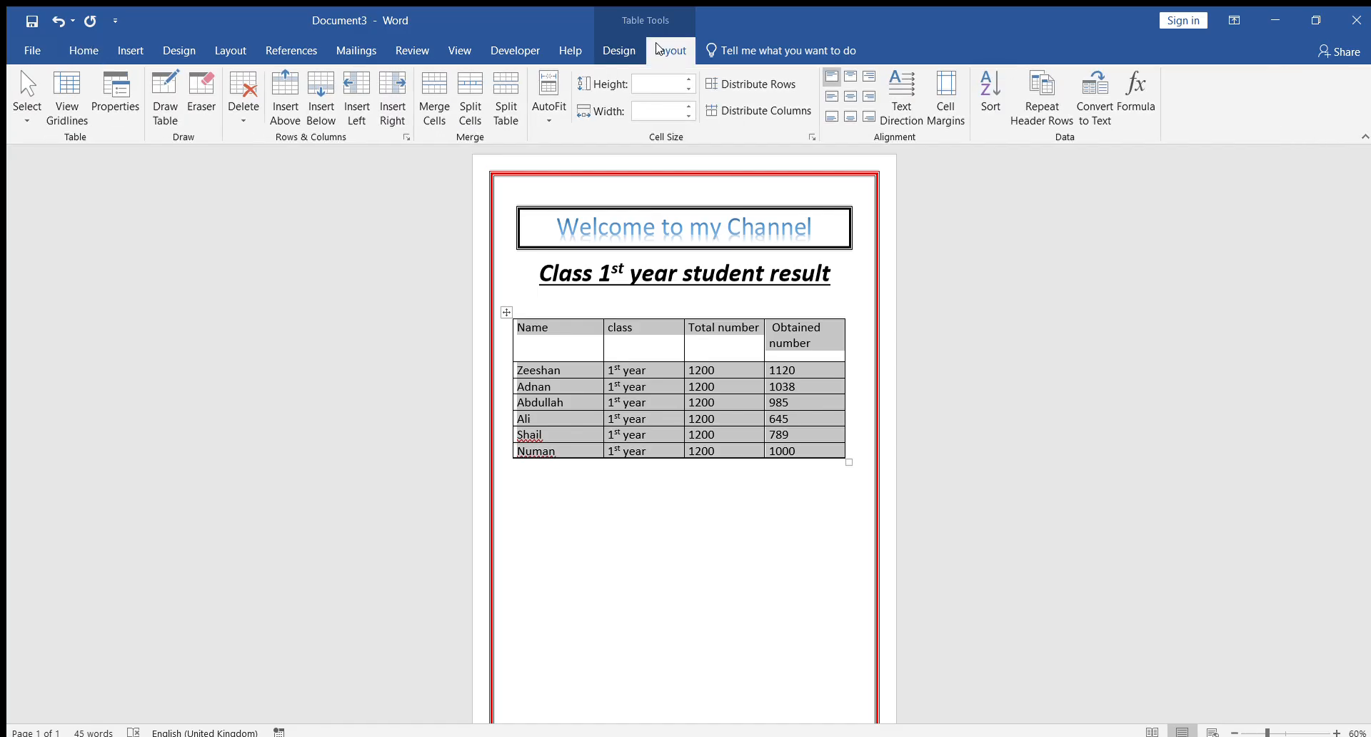
{"action": "left_click", "coordinate": [851, 97]}
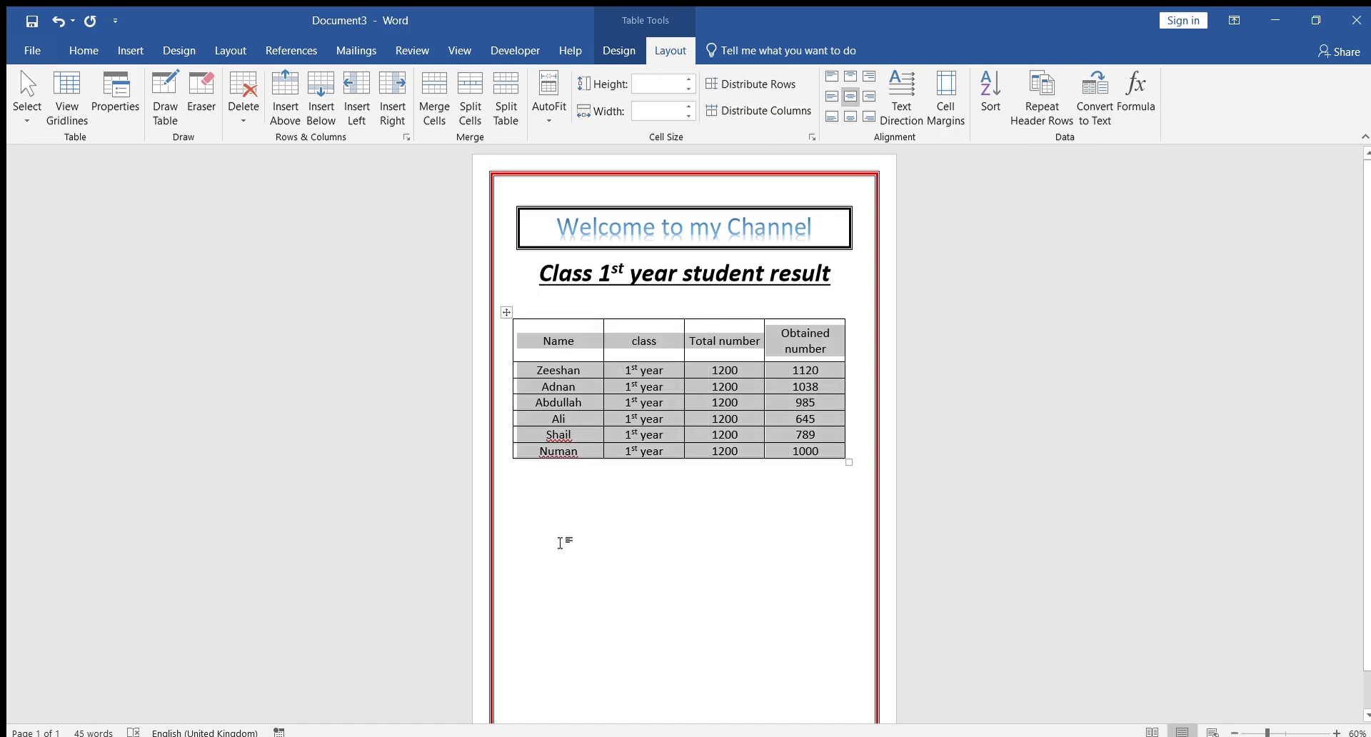
Step: Try the top-left and the bottom-row alignments on the table's cells, ending back on centered both horizontally and vertically
{"action": "left_click", "coordinate": [832, 77]}
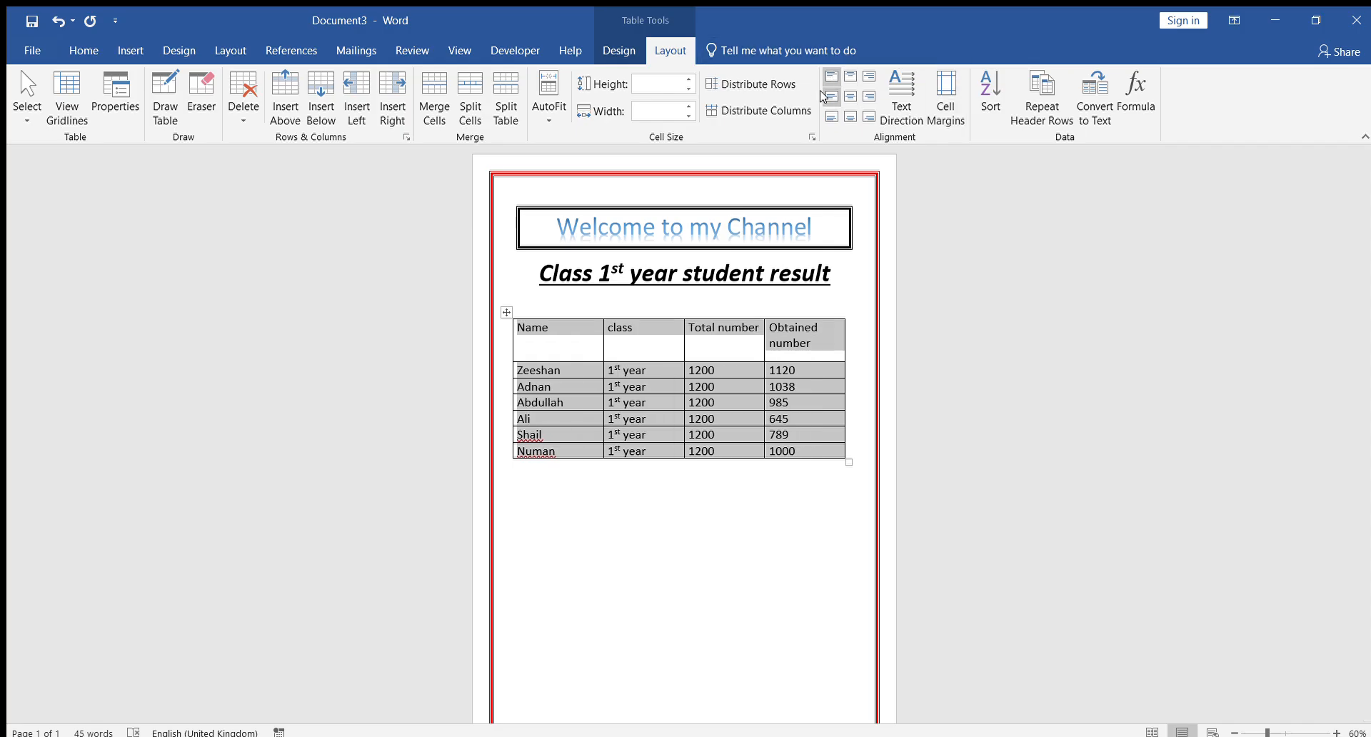
{"action": "left_click", "coordinate": [821, 94]}
{"action": "left_click", "coordinate": [830, 117]}
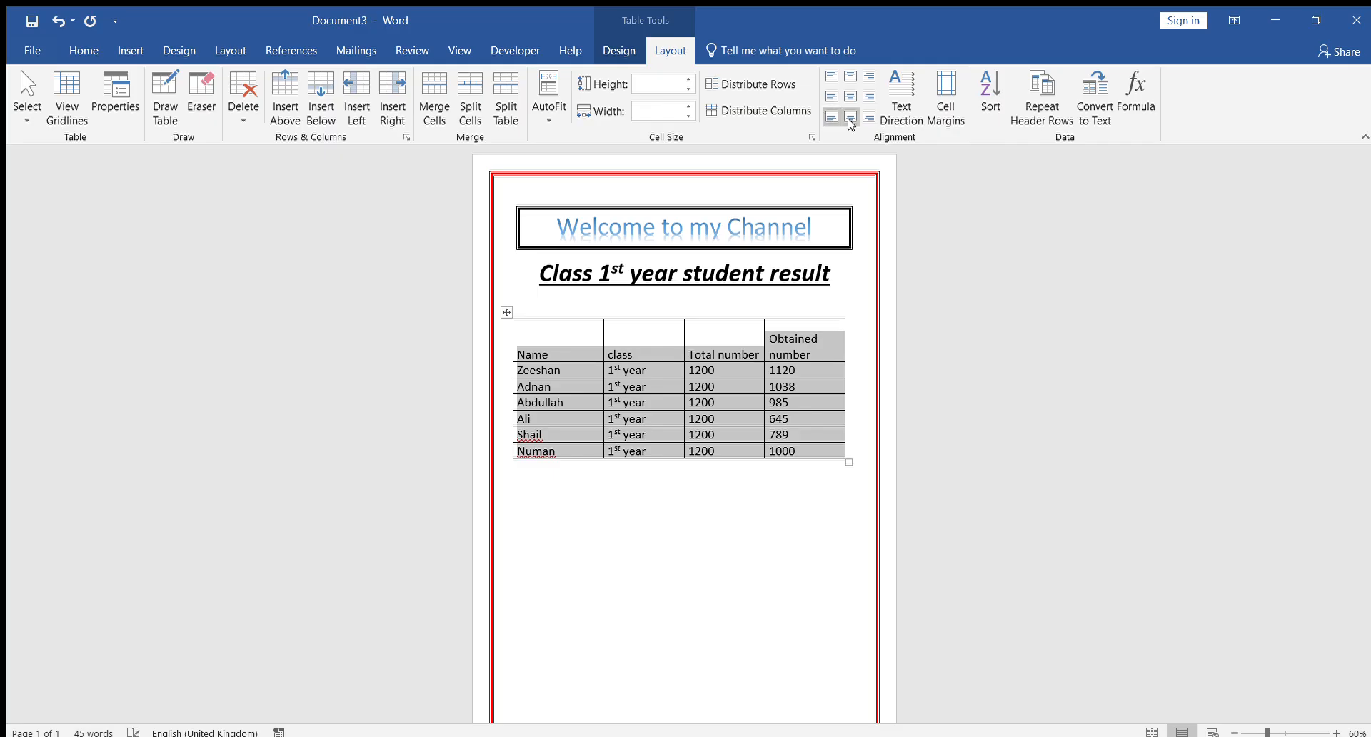
{"action": "left_click", "coordinate": [852, 119]}
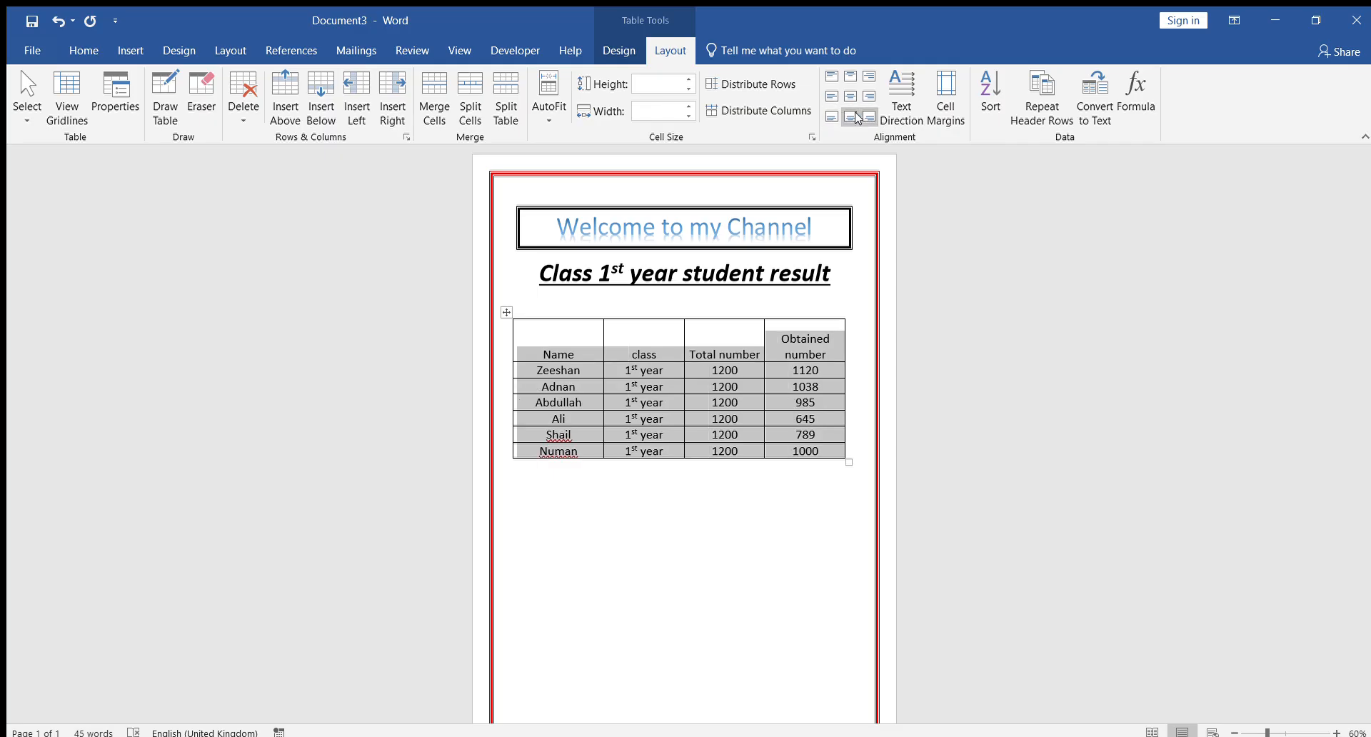
{"action": "left_click", "coordinate": [867, 117]}
{"action": "left_click", "coordinate": [850, 97]}
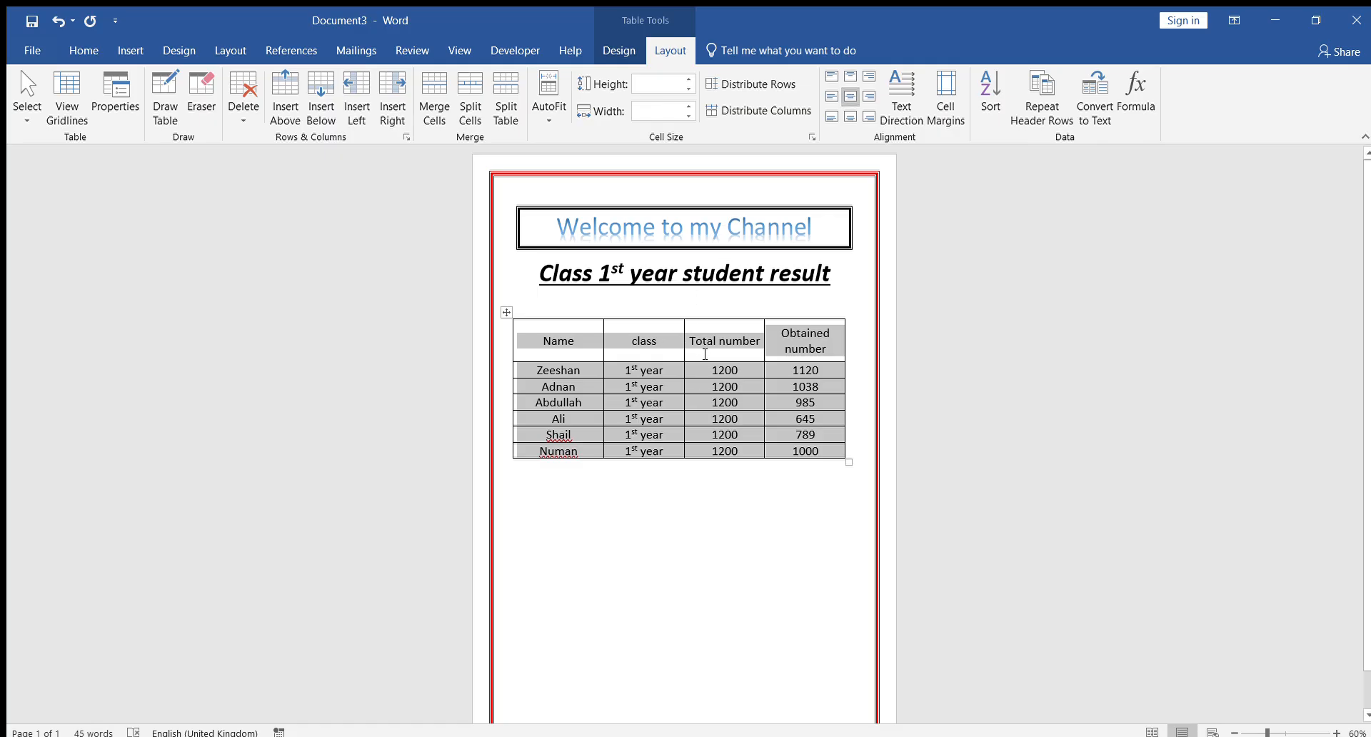
Step: Cycle the text direction of the "Obtained number" header through its rotations and back to horizontal
{"action": "left_click", "coordinate": [704, 353]}
{"action": "left_click_drag", "start_coordinate": [790, 333], "coordinate": [821, 350]}
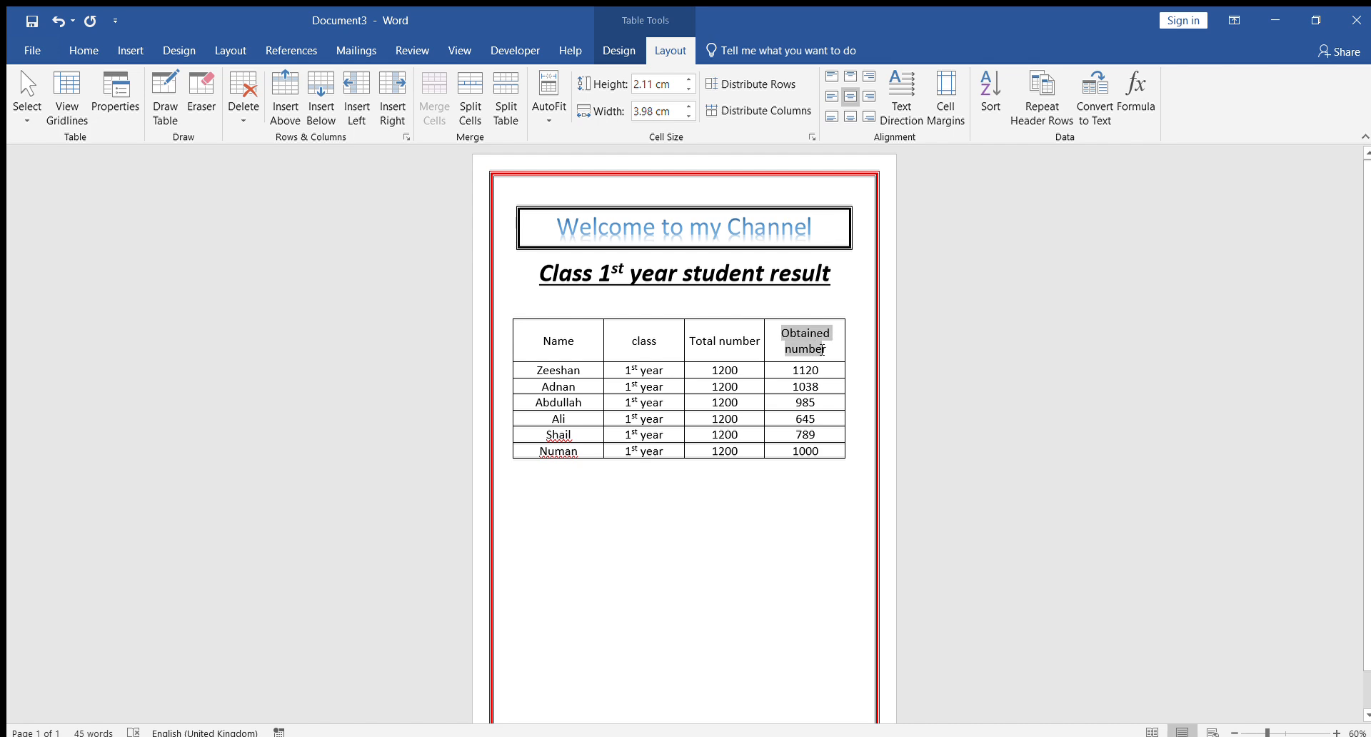
{"action": "left_click", "coordinate": [855, 313]}
{"action": "left_click_drag", "start_coordinate": [777, 334], "coordinate": [825, 351]}
{"action": "left_click", "coordinate": [670, 50]}
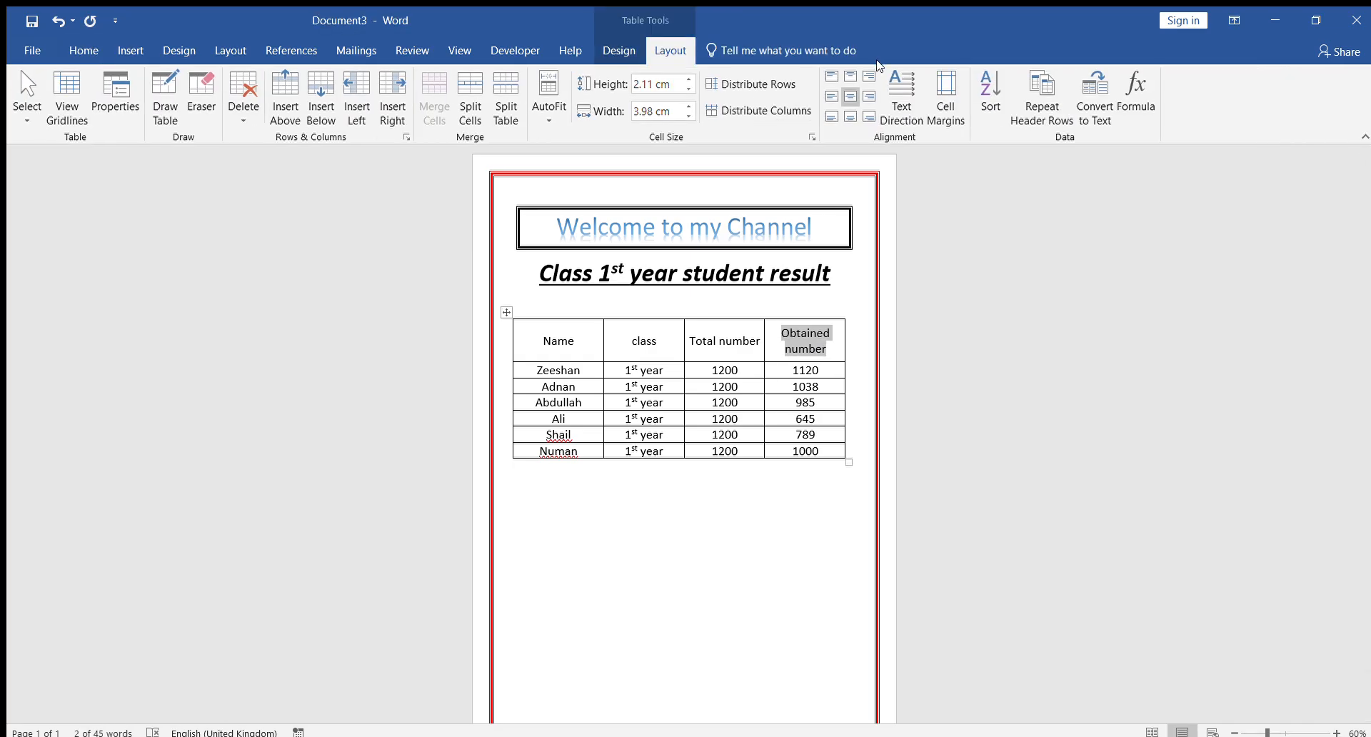
{"action": "left_click", "coordinate": [905, 87]}
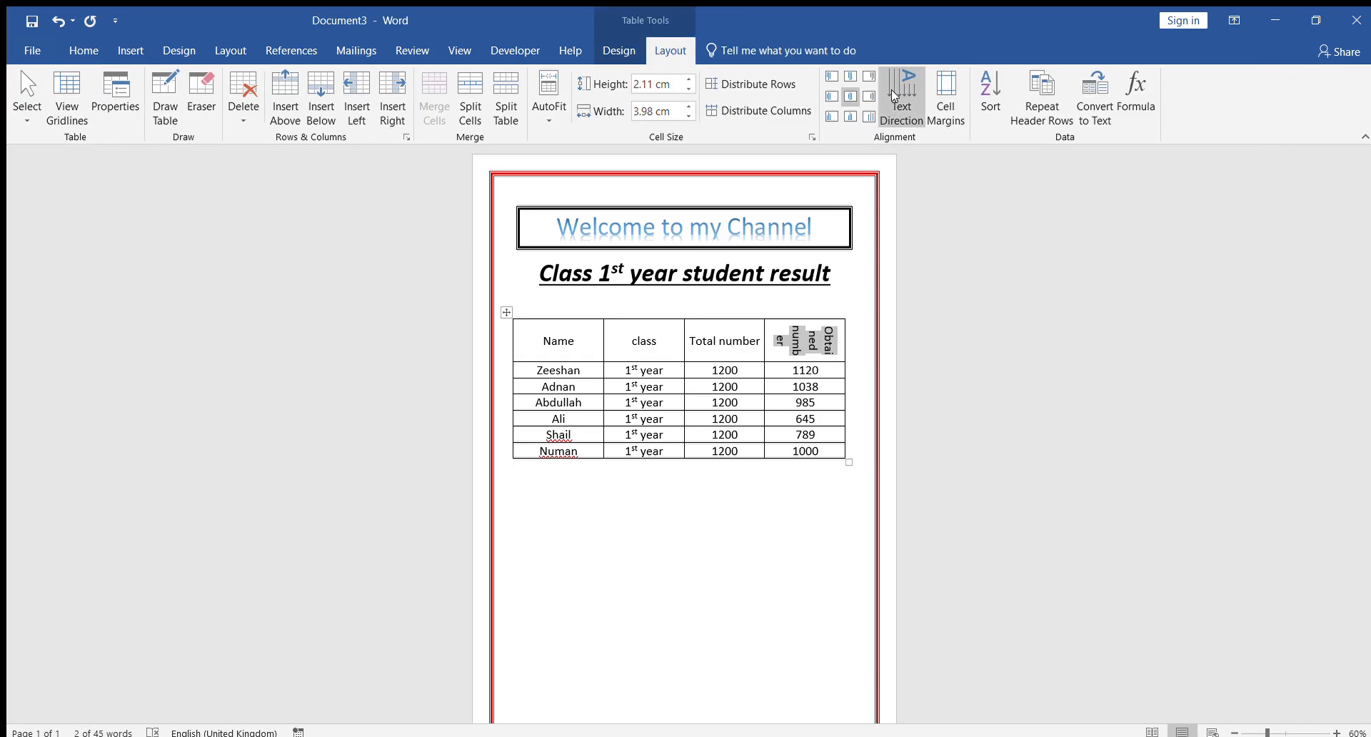
{"action": "left_click", "coordinate": [896, 86]}
{"action": "left_click", "coordinate": [896, 85]}
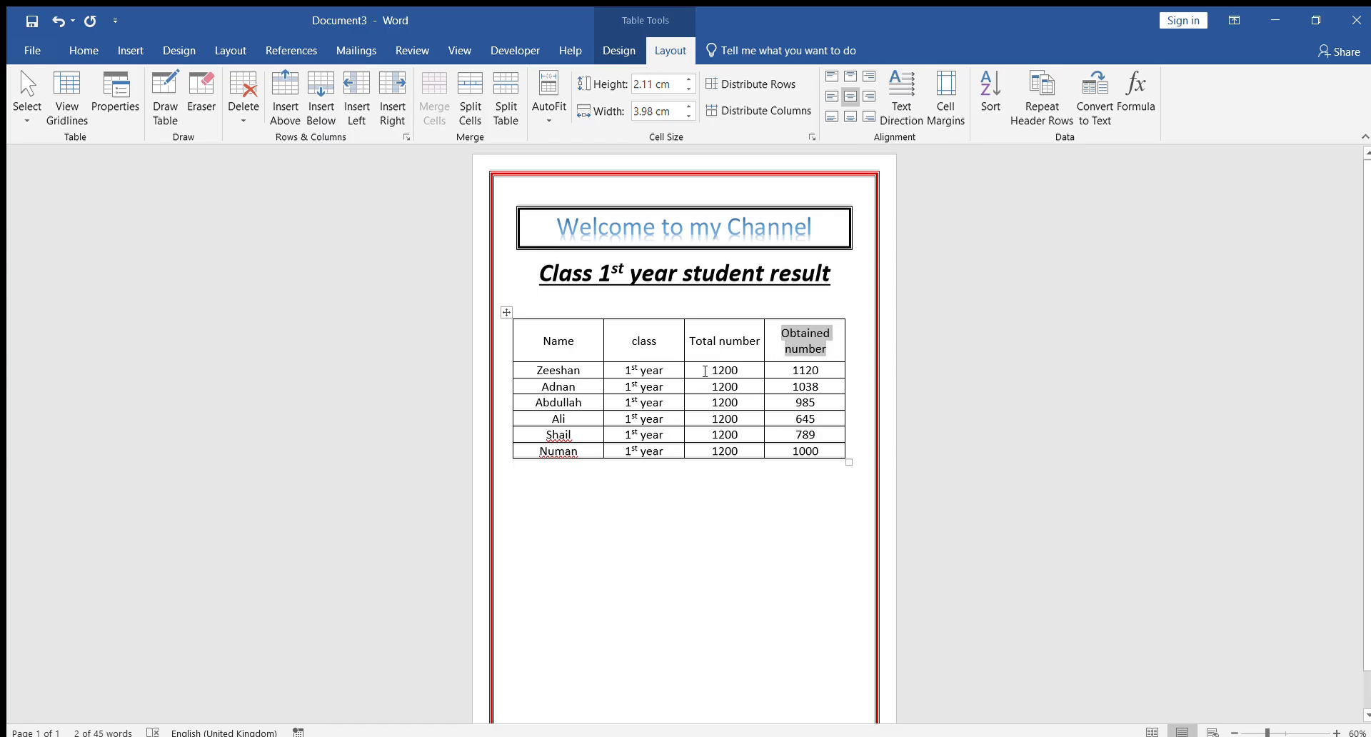
Step: Rotate the 1200 in the first student's Total number cell to vertical, reading downward
{"action": "left_click_drag", "start_coordinate": [705, 371], "coordinate": [755, 374]}
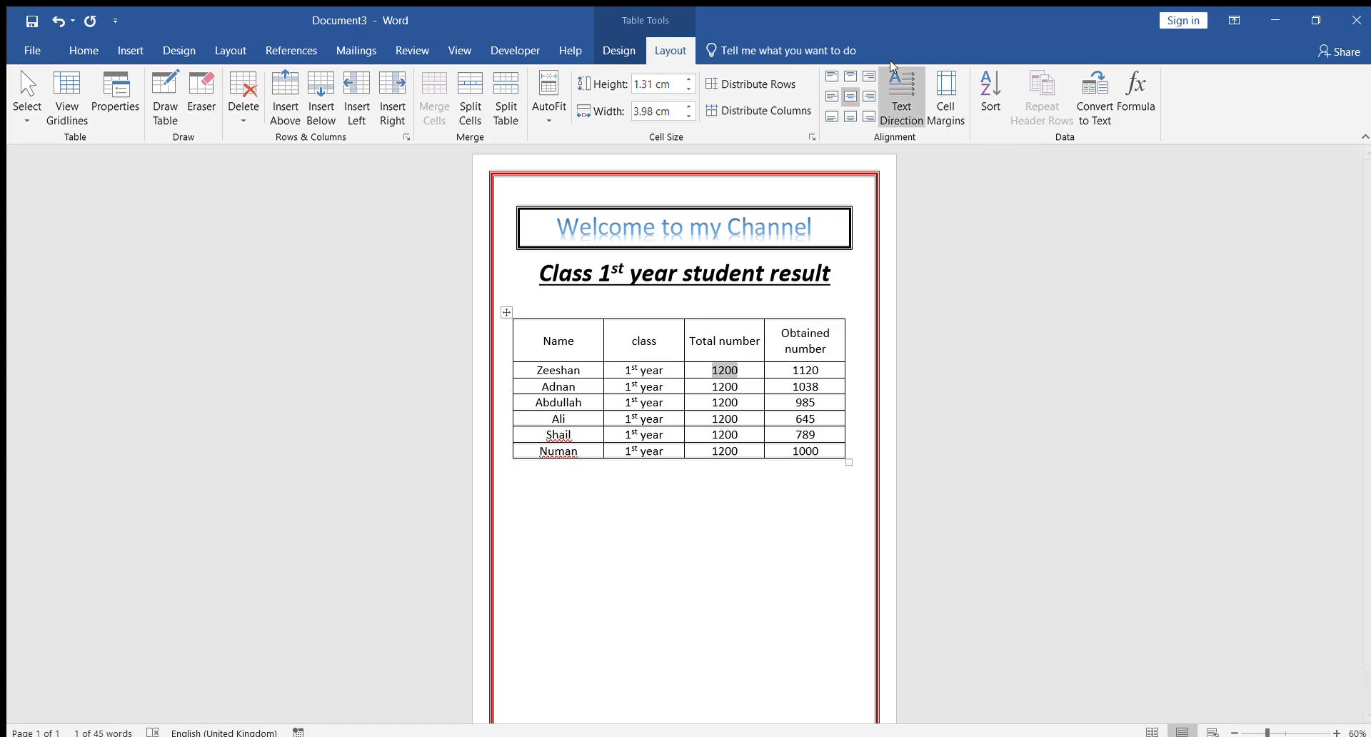
{"action": "left_click", "coordinate": [907, 88]}
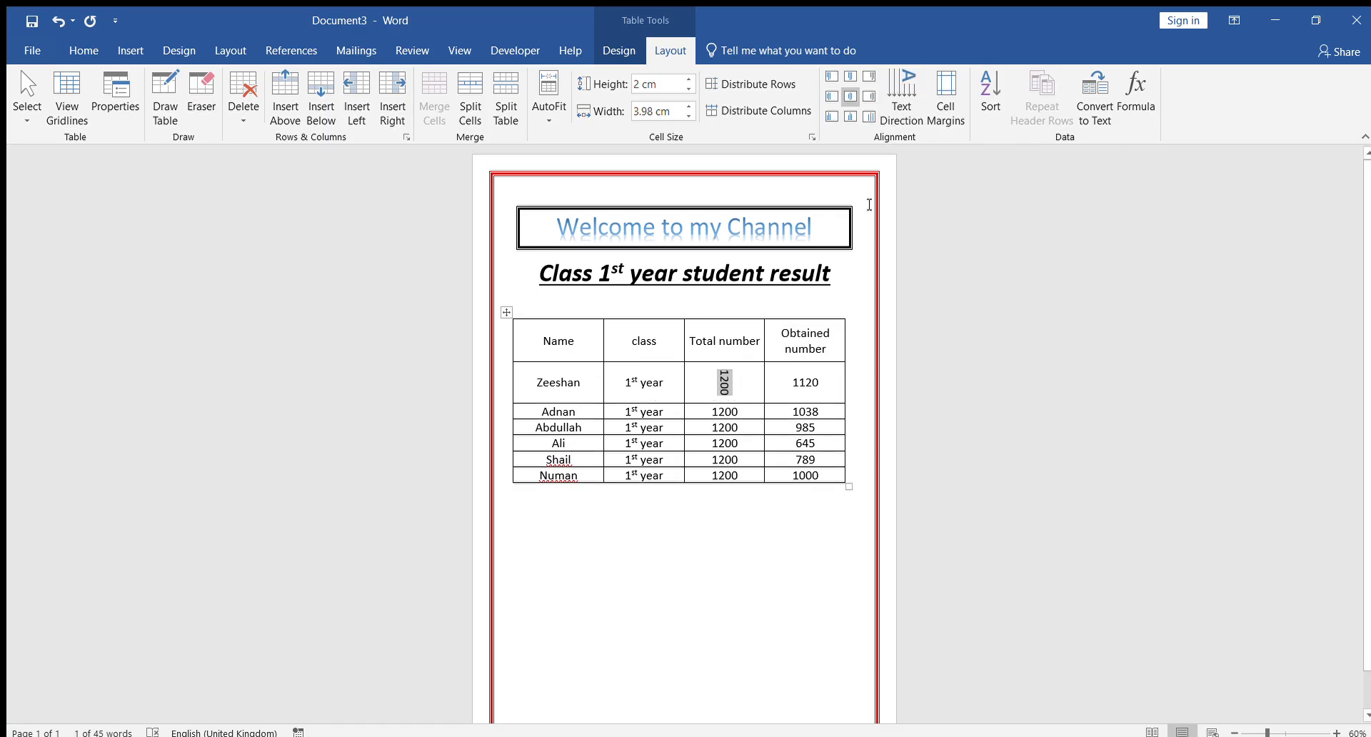
{"action": "mouse_move", "coordinate": [708, 413]}
{"action": "left_mouse_down"}
{"action": "mouse_move", "coordinate": [730, 413]}
{"action": "mouse_move", "coordinate": [703, 412]}
{"action": "left_mouse_up"}
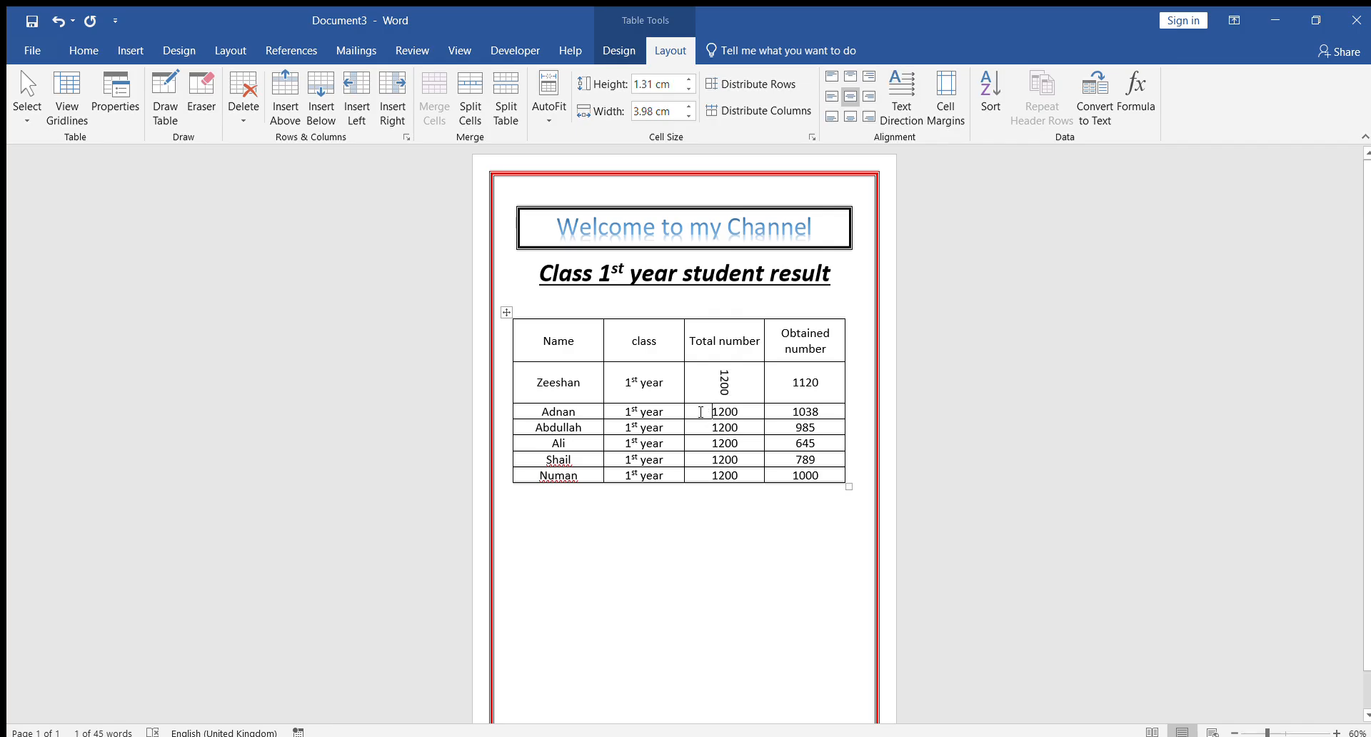
{"action": "left_click", "coordinate": [1069, 279]}
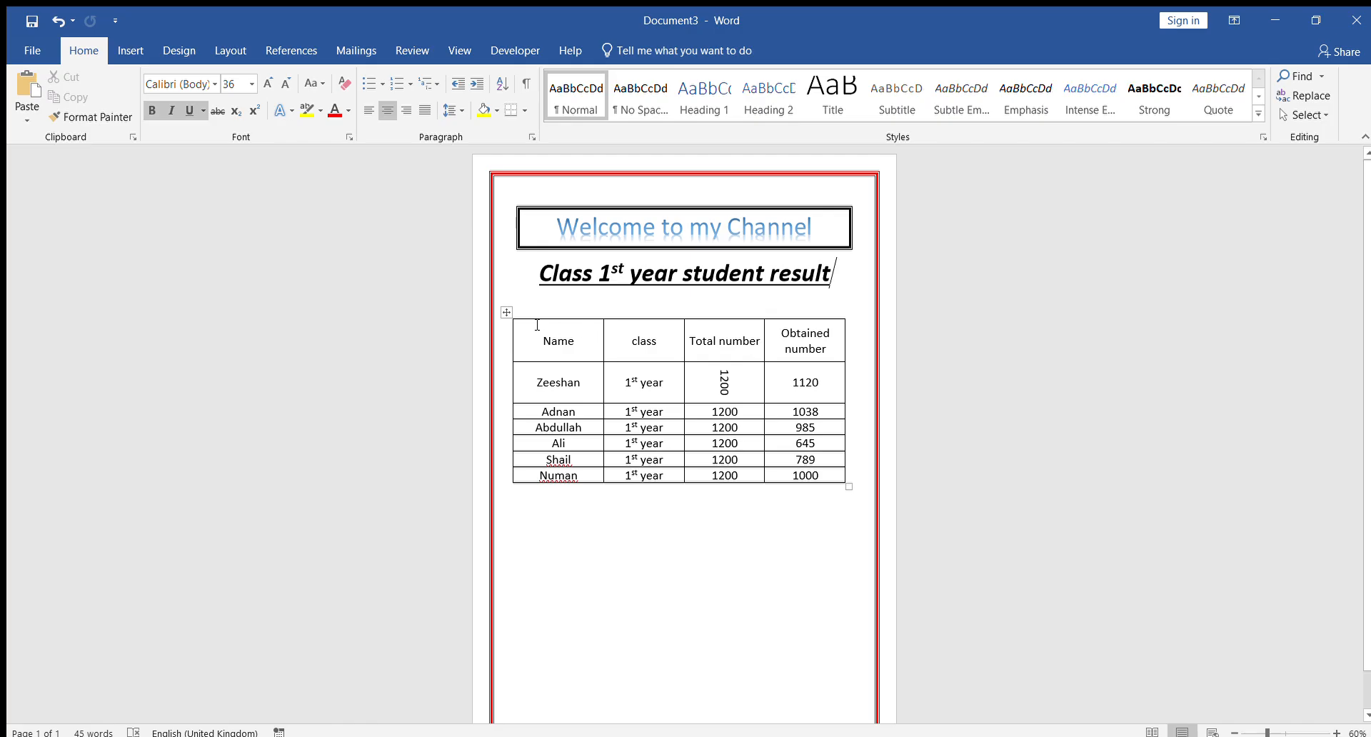
Step: Add three empty rows at the end of the result table
{"action": "mouse_move", "coordinate": [530, 333]}
{"action": "left_mouse_down"}
{"action": "mouse_move", "coordinate": [798, 458]}
{"action": "mouse_move", "coordinate": [797, 477]}
{"action": "left_mouse_up"}
{"action": "left_click", "coordinate": [670, 50]}
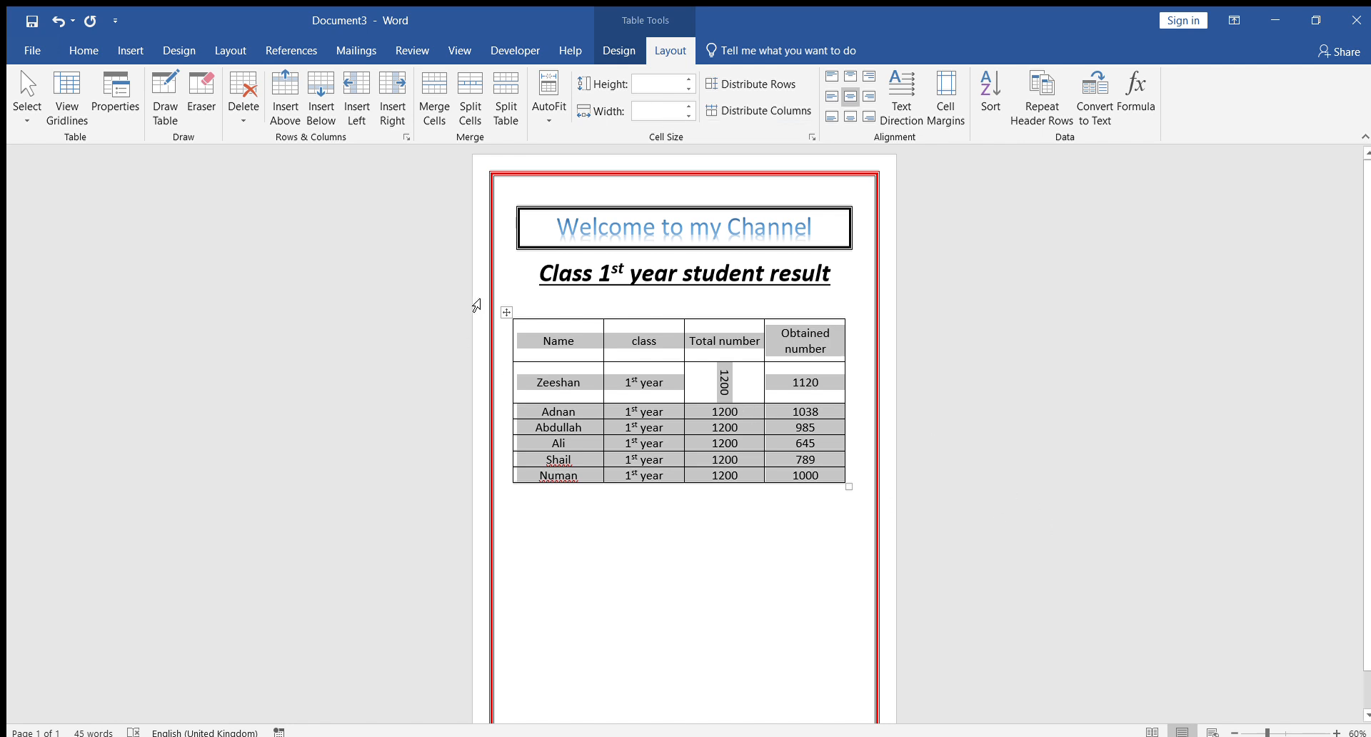
{"action": "left_click", "coordinate": [834, 473]}
{"action": "key", "text": "Tab"}
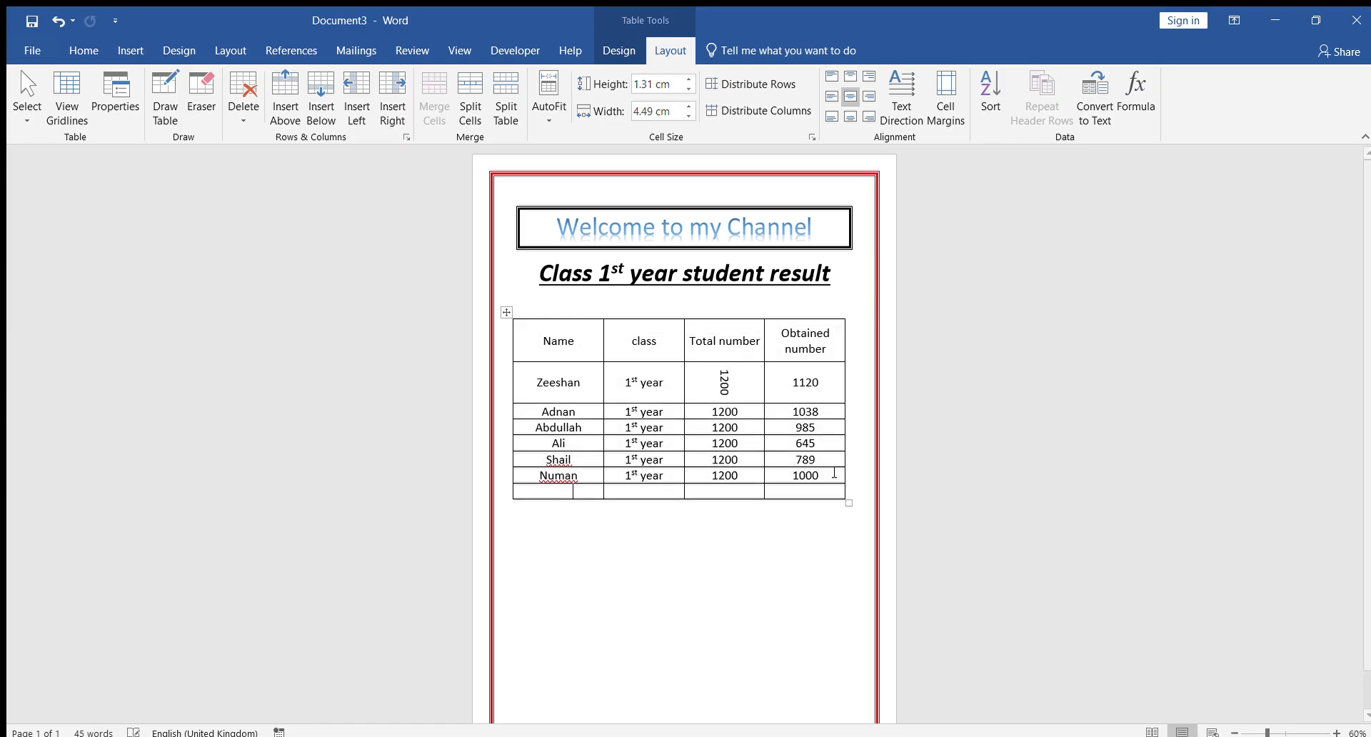
{"action": "key", "text": "Tab"}
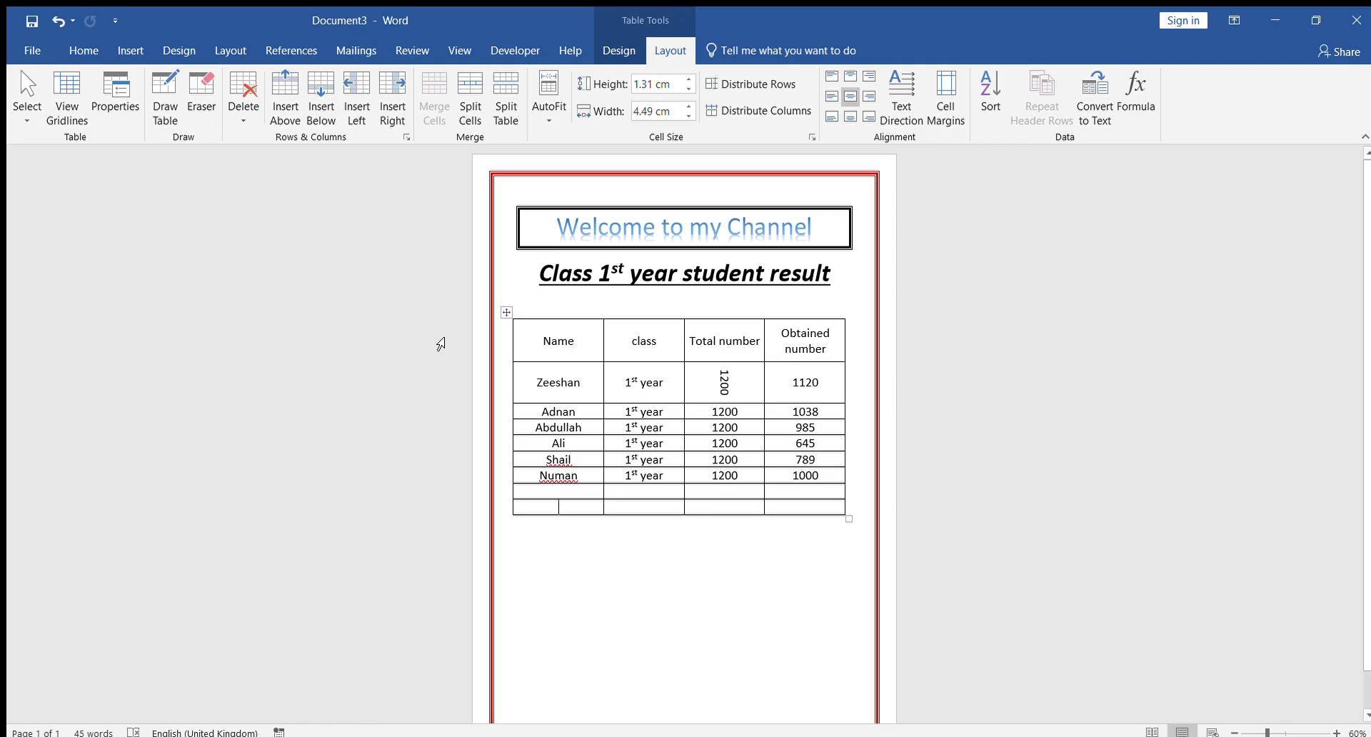
{"action": "key", "text": "Tab"}
{"action": "key", "text": "Tab"}
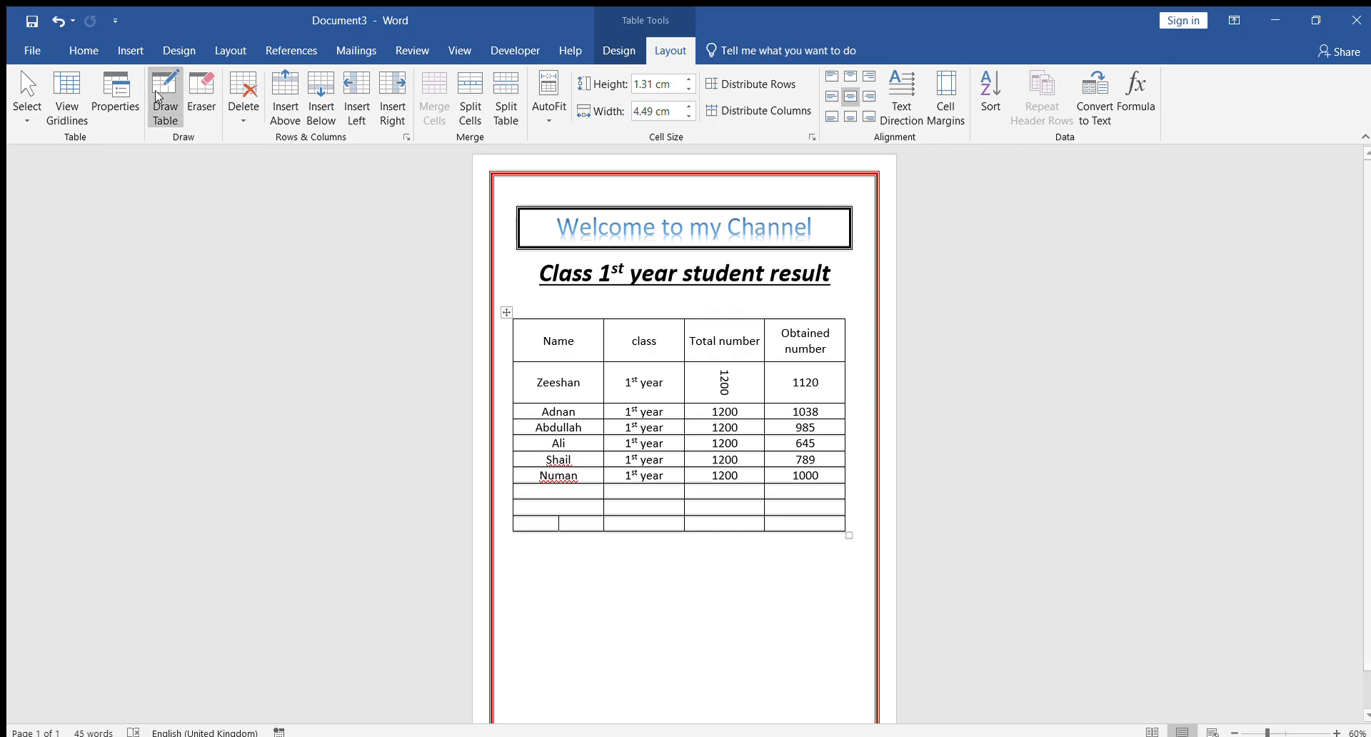
Step: Erase the borders between the last two empty rows in all columns, plus the border above them in the class and Total number columns
{"action": "left_click", "coordinate": [183, 114]}
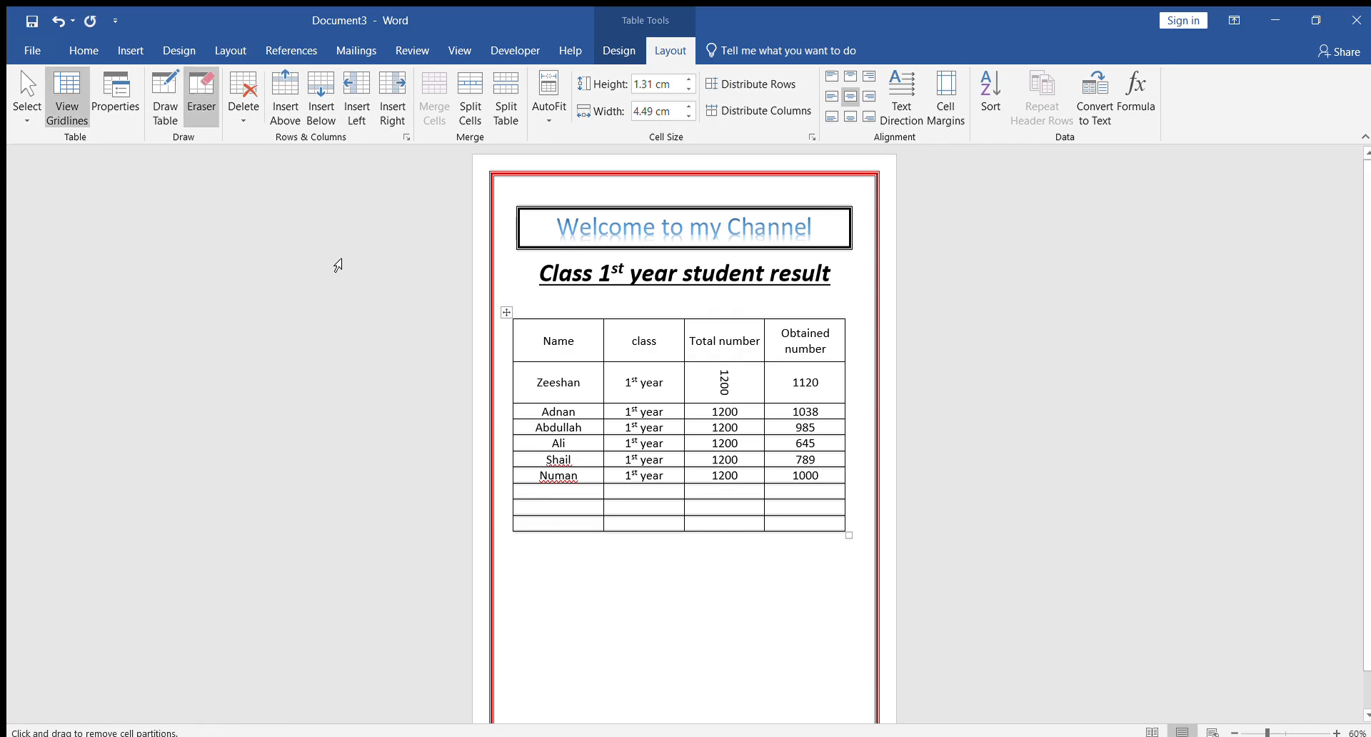
{"action": "left_click", "coordinate": [561, 524]}
{"action": "left_click", "coordinate": [563, 515]}
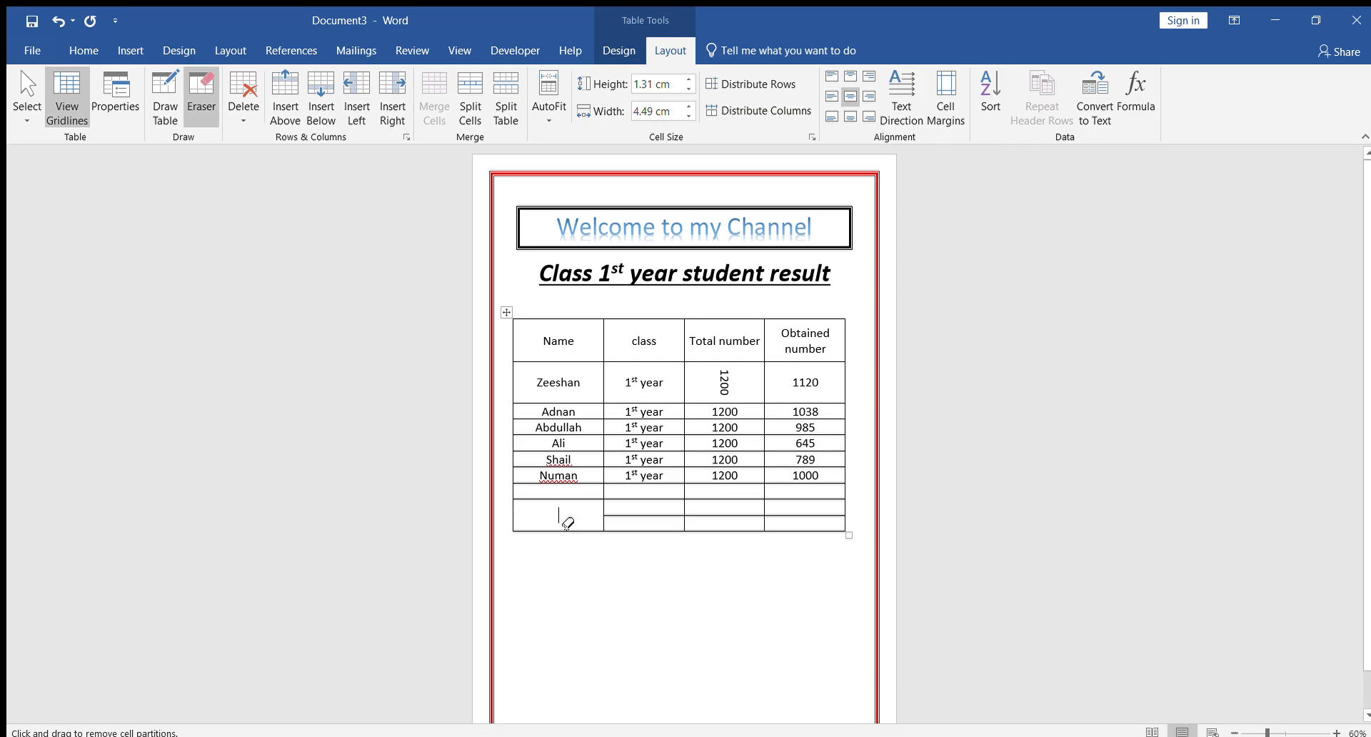
{"action": "left_click", "coordinate": [737, 520]}
{"action": "left_click", "coordinate": [640, 515]}
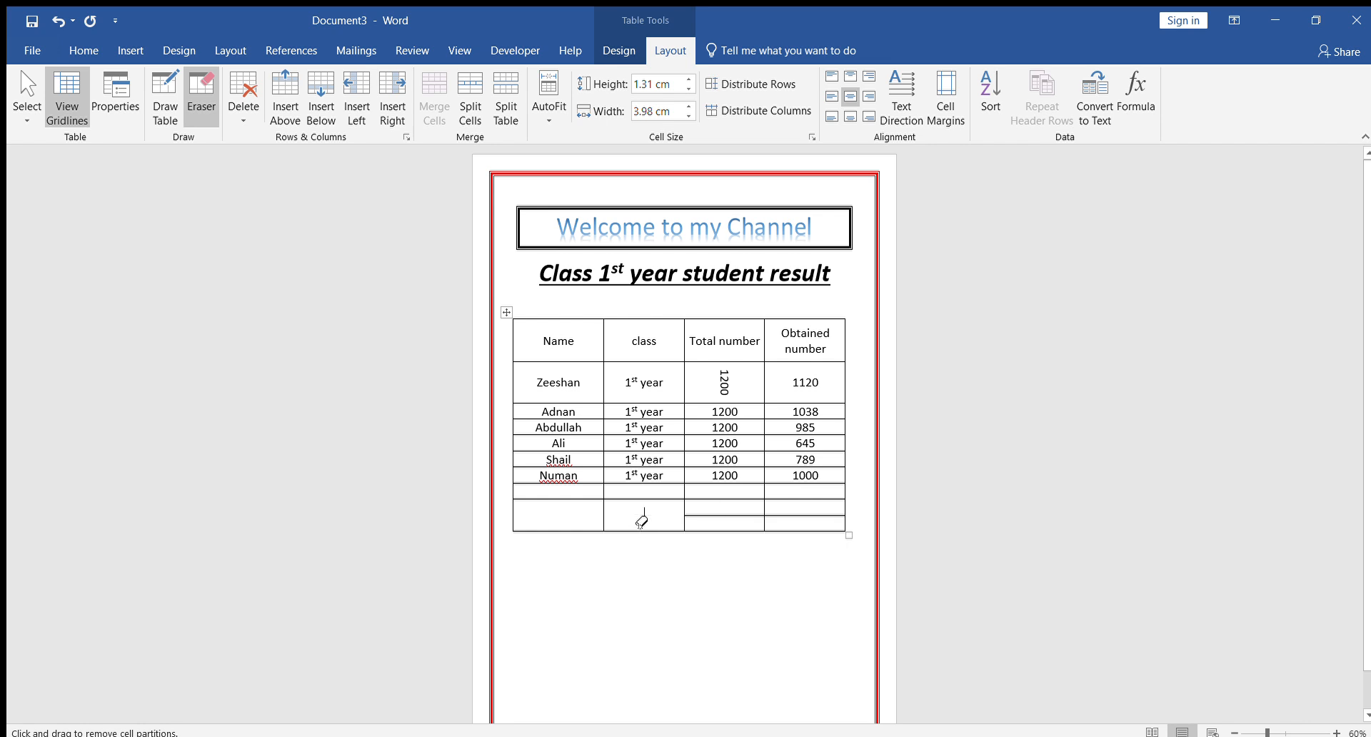
{"action": "left_click", "coordinate": [751, 517]}
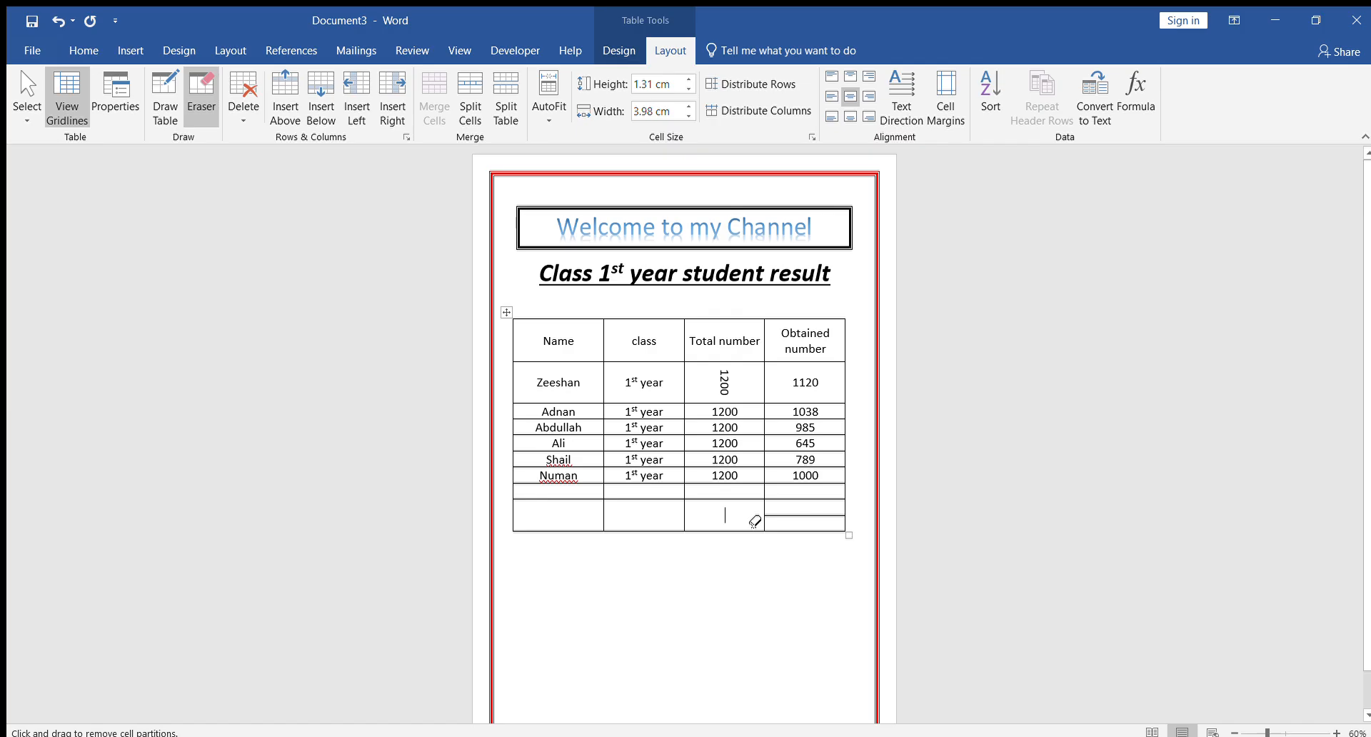
{"action": "left_click", "coordinate": [821, 517]}
{"action": "left_click", "coordinate": [704, 499]}
{"action": "left_click", "coordinate": [642, 507]}
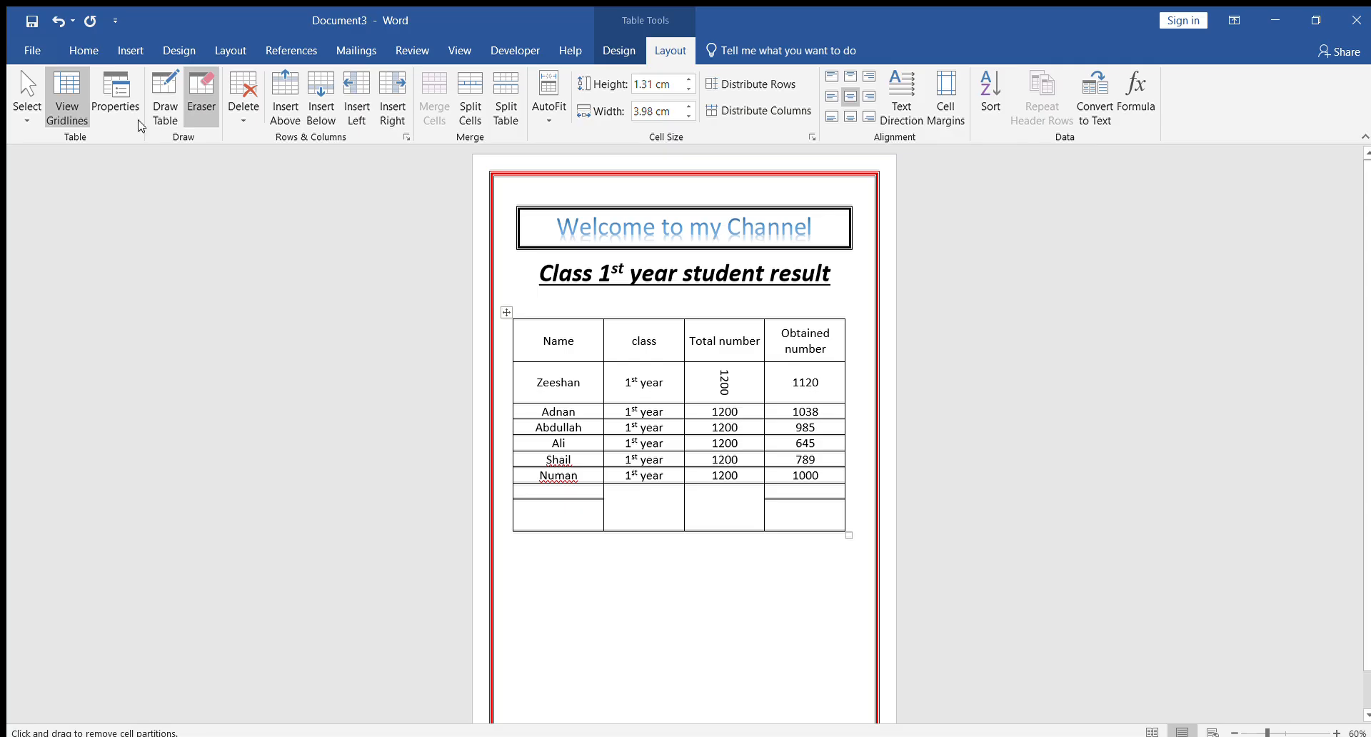
{"action": "left_click", "coordinate": [187, 105]}
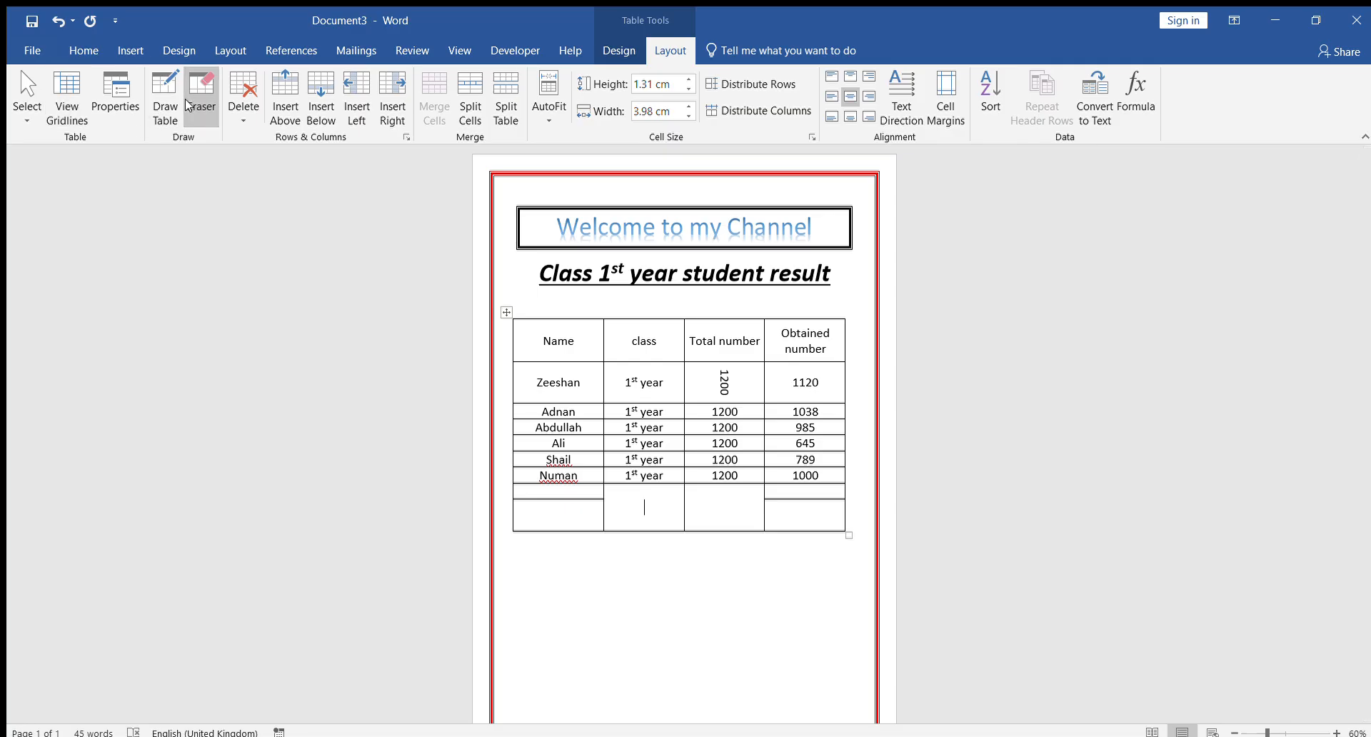
Step: Try drawing a horizontal border across the table's last empty row, undo it, and leave the table drawing mode
{"action": "left_click", "coordinate": [152, 113]}
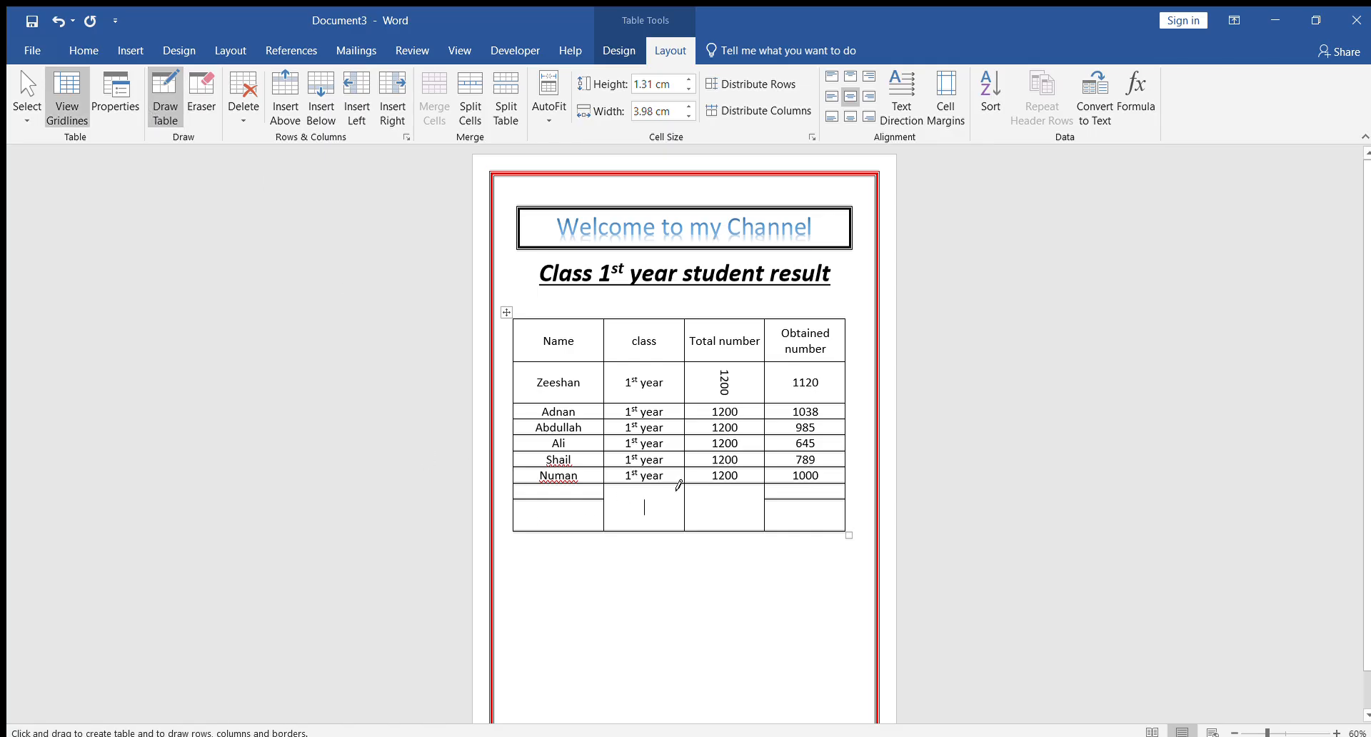
{"action": "left_click_drag", "start_coordinate": [546, 515], "coordinate": [791, 517]}
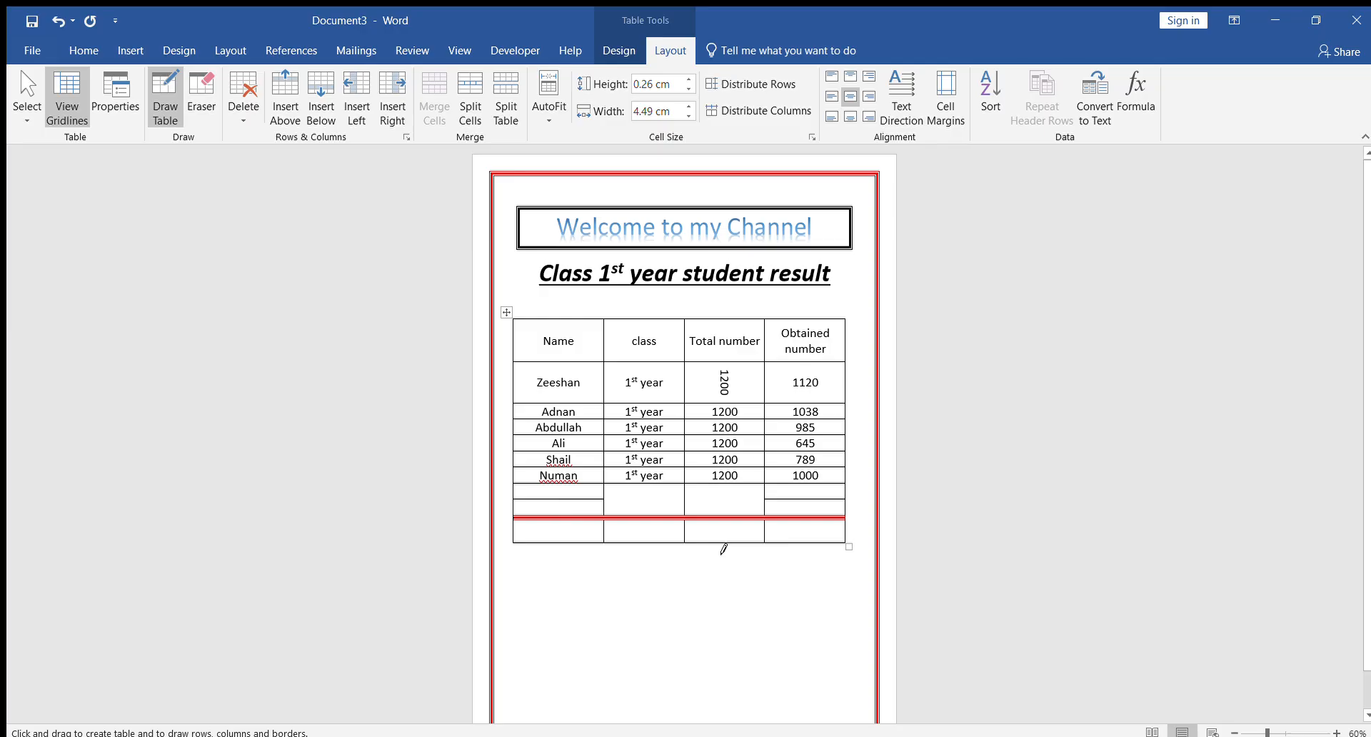
{"action": "key", "text": "ctrl+z"}
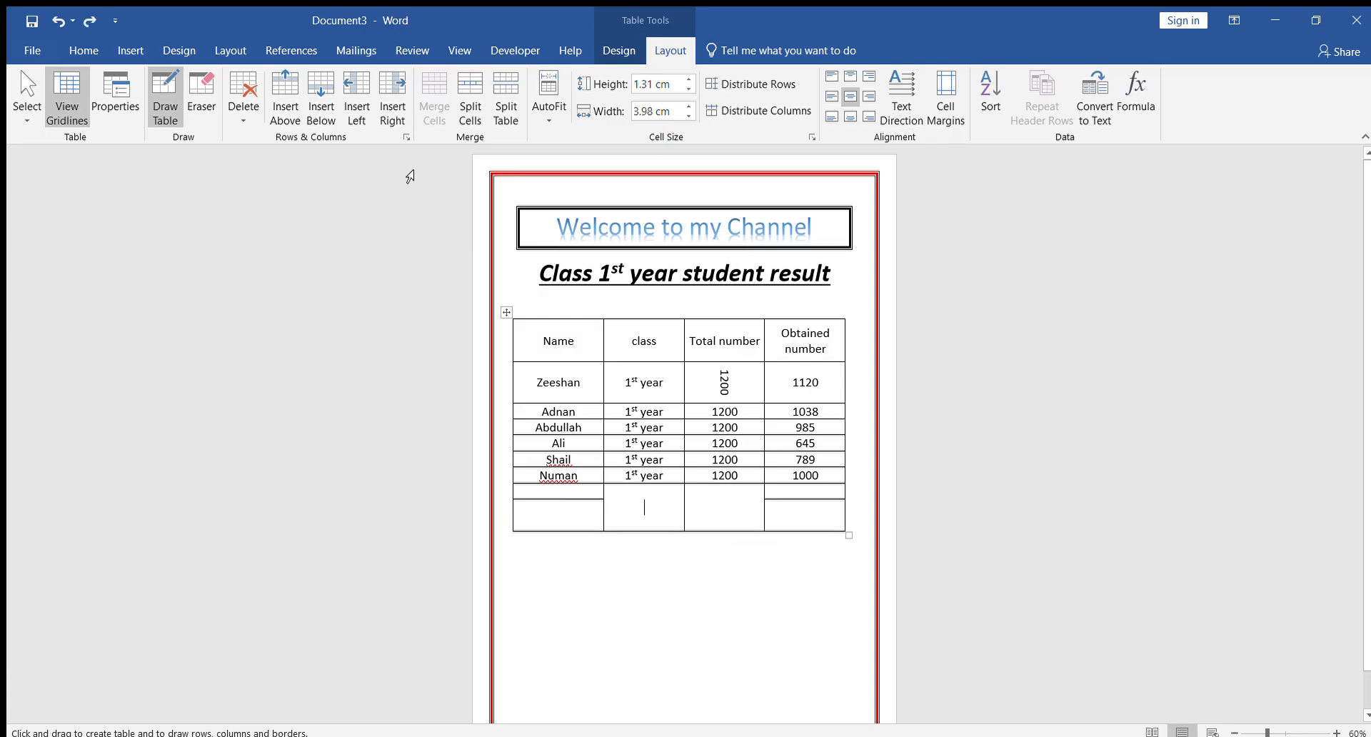
{"action": "left_click", "coordinate": [169, 103]}
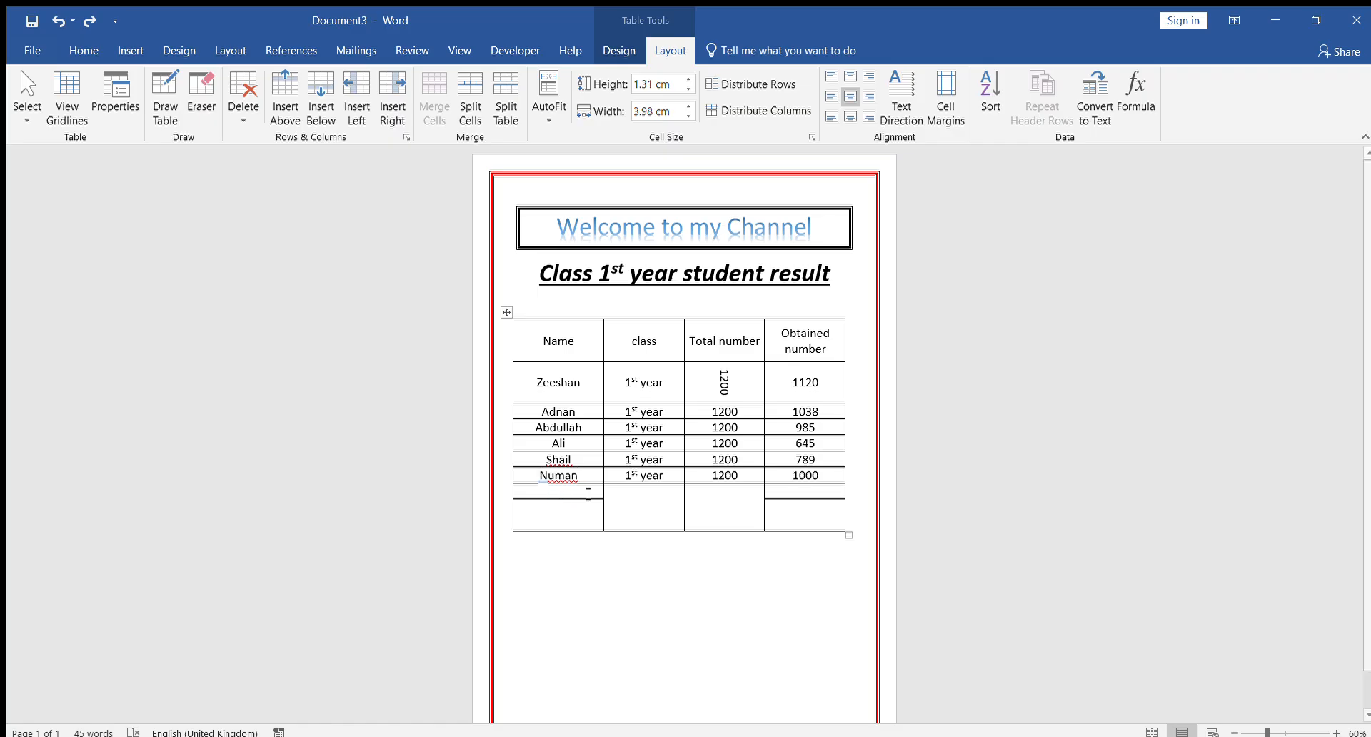
Step: Make the first empty row taller and apply a light blue grid style with a solid header and banded rows to the table
{"action": "left_click_drag", "start_coordinate": [591, 506], "coordinate": [591, 515]}
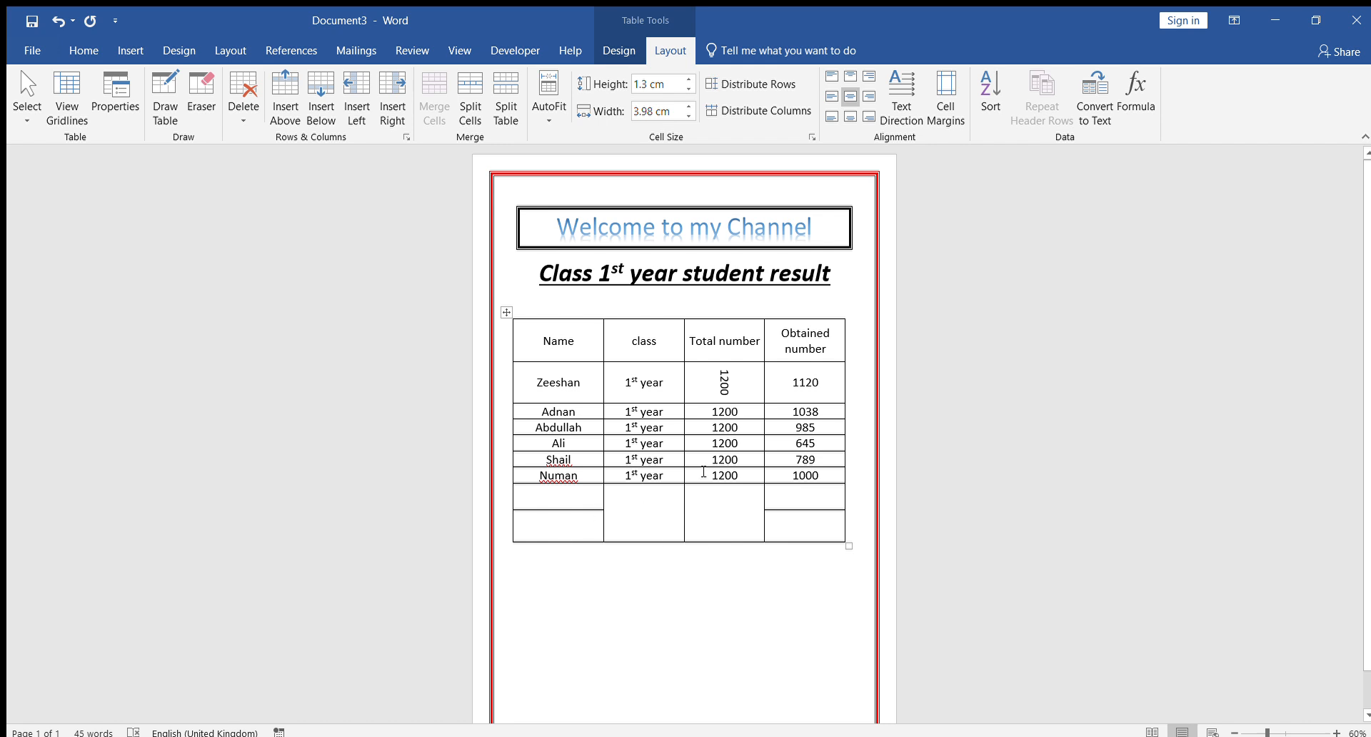
{"action": "left_click_drag", "start_coordinate": [525, 333], "coordinate": [801, 502]}
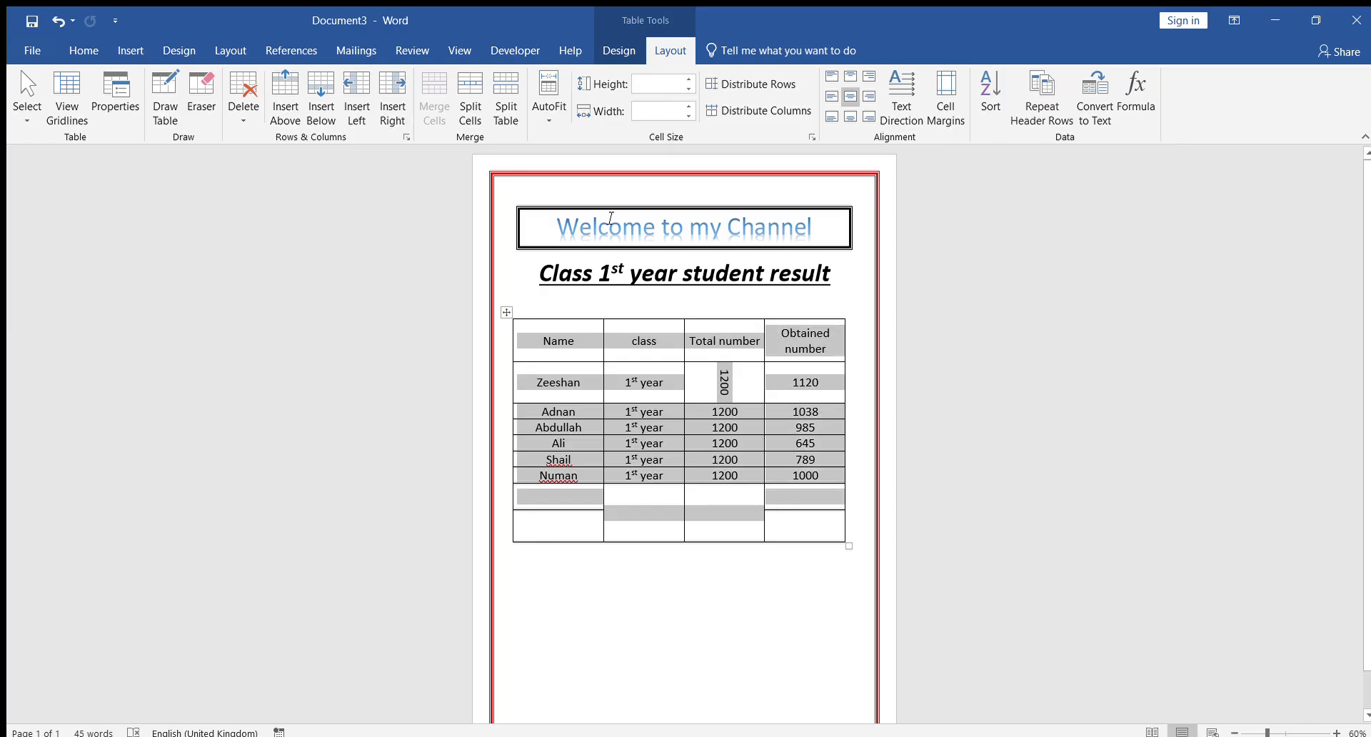
{"action": "left_click", "coordinate": [618, 52]}
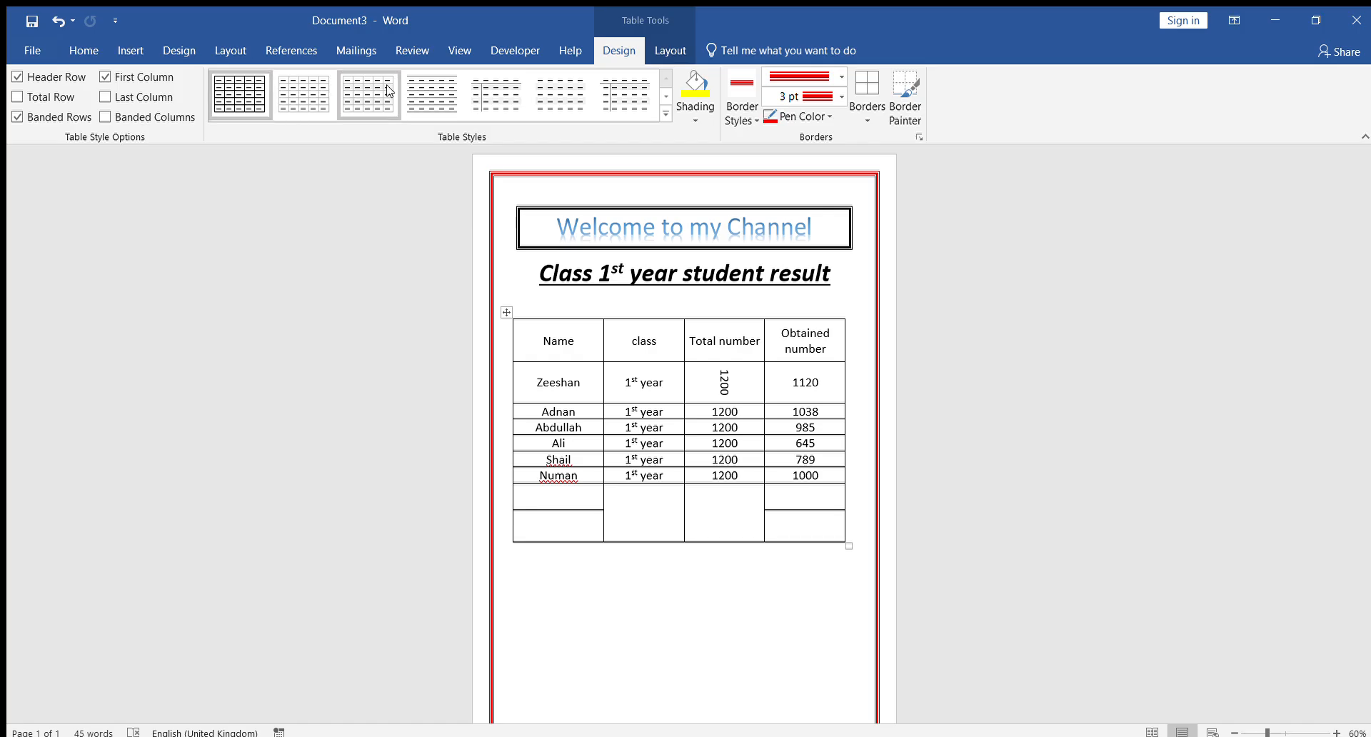
{"action": "left_click", "coordinate": [665, 111]}
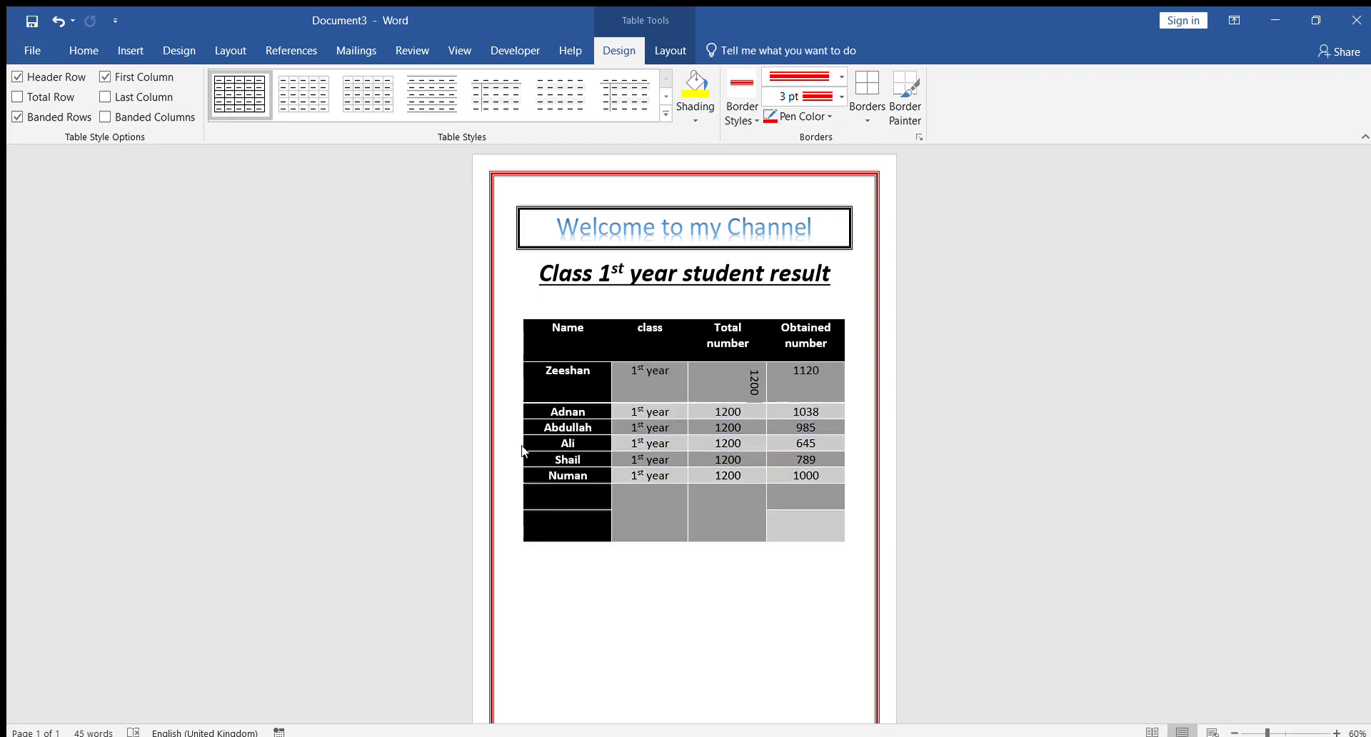
{"action": "left_click", "coordinate": [698, 397]}
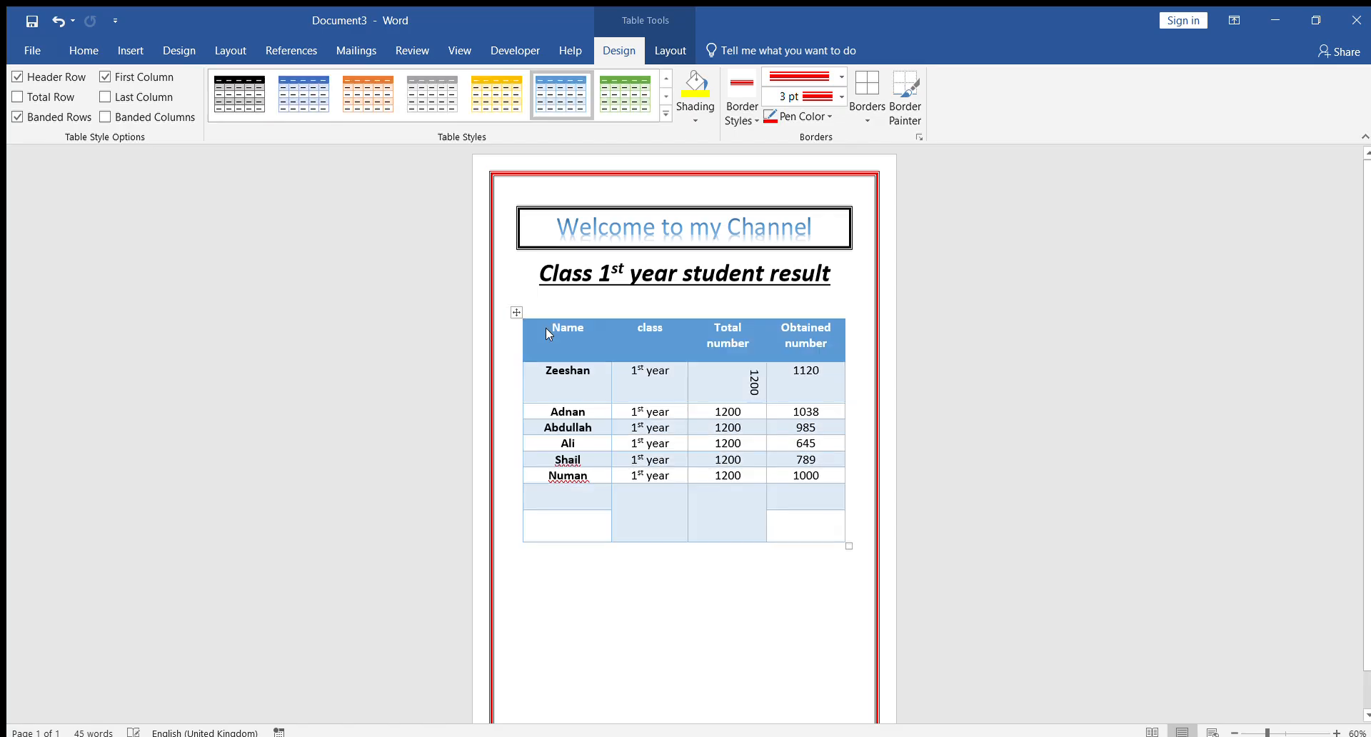
Step: Center the contents of all the result table's cells both vertically and horizontally
{"action": "left_click", "coordinate": [728, 640]}
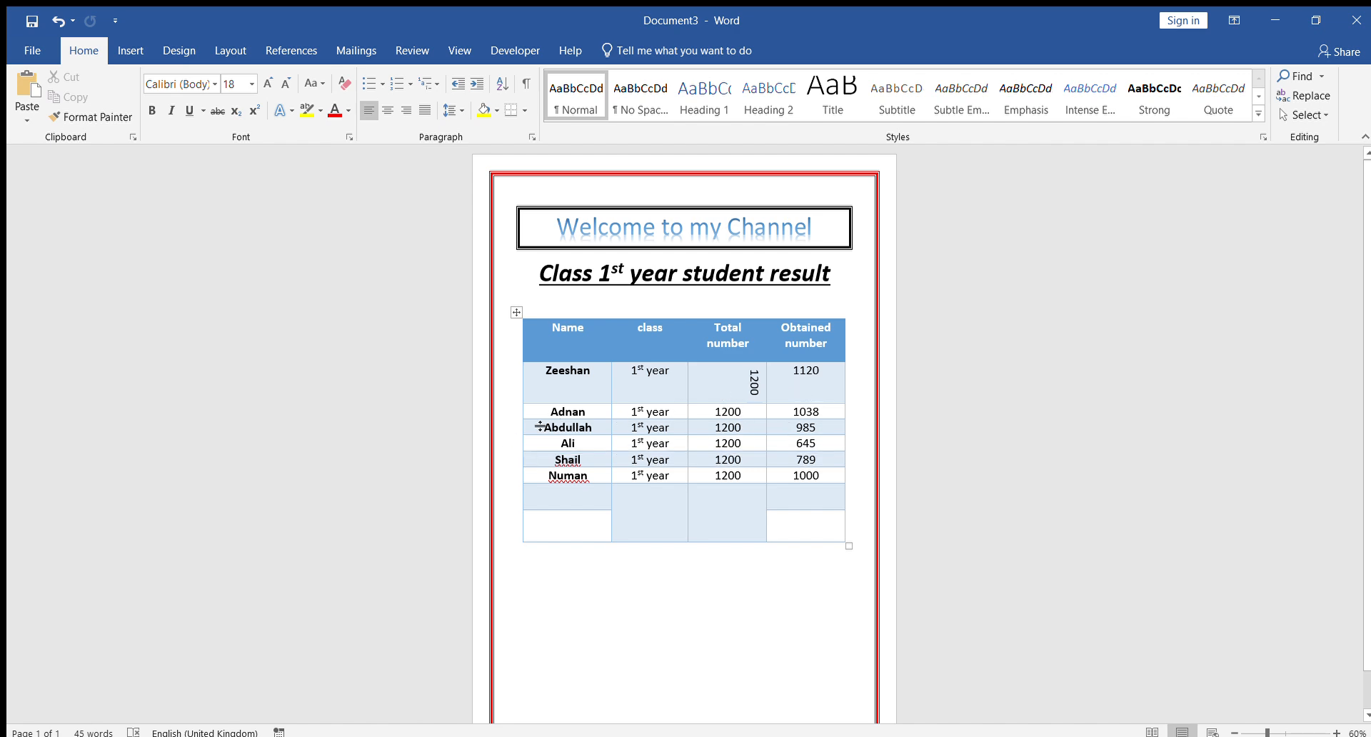
{"action": "double_click", "coordinate": [528, 334]}
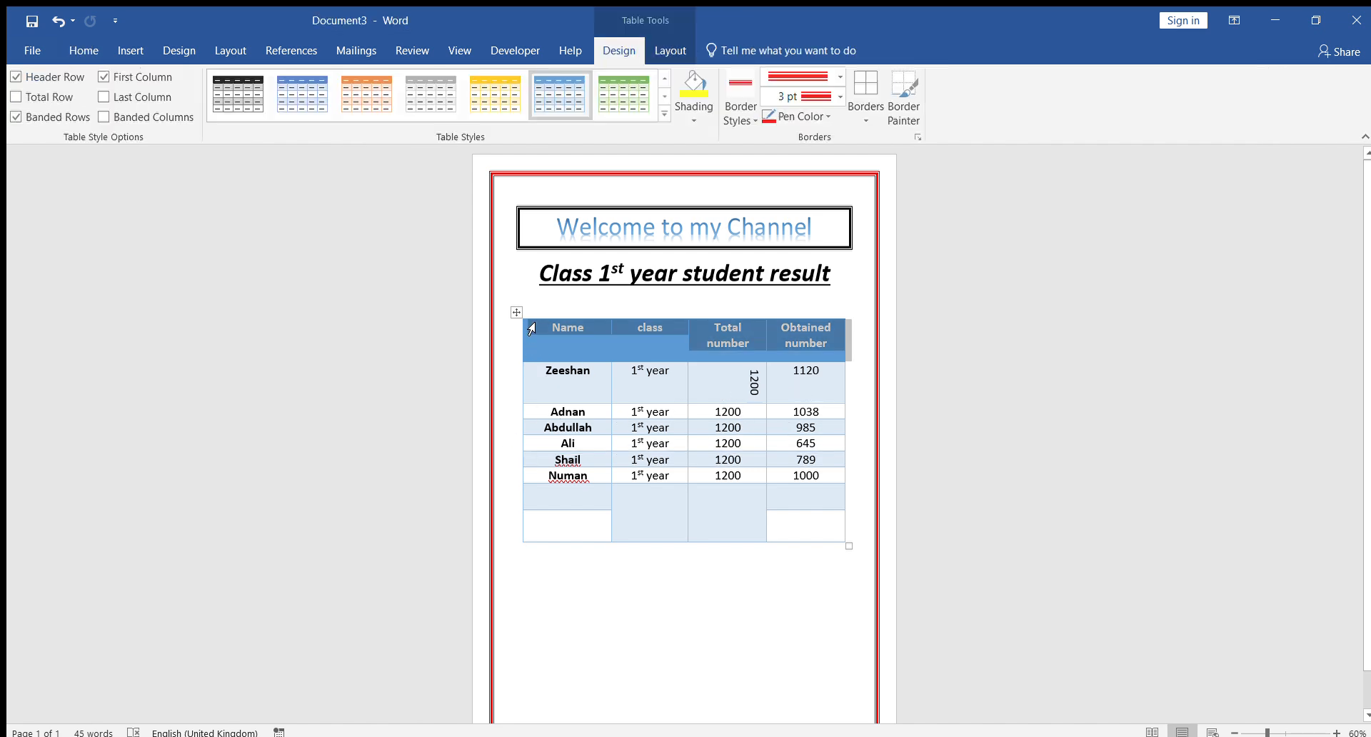
{"action": "left_click", "coordinate": [532, 336]}
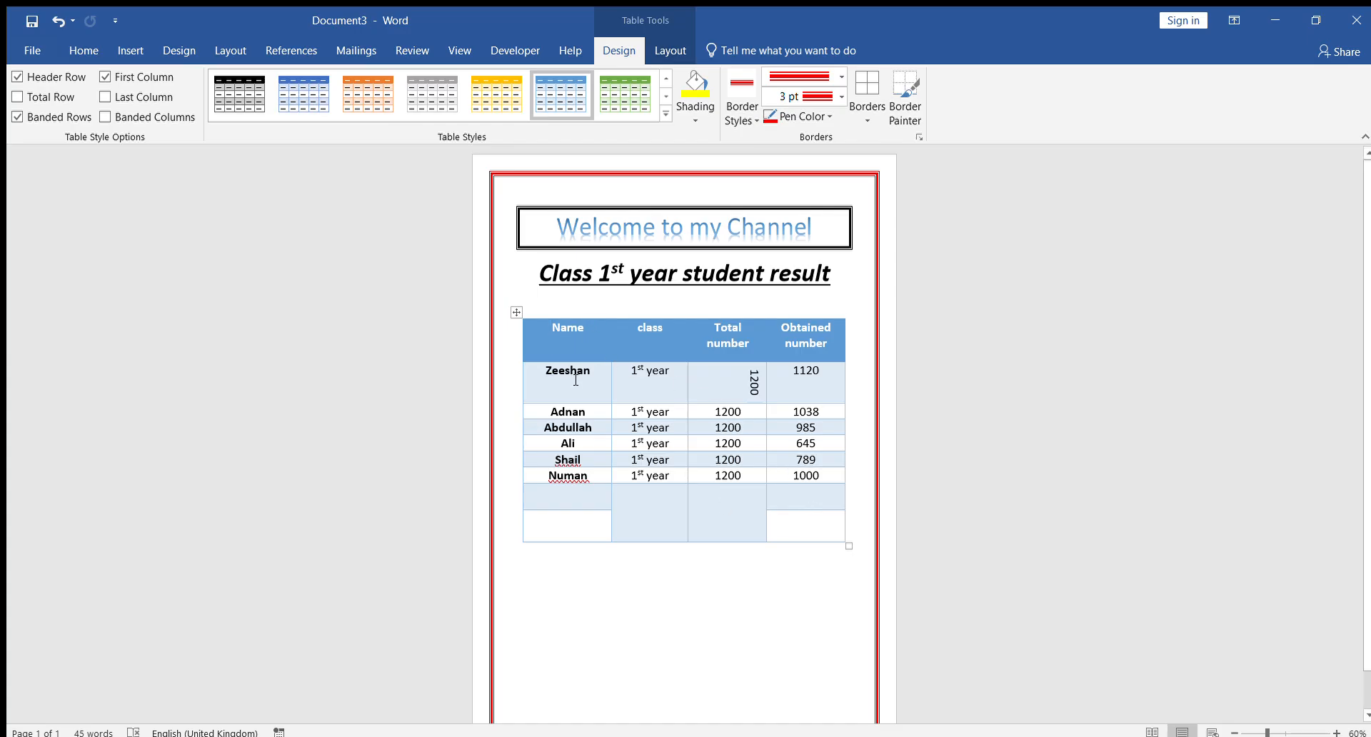
{"action": "left_click_drag", "start_coordinate": [588, 359], "coordinate": [802, 544]}
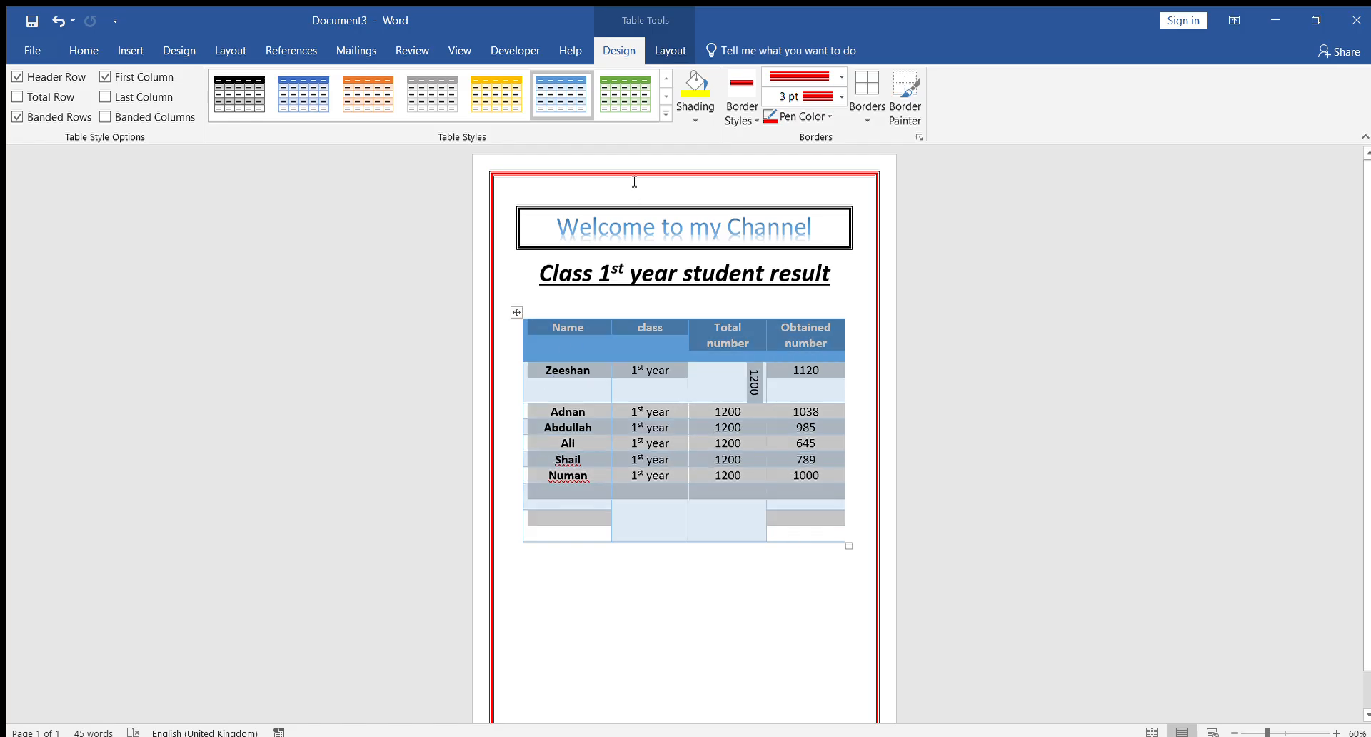
{"action": "left_click", "coordinate": [676, 41]}
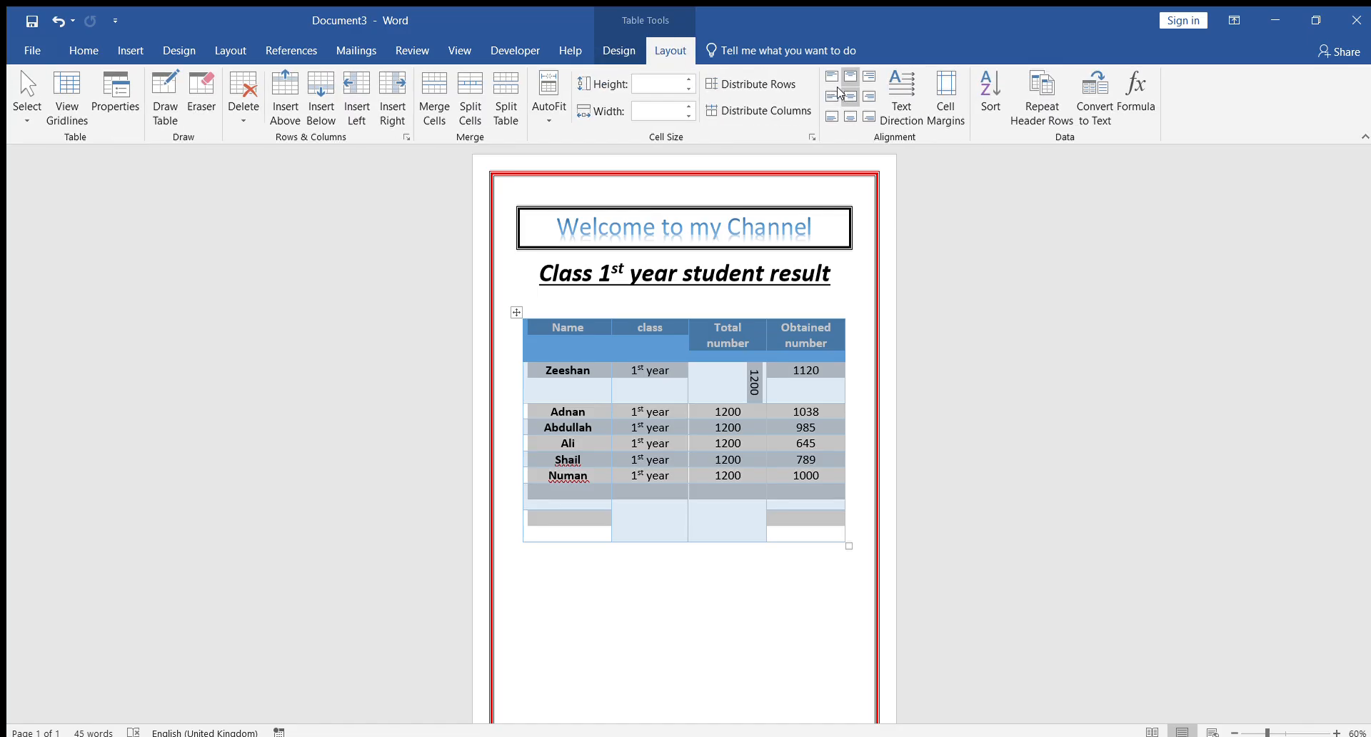
{"action": "left_click", "coordinate": [841, 93]}
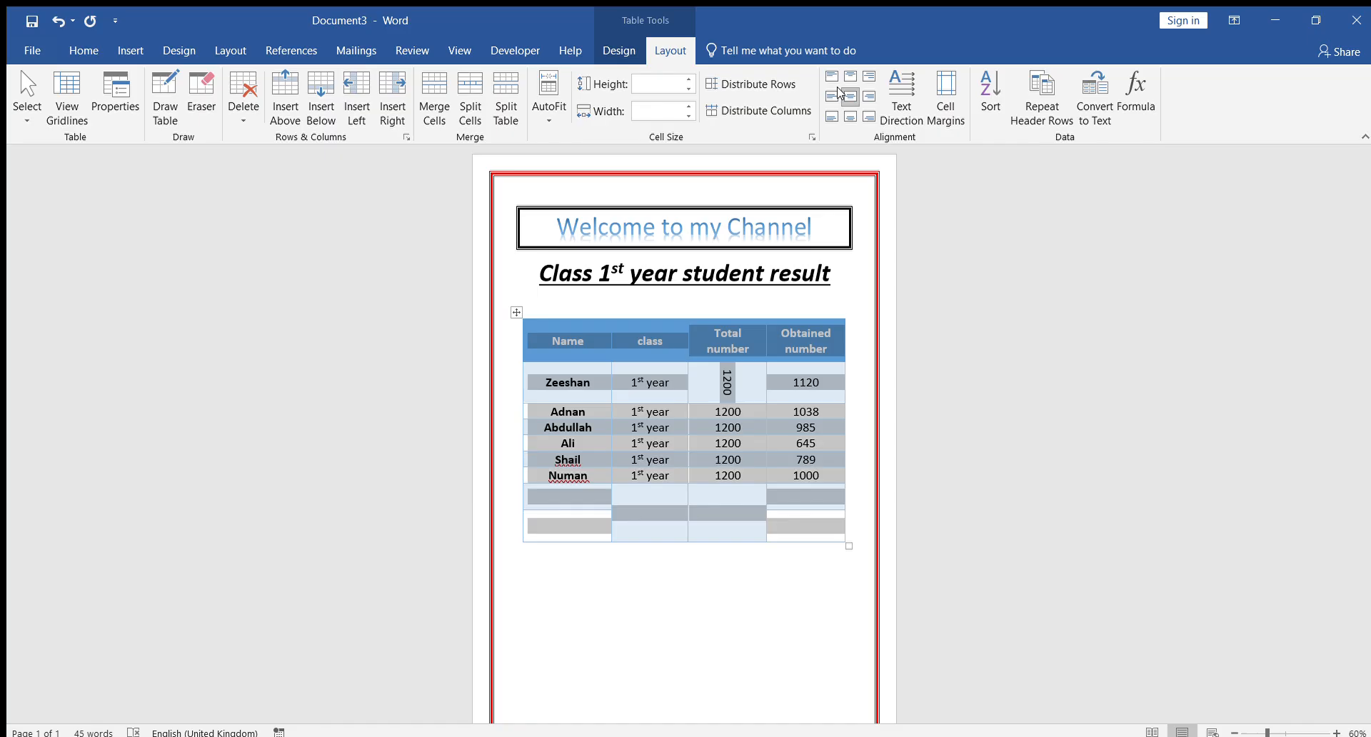
{"action": "left_click", "coordinate": [958, 389]}
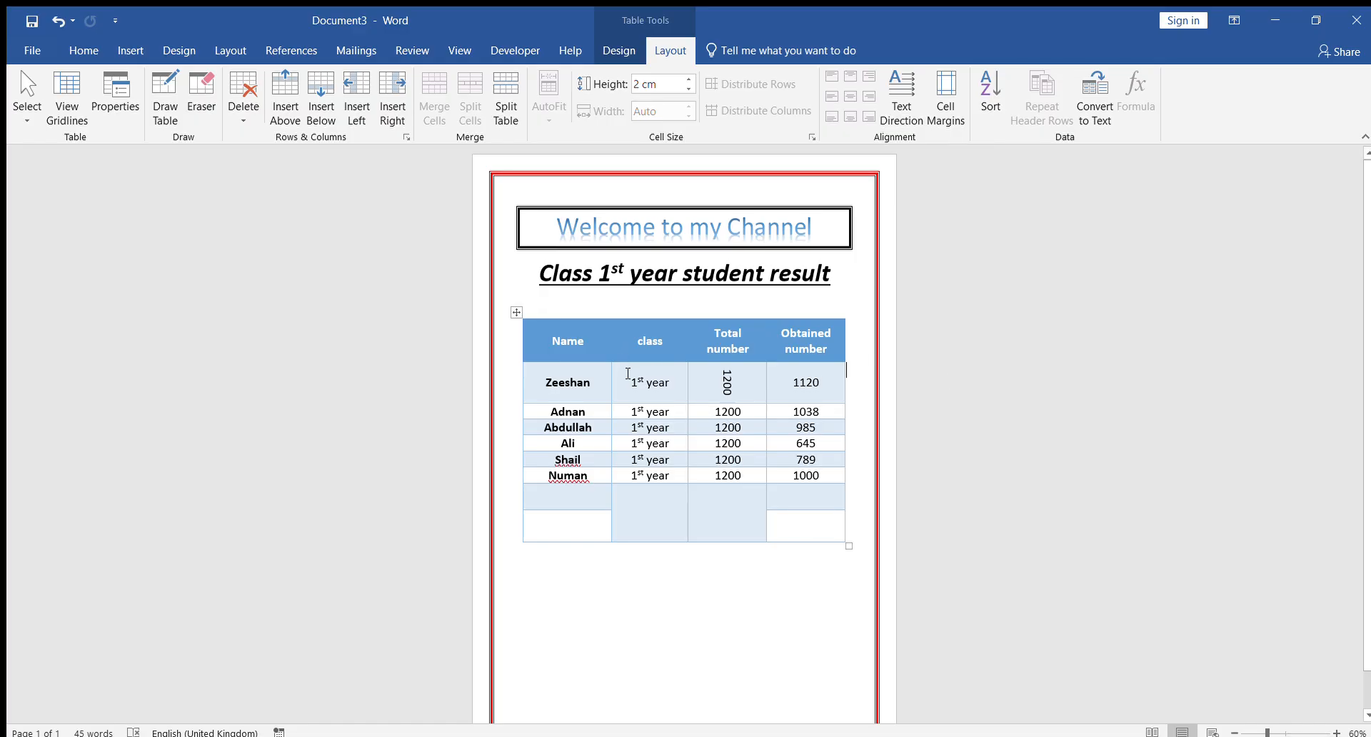
Step: Shade the class cell in the first student's row gold and the Obtained number cell in the same row yellow
{"action": "left_click_drag", "start_coordinate": [627, 382], "coordinate": [675, 385]}
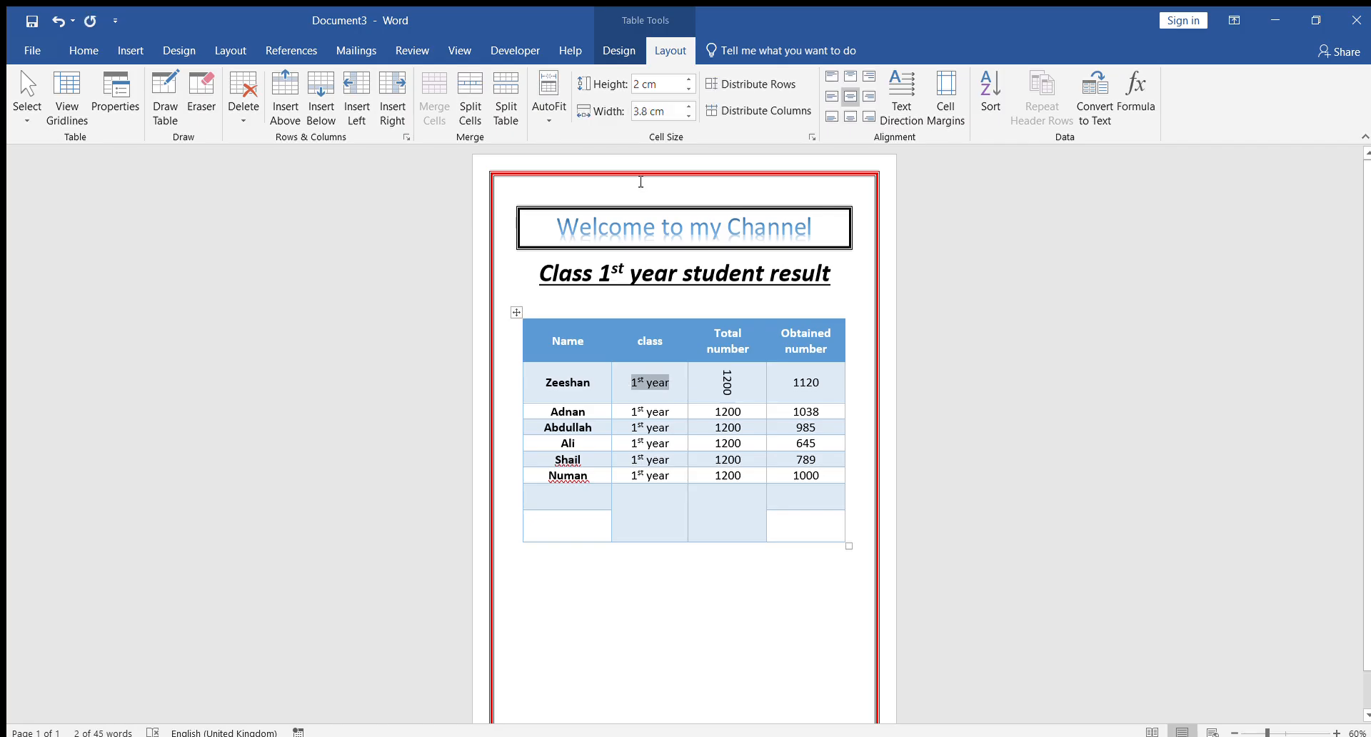
{"action": "left_click", "coordinate": [596, 45]}
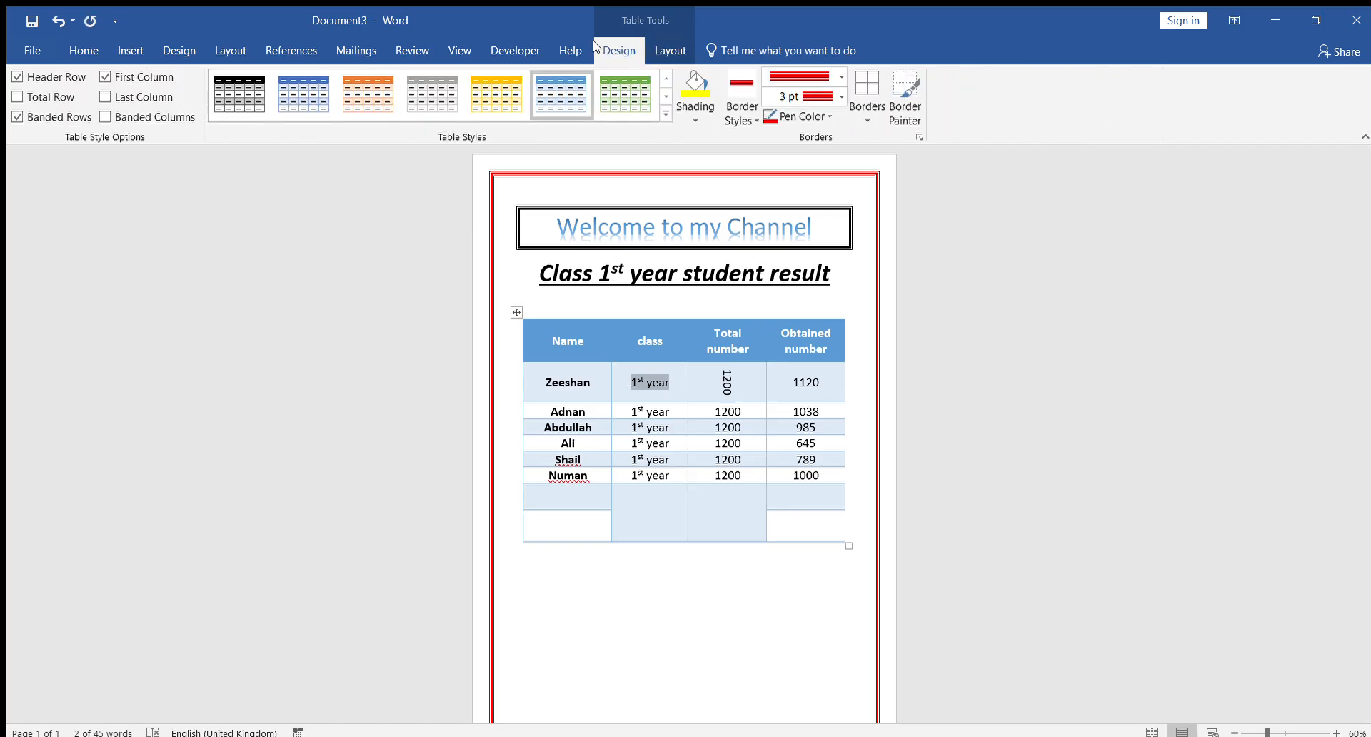
{"action": "left_click", "coordinate": [687, 107]}
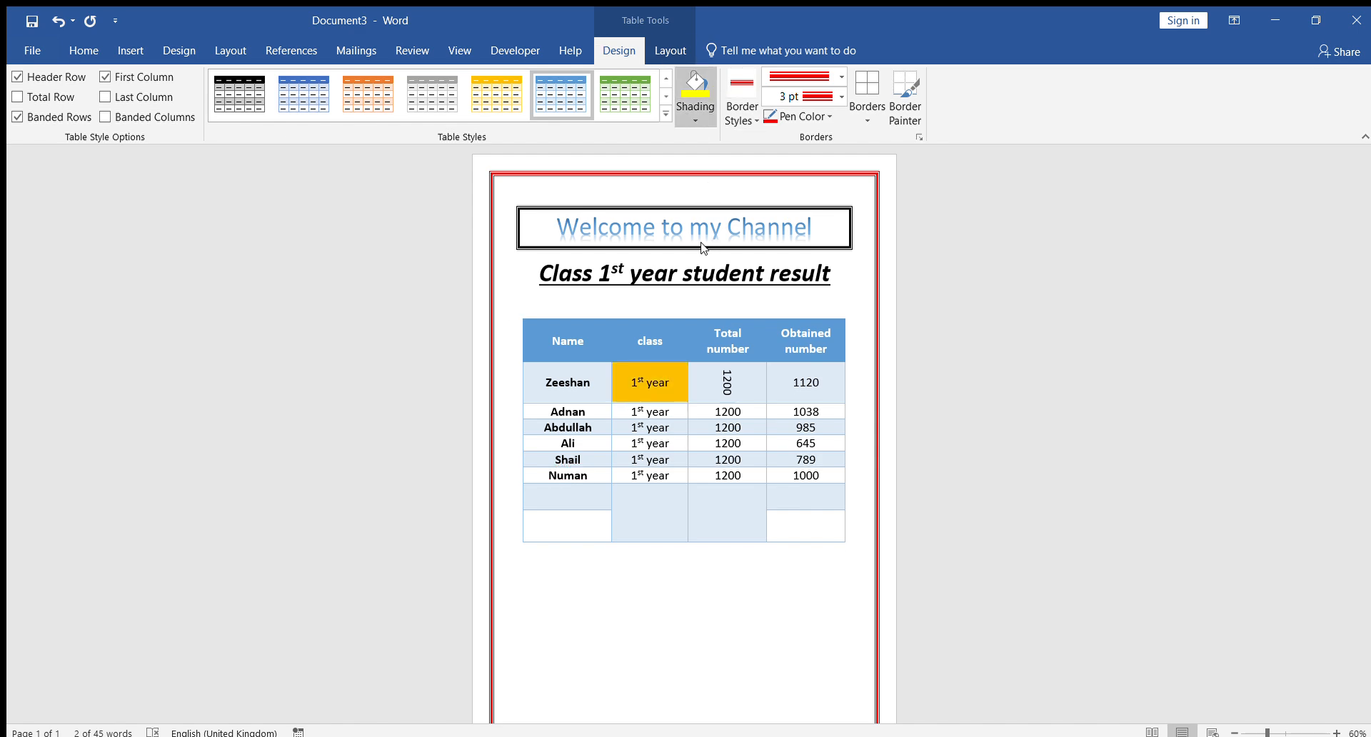
{"action": "left_click", "coordinate": [1000, 372]}
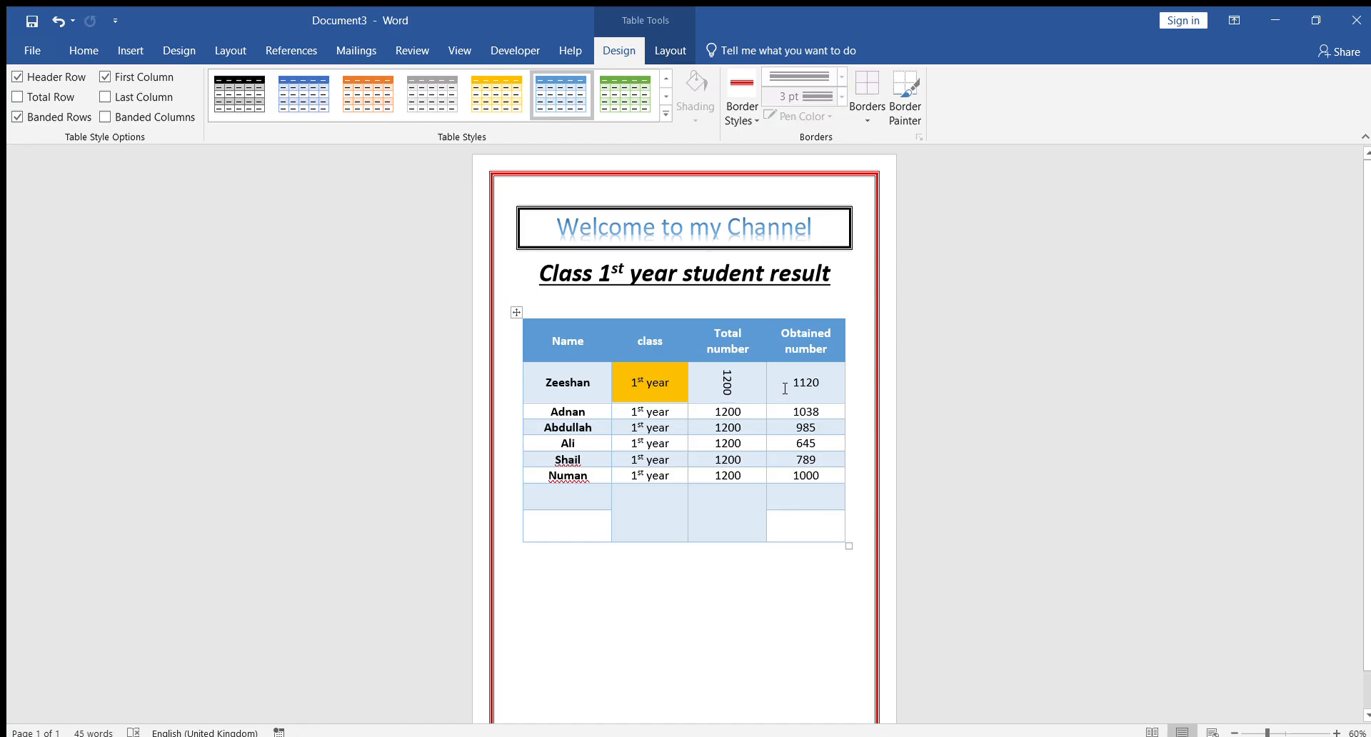
{"action": "left_click_drag", "start_coordinate": [785, 384], "coordinate": [832, 382]}
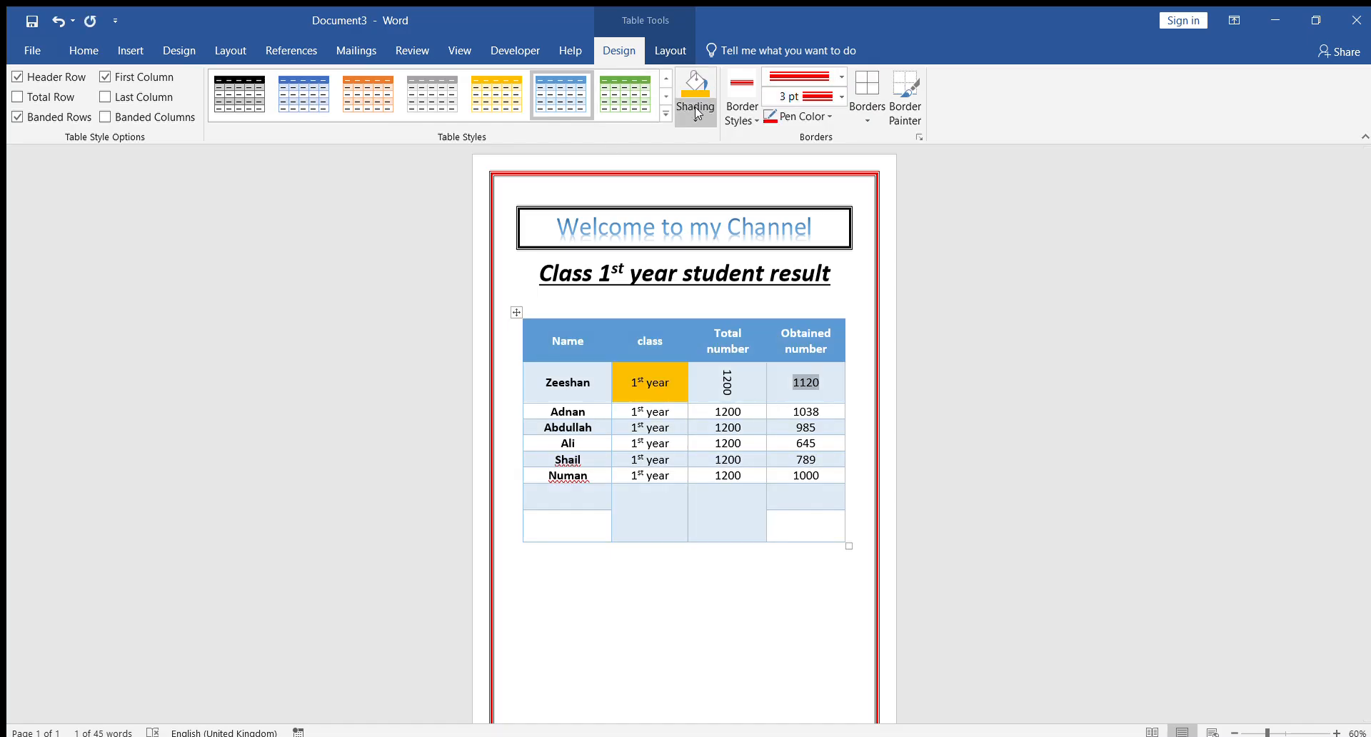
{"action": "left_click", "coordinate": [695, 107]}
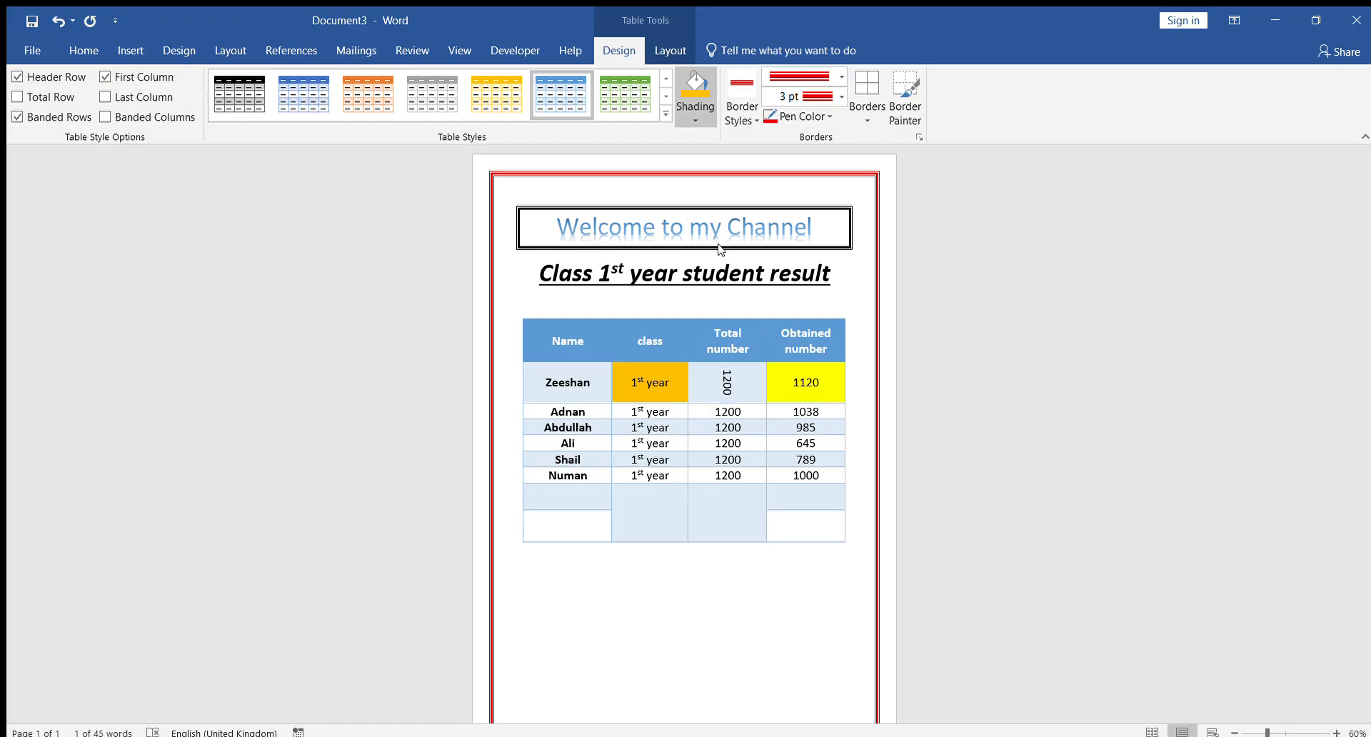
{"action": "left_click", "coordinate": [973, 446]}
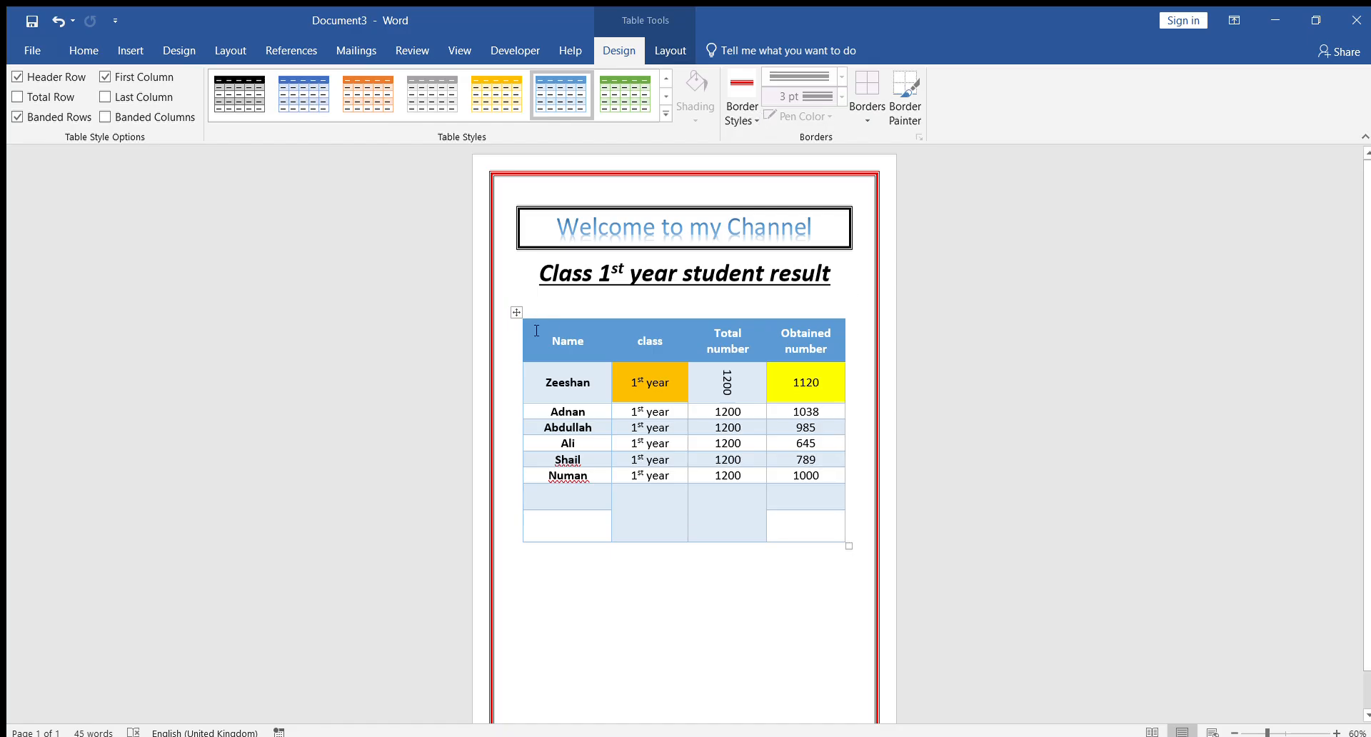
Step: Change the page border to a thin single ½ pt red line
{"action": "left_click", "coordinate": [816, 505]}
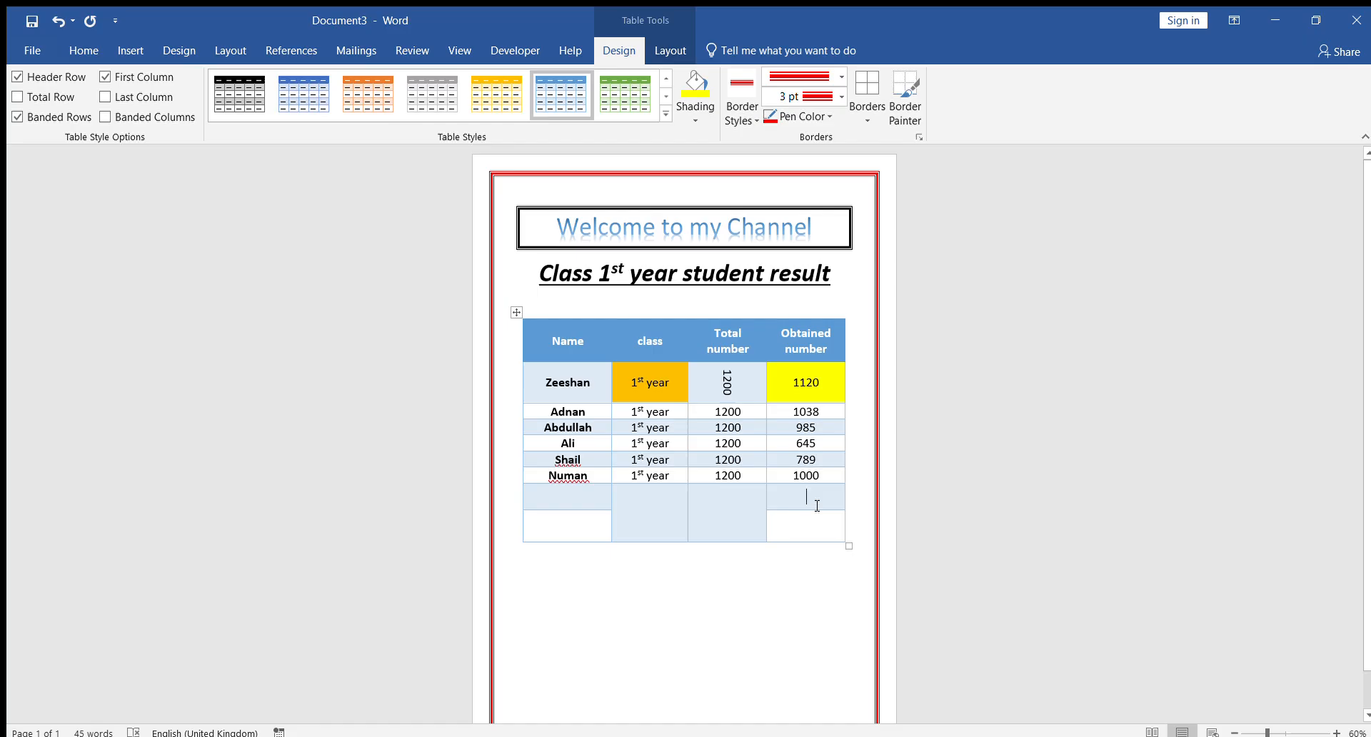
{"action": "left_click", "coordinate": [516, 312]}
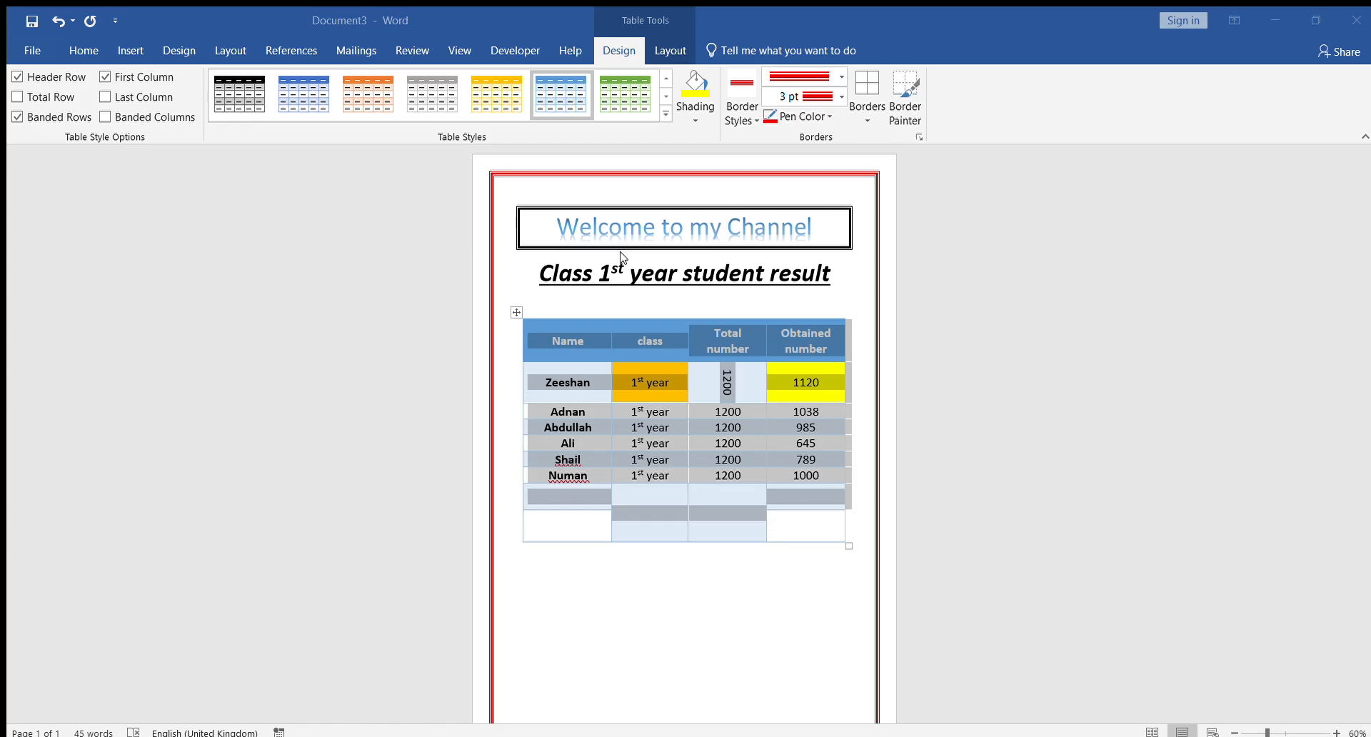
{"action": "left_click", "coordinate": [861, 537]}
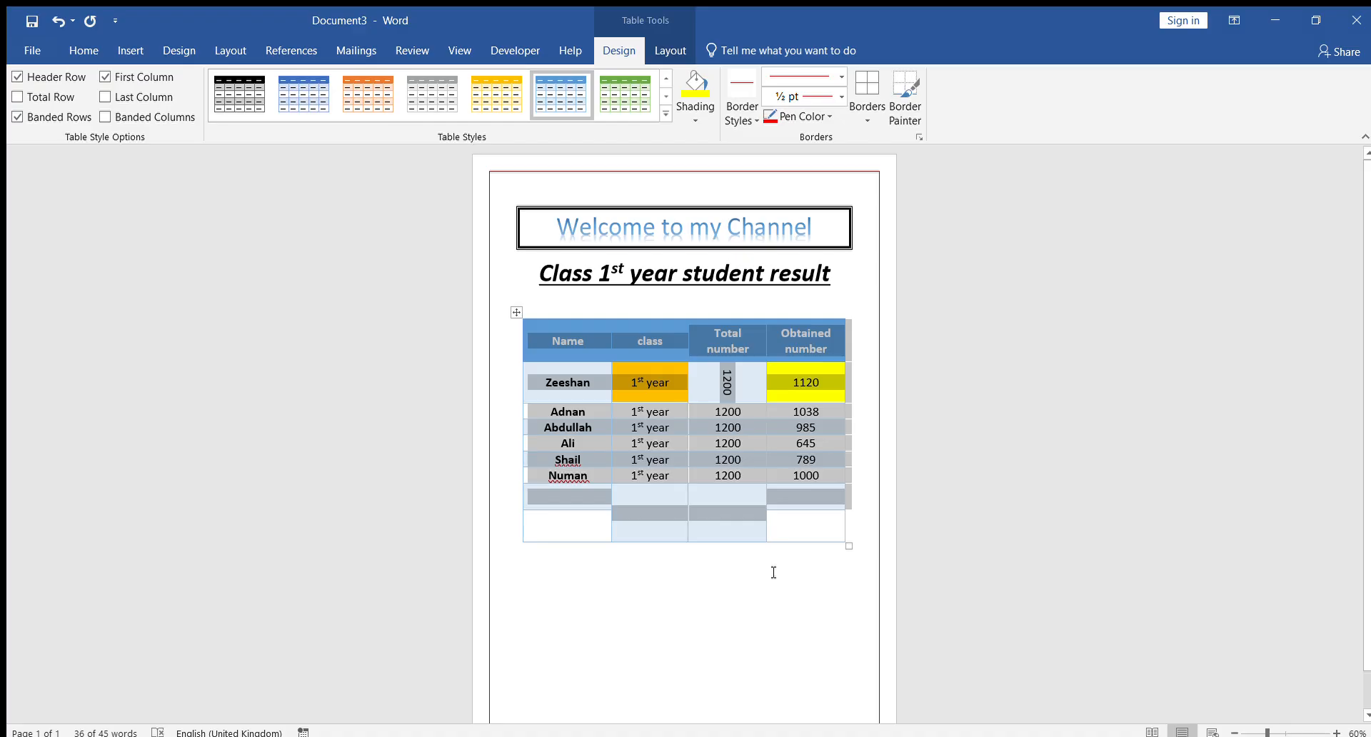
{"action": "left_click", "coordinate": [773, 572]}
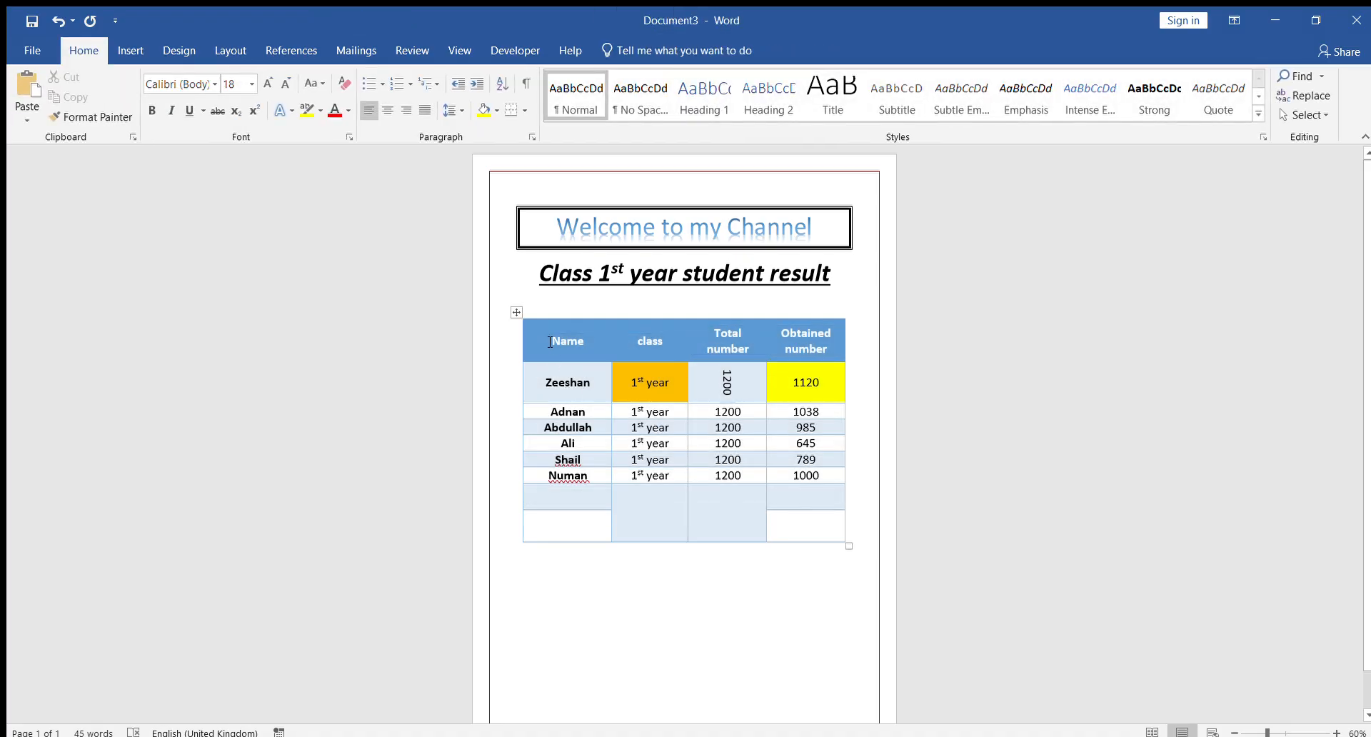
Step: Apply a single ½ pt red box border around the table from the header row through the first empty row
{"action": "left_click_drag", "start_coordinate": [548, 338], "coordinate": [795, 491]}
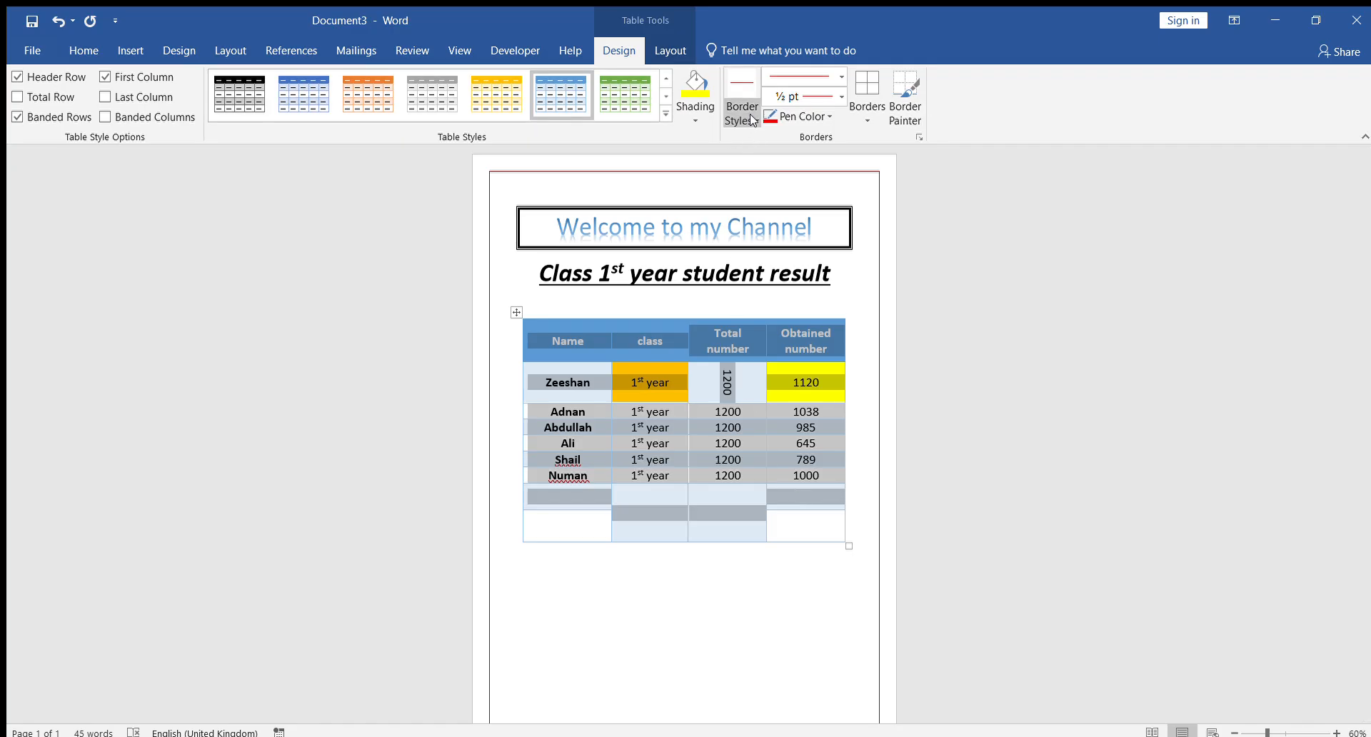
{"action": "left_click", "coordinate": [750, 115]}
{"action": "left_click", "coordinate": [822, 282]}
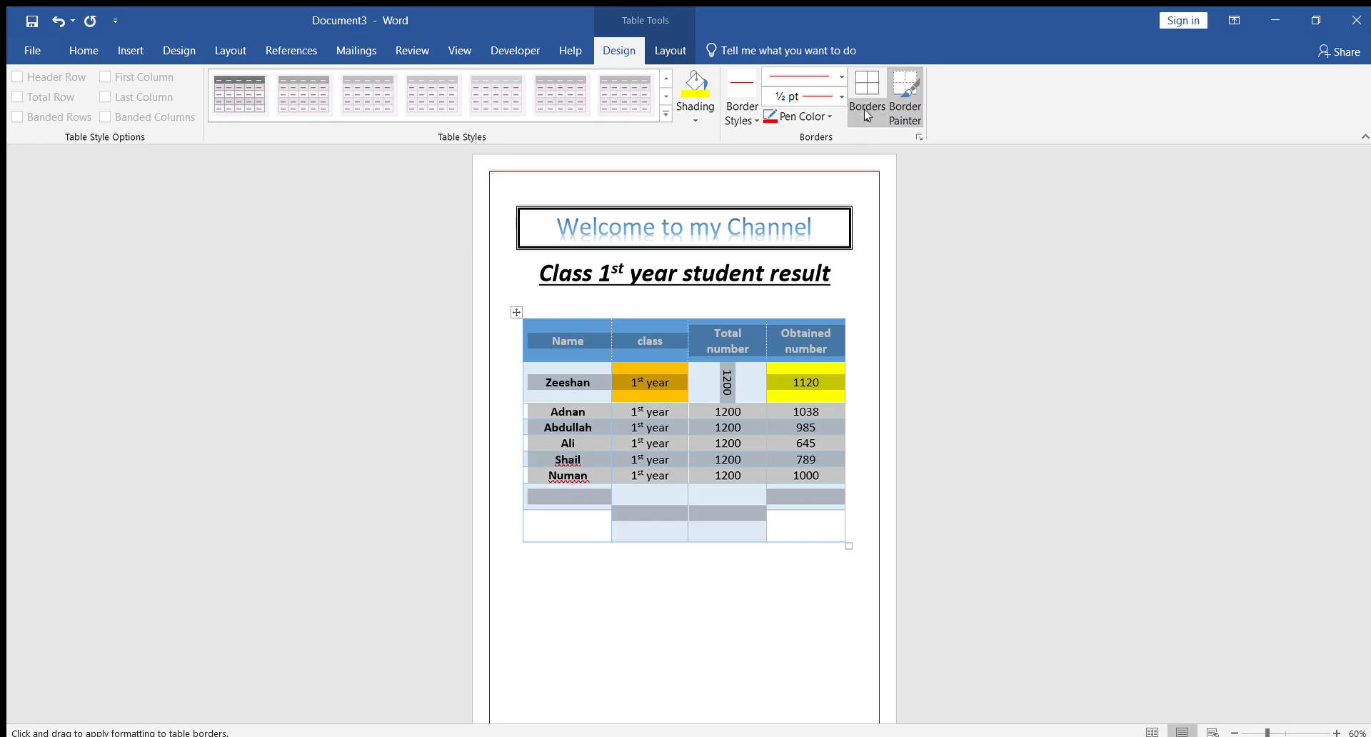
{"action": "left_click", "coordinate": [878, 431]}
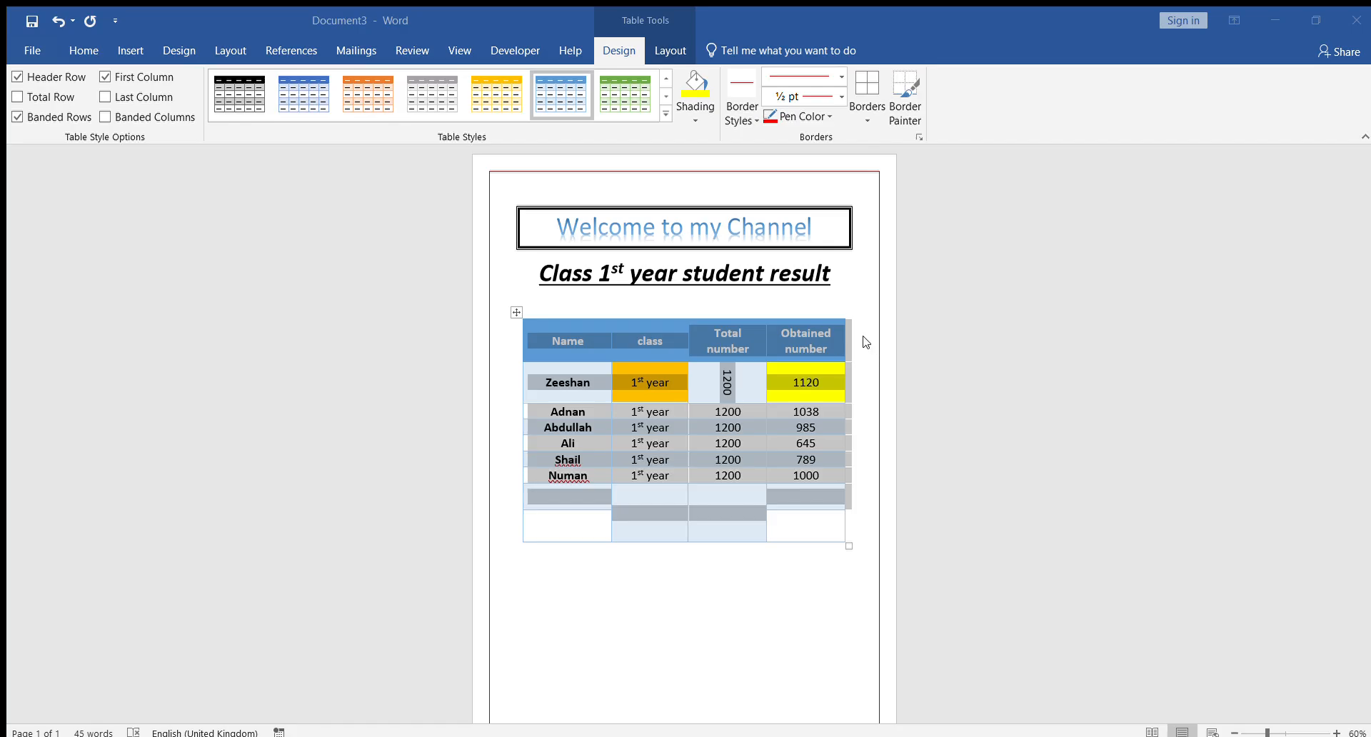
{"action": "left_click", "coordinate": [821, 522]}
{"action": "left_click", "coordinate": [748, 576]}
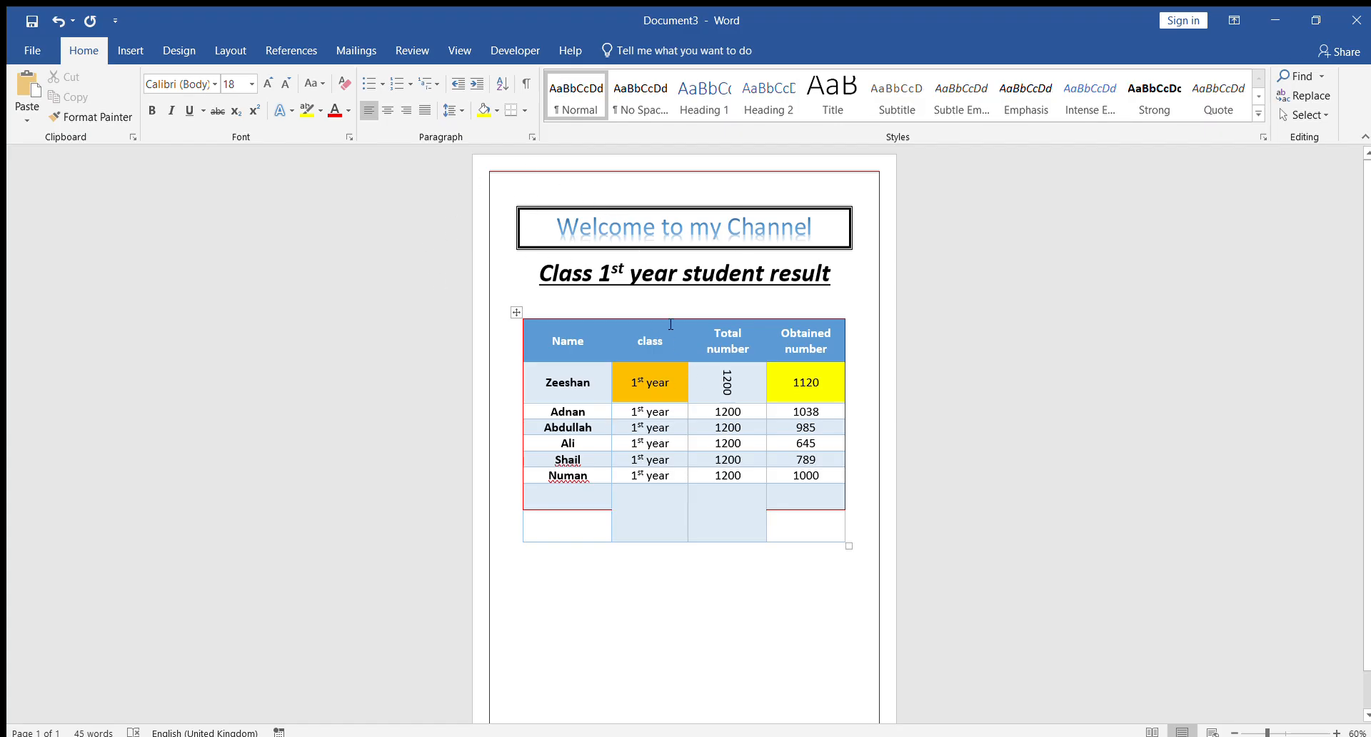
Step: Try inserting a column to the right of the Obtained number column and undo it
{"action": "left_click", "coordinate": [846, 278]}
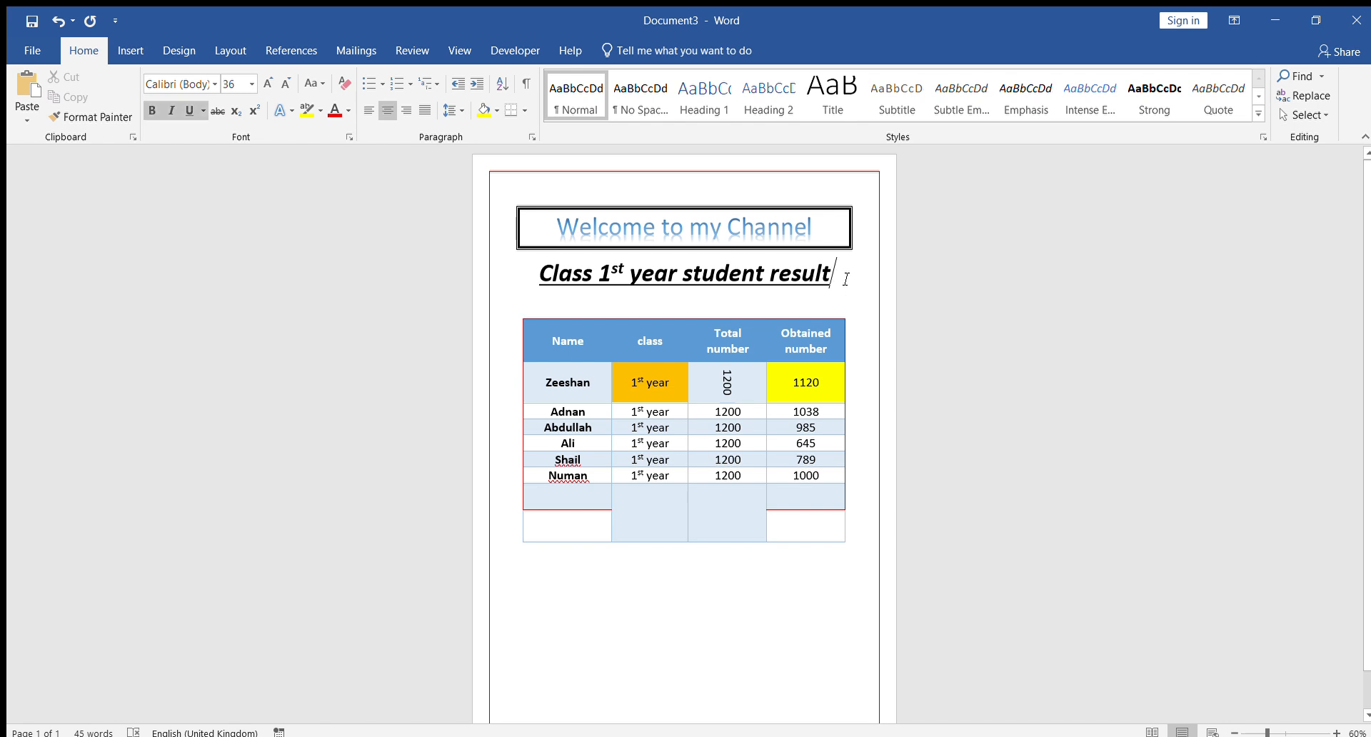
{"action": "key", "text": "Up"}
{"action": "key", "text": "Down"}
{"action": "key", "text": "Down"}
{"action": "key", "text": "Down"}
{"action": "key", "text": "Down"}
{"action": "key", "text": "Down"}
{"action": "key", "text": "Down"}
{"action": "key", "text": "Down"}
{"action": "key", "text": "Down"}
{"action": "key", "text": "Down"}
{"action": "key", "text": "Down"}
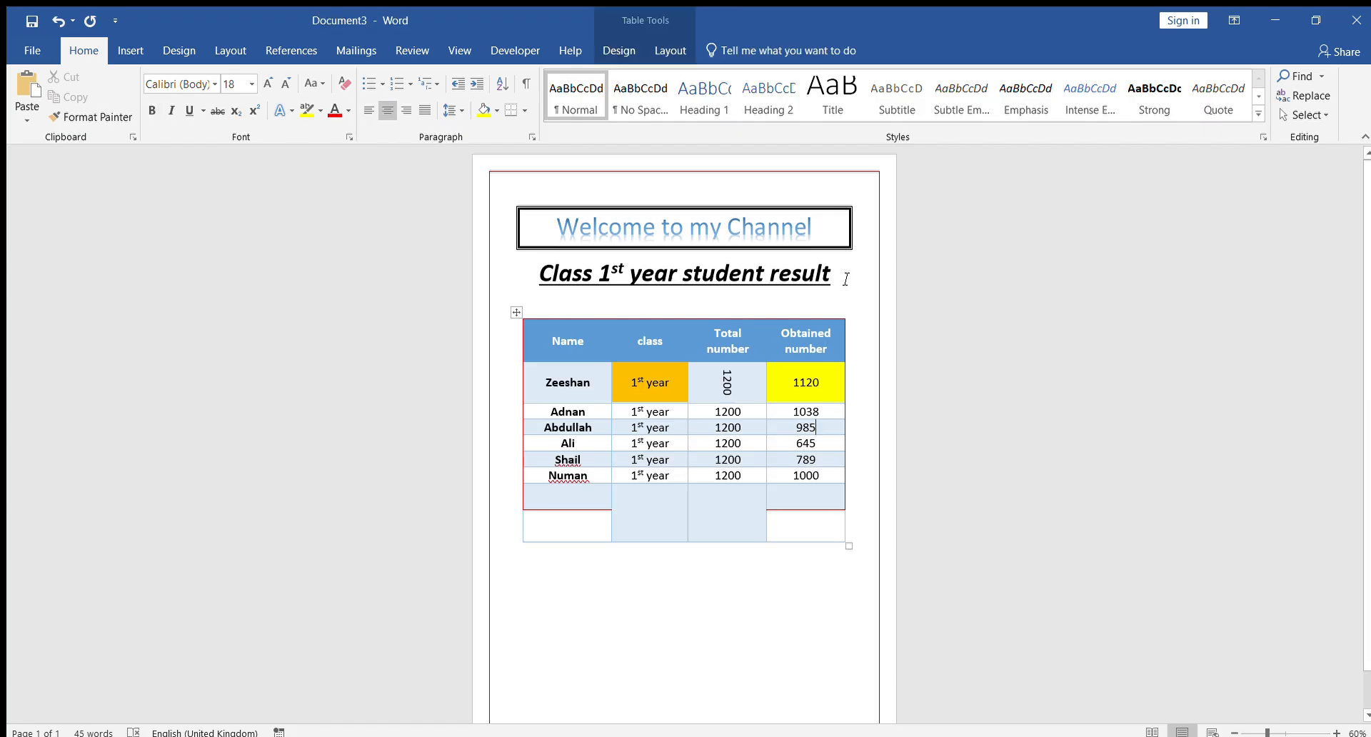
{"action": "left_click", "coordinate": [597, 39]}
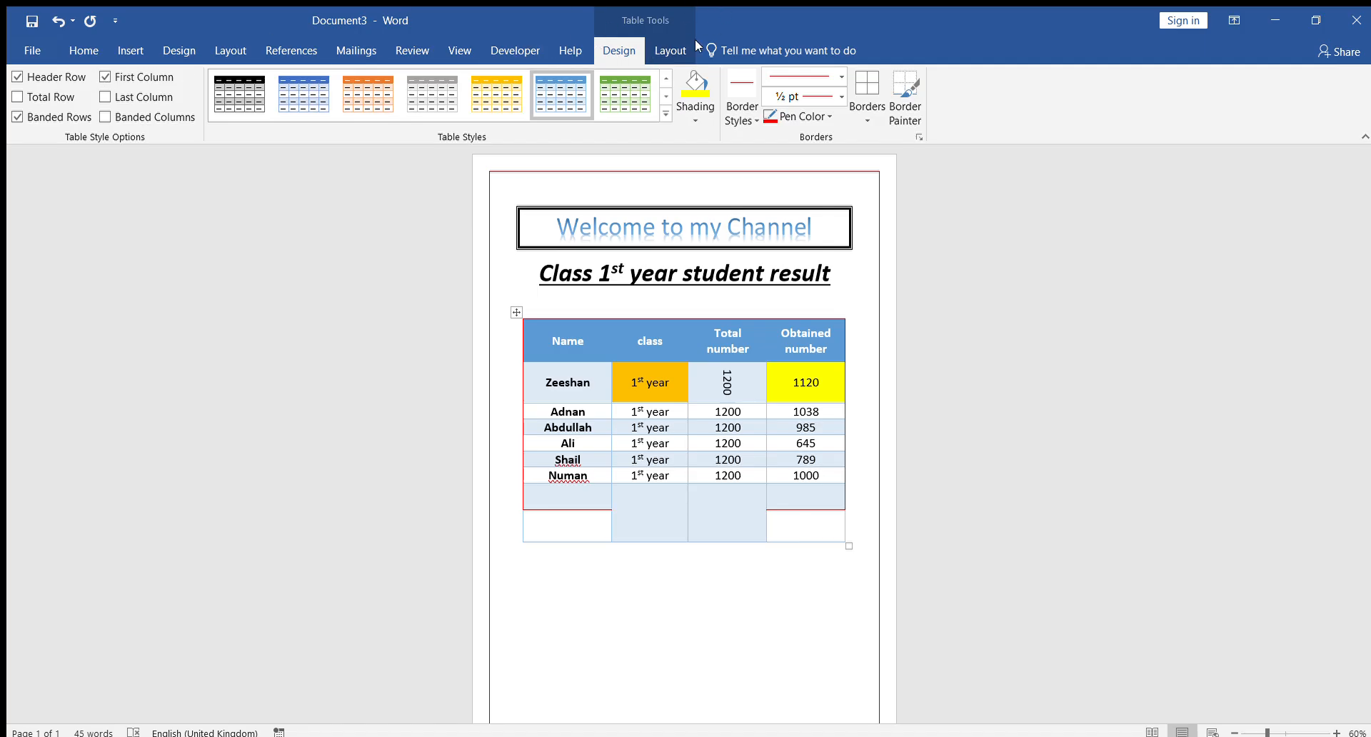
{"action": "left_click", "coordinate": [674, 44]}
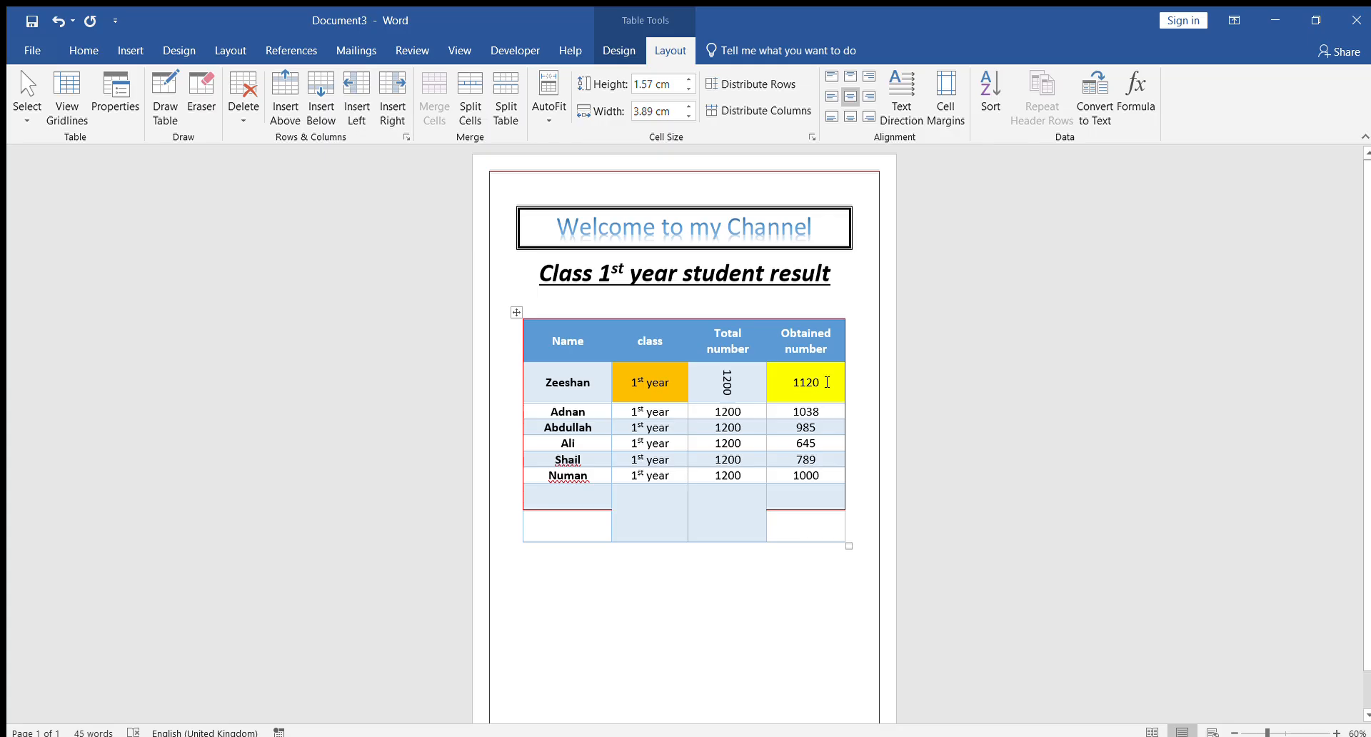
{"action": "left_click", "coordinate": [389, 97]}
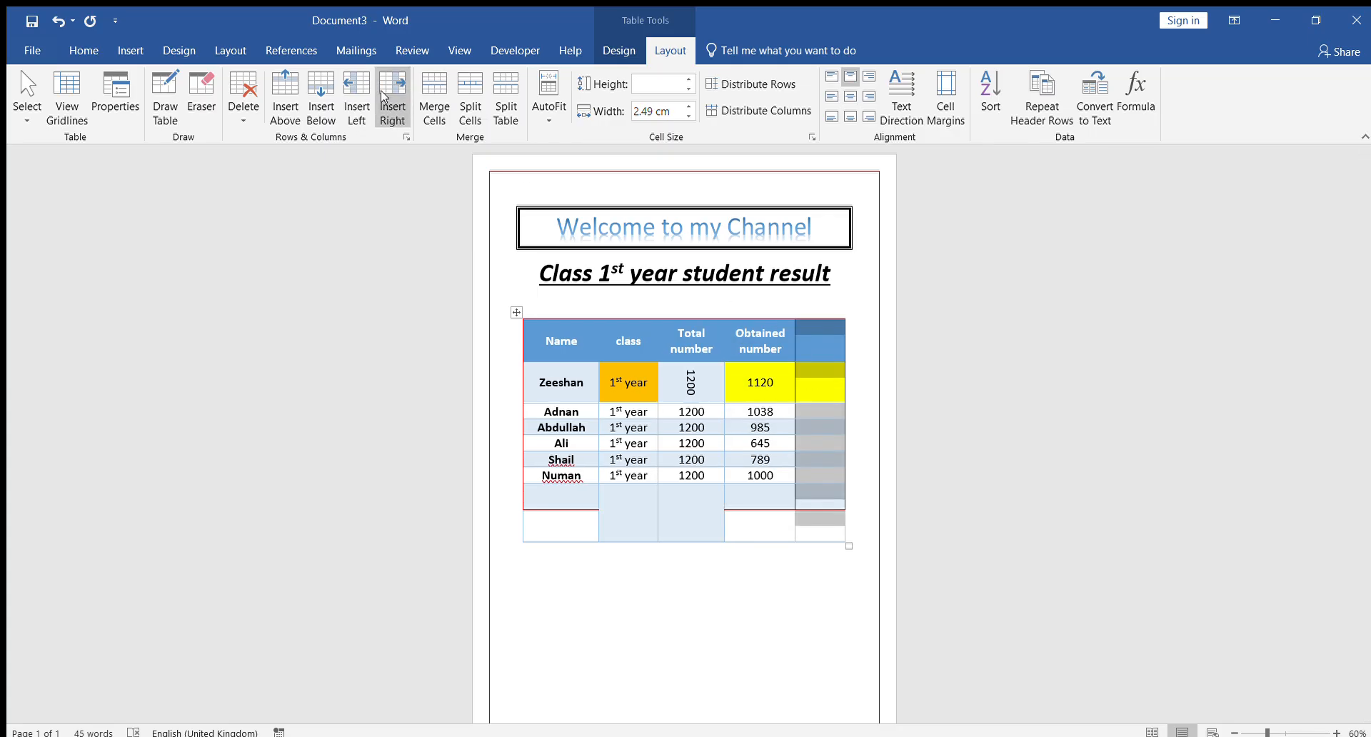
{"action": "key", "text": "ctrl+z"}
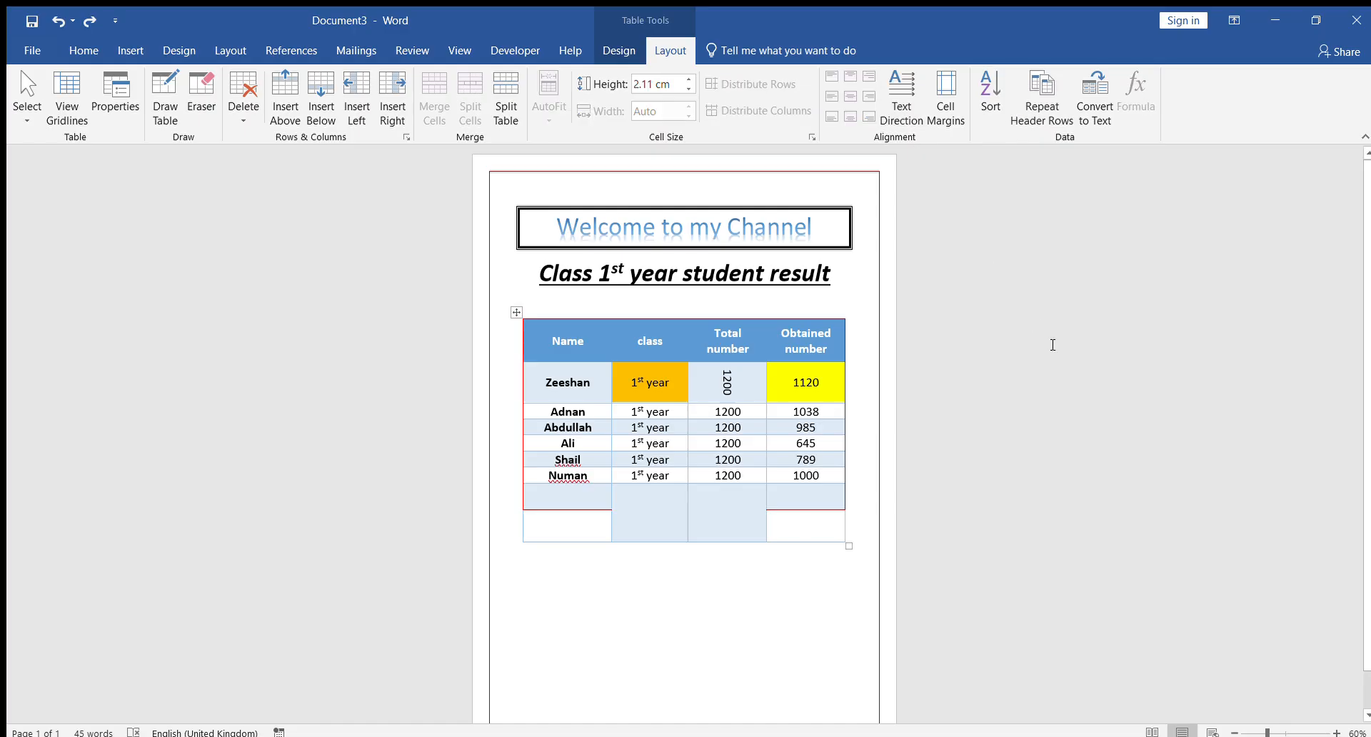
Step: Insert a page break below the result table and go to the new second page
{"action": "scroll", "coordinate": [1365, 270], "scroll_direction": "down", "scroll_amount": 1}
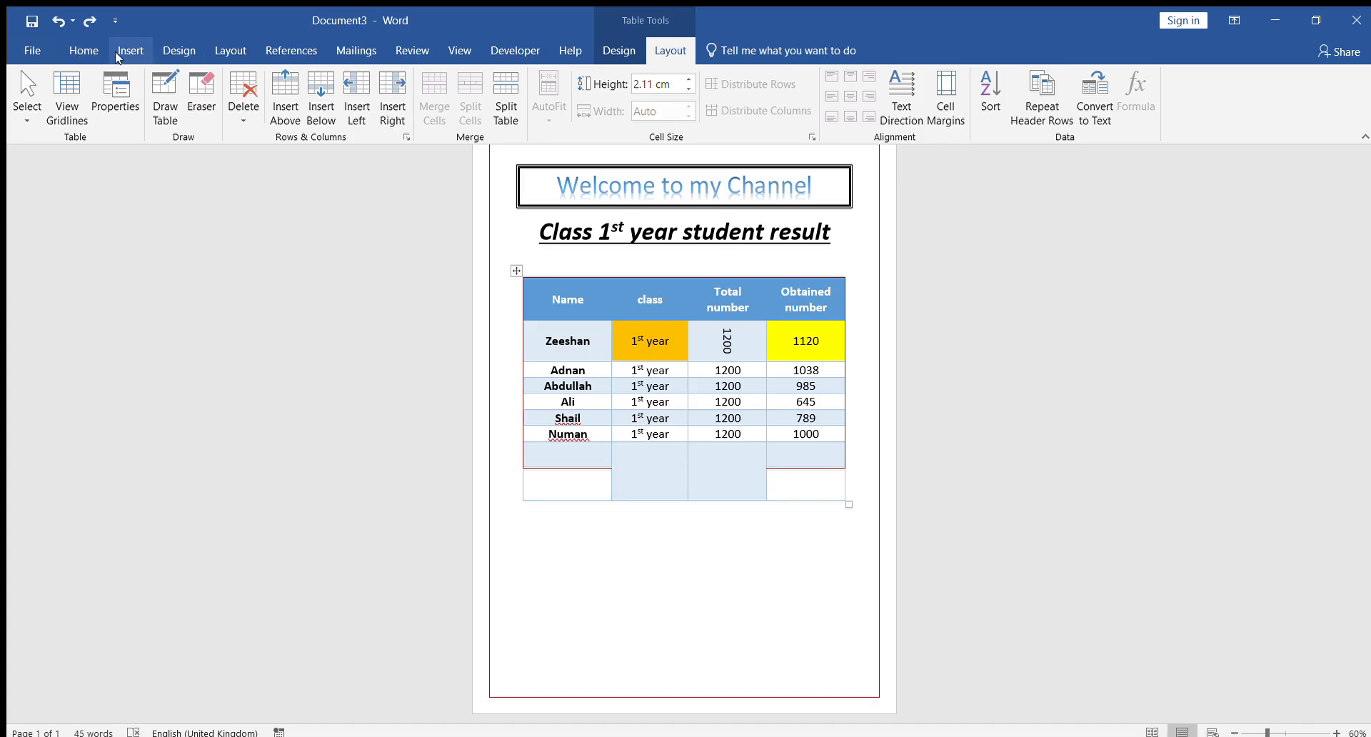
{"action": "left_click", "coordinate": [72, 48]}
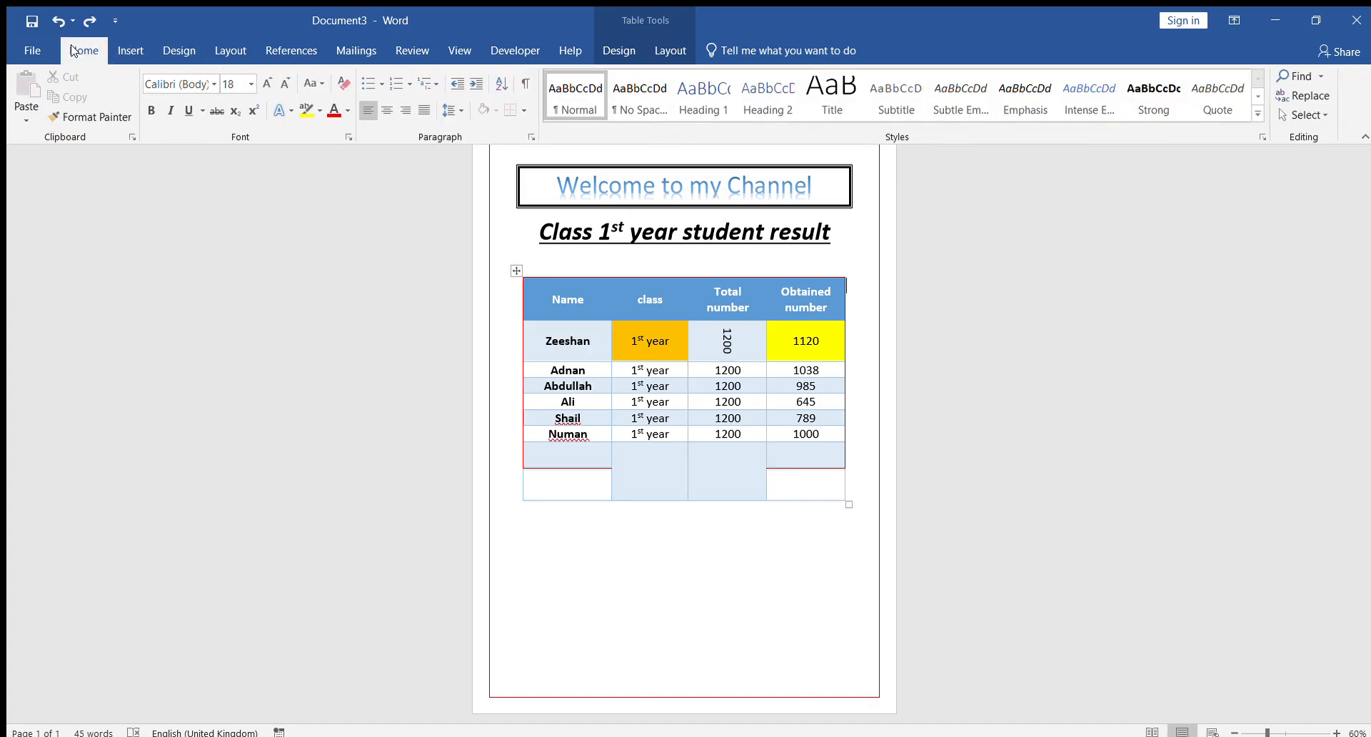
{"action": "left_click", "coordinate": [127, 50]}
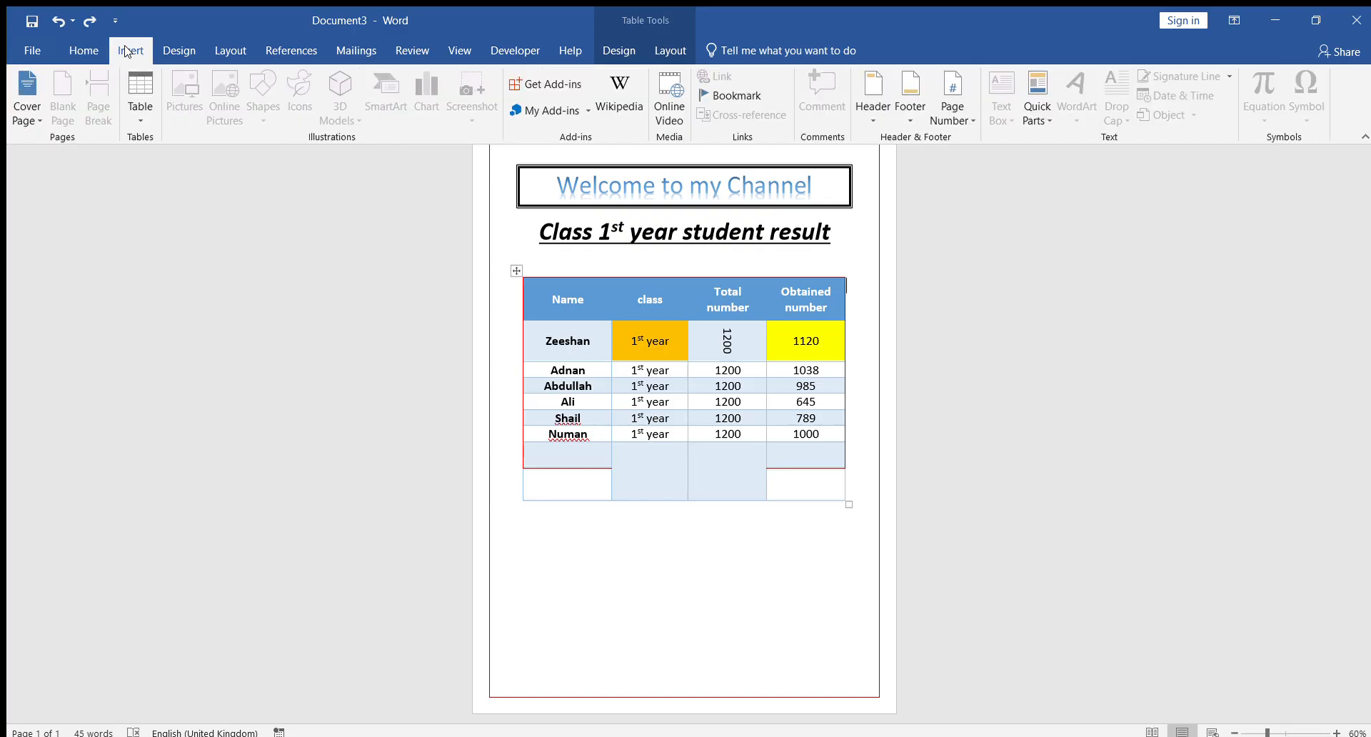
{"action": "left_click", "coordinate": [736, 523]}
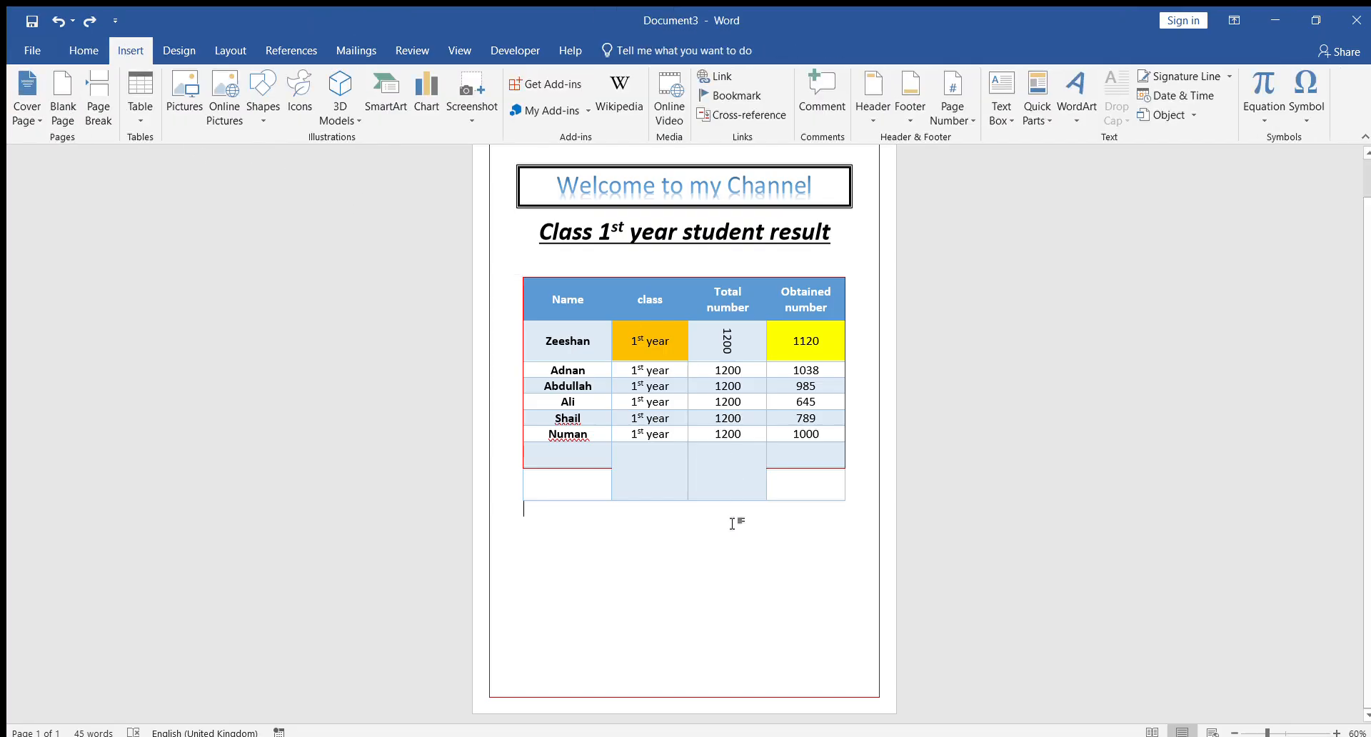
{"action": "left_click", "coordinate": [99, 111]}
{"action": "left_click_drag", "start_coordinate": [1361, 354], "coordinate": [1364, 569]}
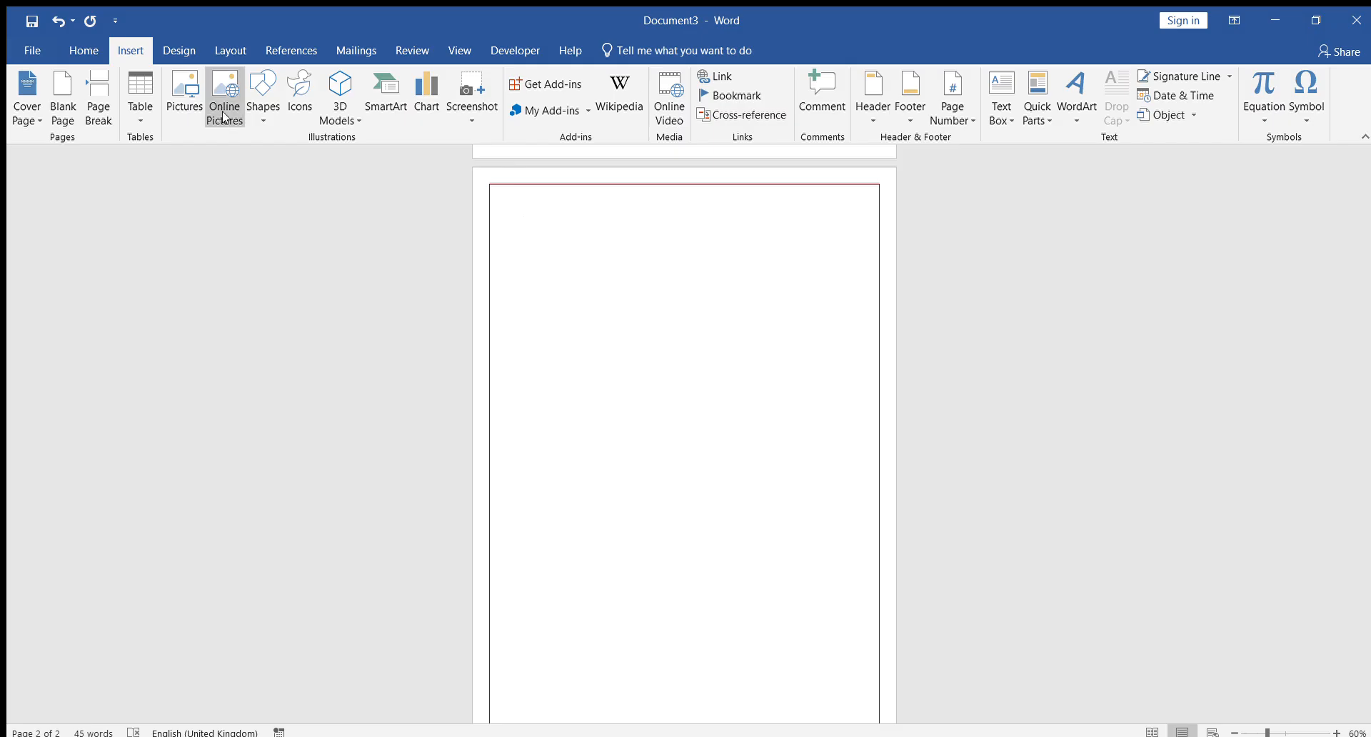
Step: Add the header text "Computer with" followed by the vlog channel's name and return to the document body
{"action": "left_click", "coordinate": [866, 103]}
{"action": "left_click", "coordinate": [598, 250]}
{"action": "double_click", "coordinate": [526, 212]}
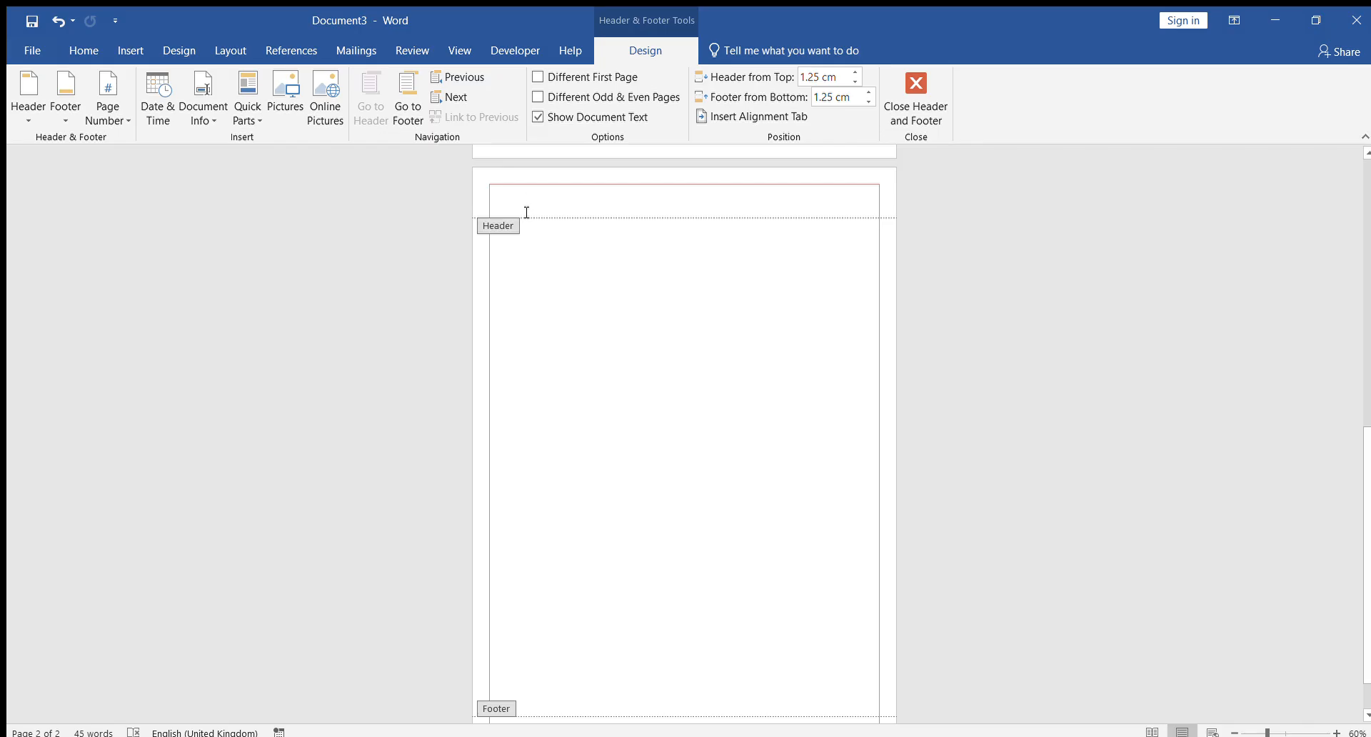
{"action": "type", "text": "Comp8"}
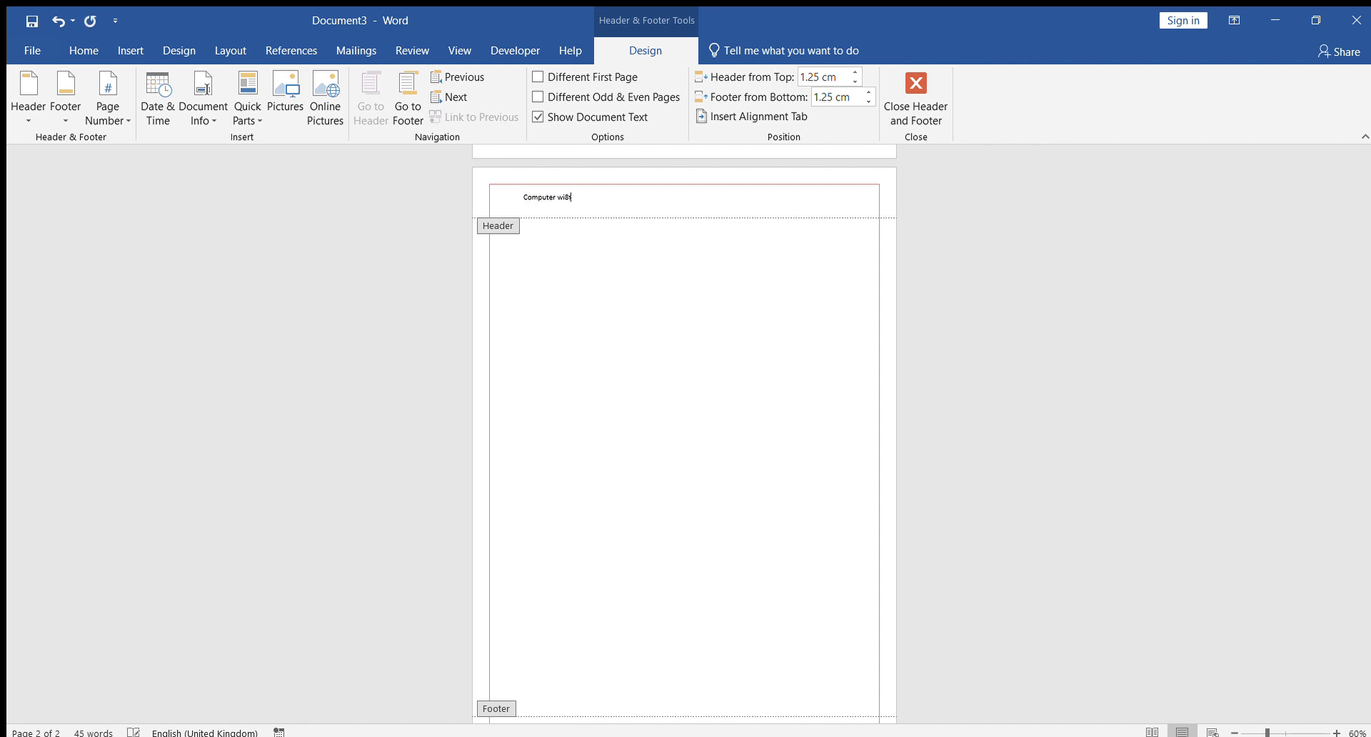
{"action": "type", "text": "chand ali vlogs"}
{"action": "double_click", "coordinate": [591, 273]}
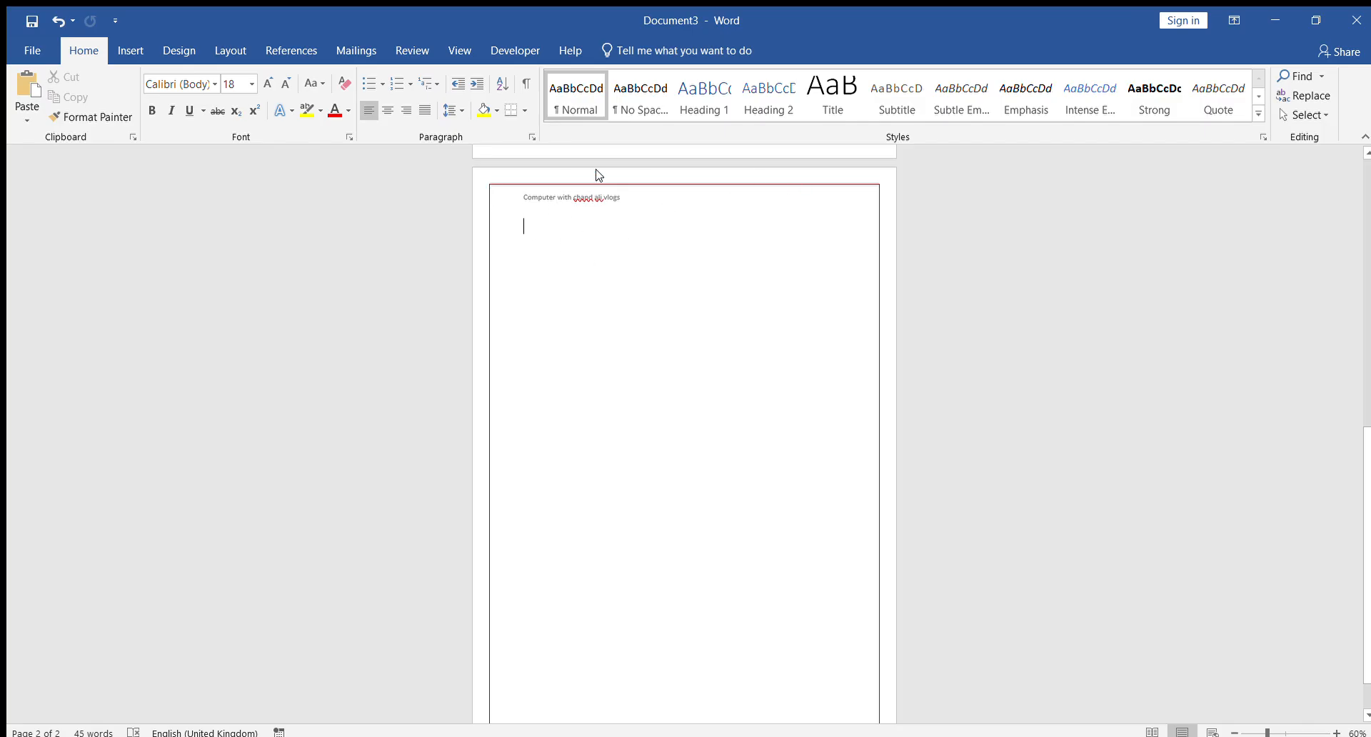
Step: Add the footer text "Page 2" on the second page and return to the document body
{"action": "left_click", "coordinate": [115, 50]}
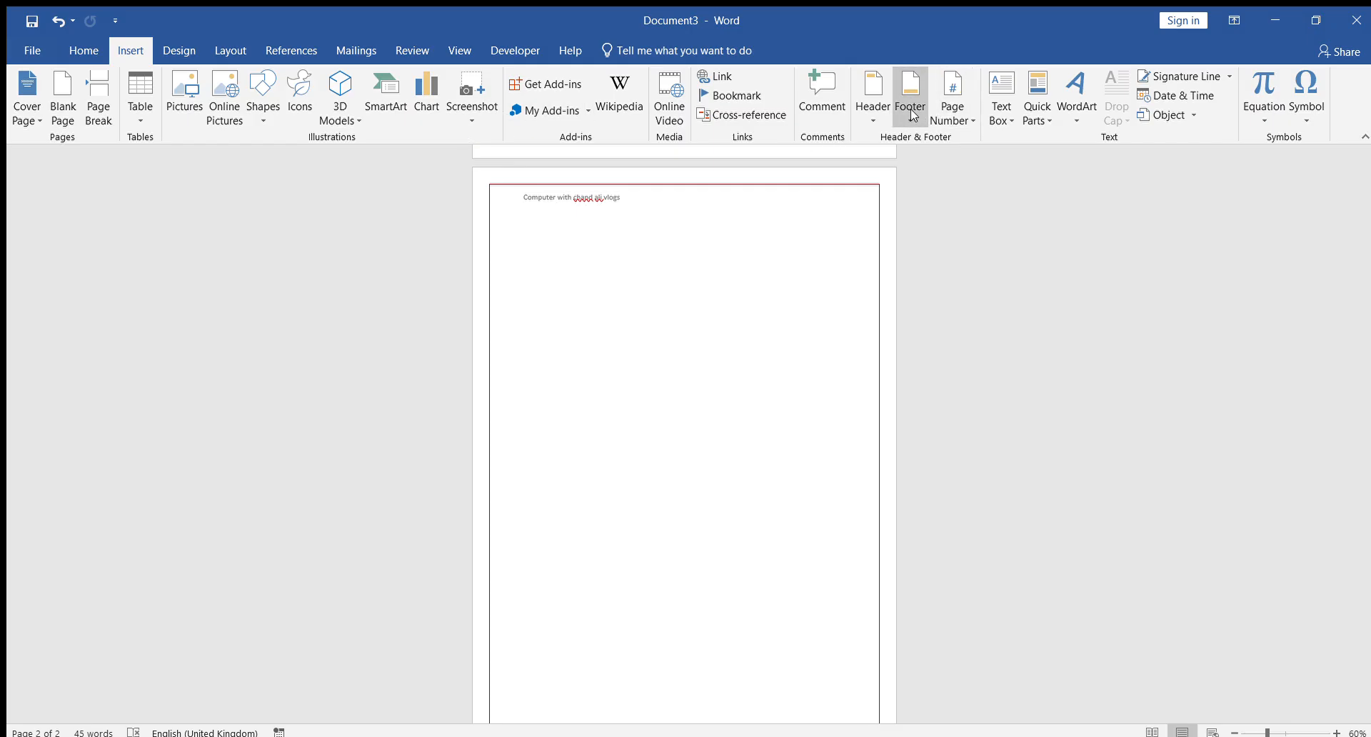
{"action": "scroll", "coordinate": [1342, 368], "scroll_direction": "down", "scroll_amount": 1}
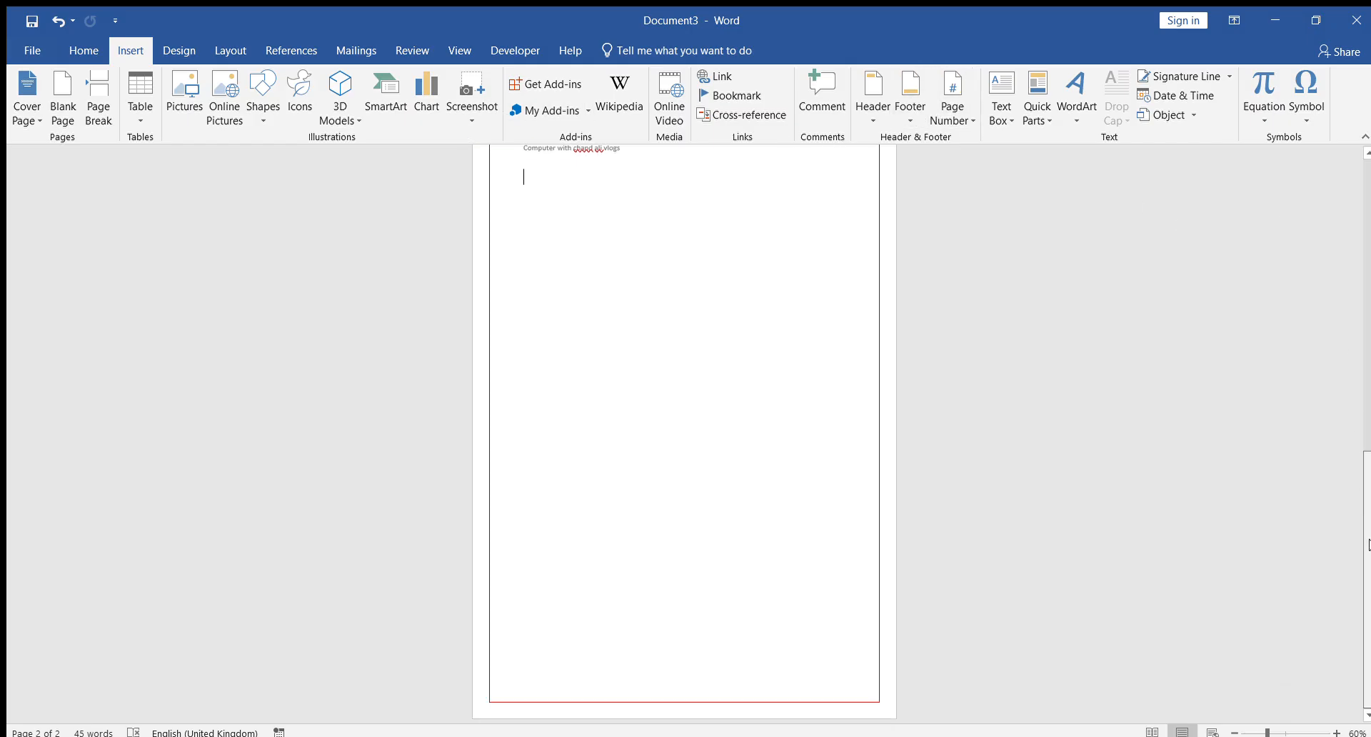
{"action": "double_click", "coordinate": [785, 676]}
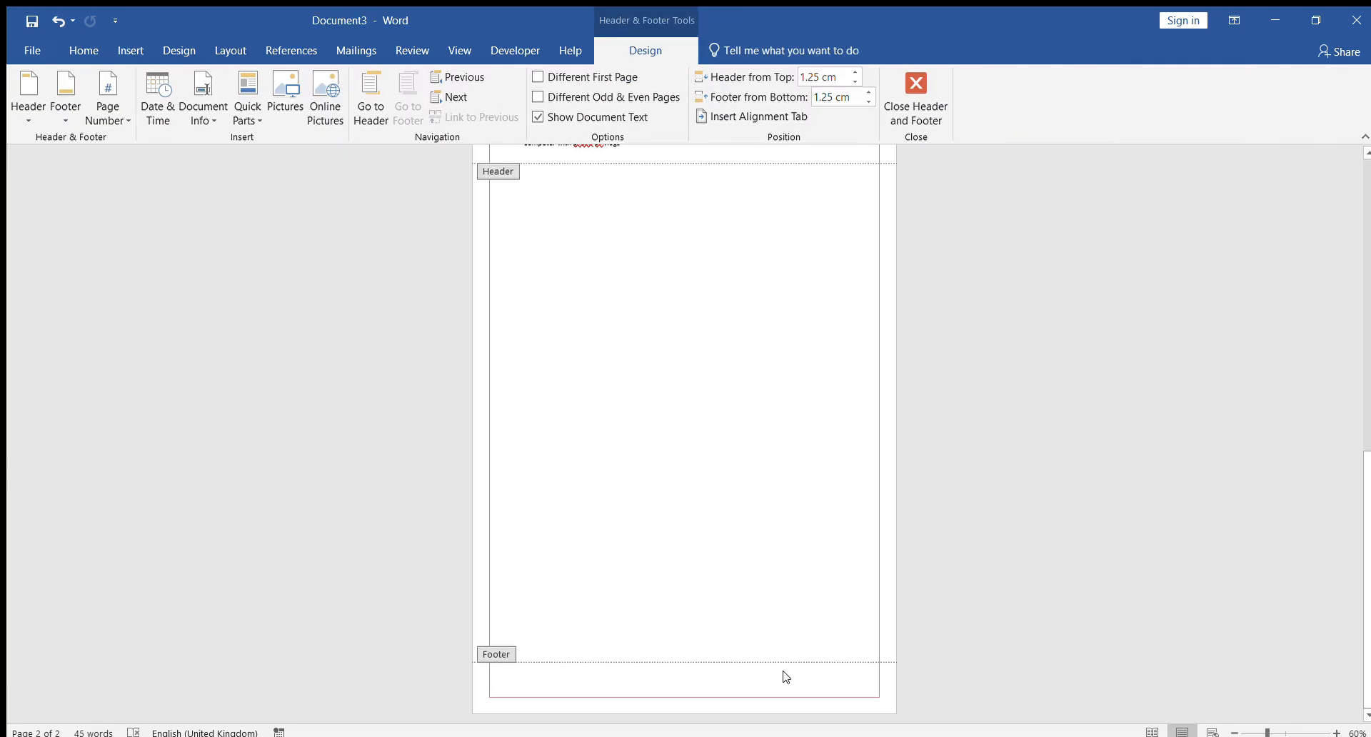
{"action": "type", "text": "Page 2"}
{"action": "double_click", "coordinate": [804, 569]}
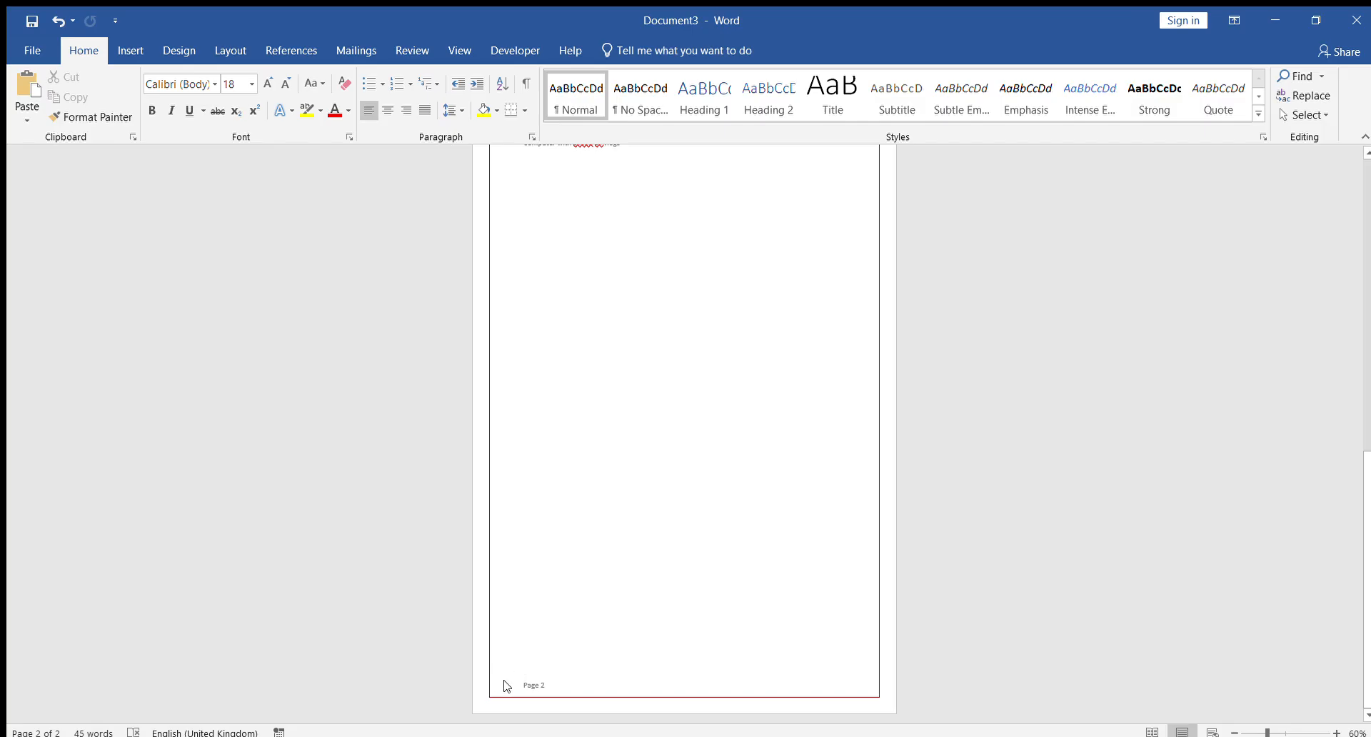
{"action": "scroll", "coordinate": [569, 675], "scroll_direction": "up", "scroll_amount": 8, "text": "ctrl"}
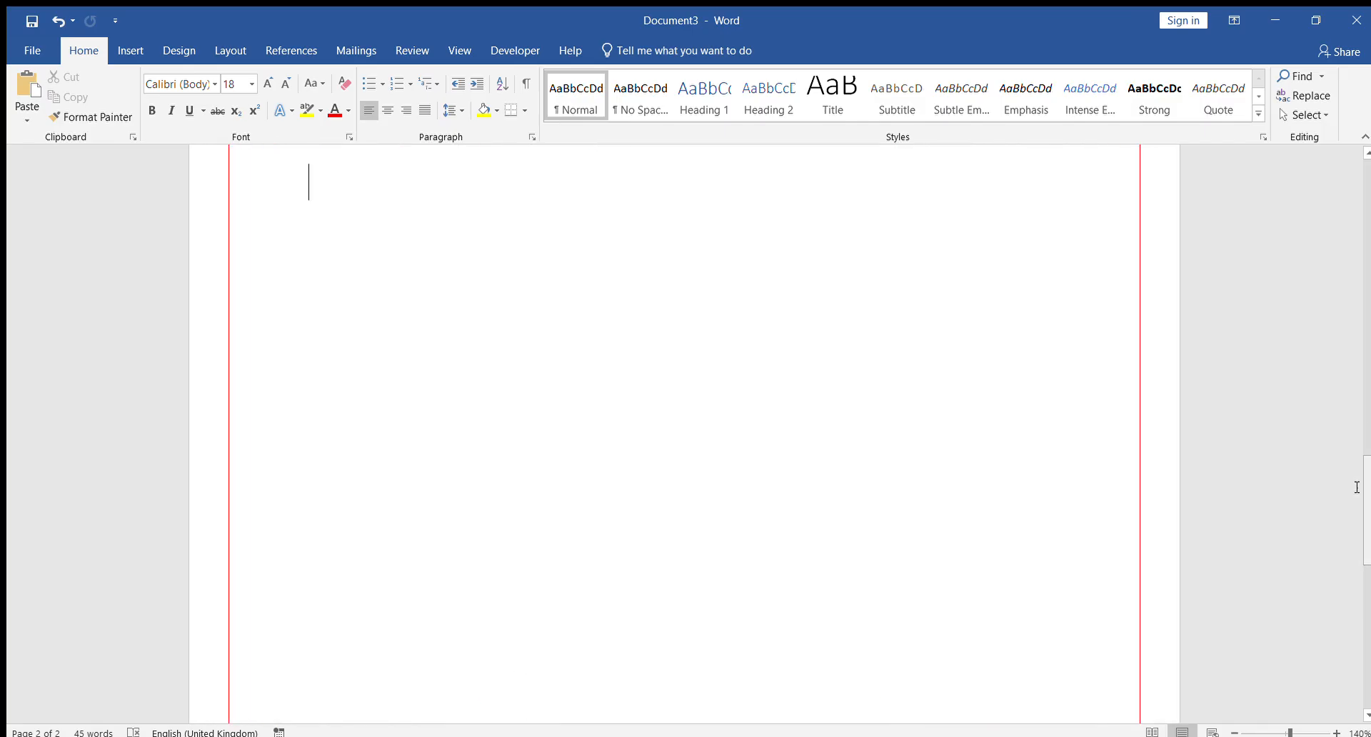
{"action": "left_click_drag", "start_coordinate": [1369, 525], "coordinate": [1369, 624]}
{"action": "scroll", "coordinate": [940, 587], "scroll_direction": "down", "scroll_amount": 7, "text": "ctrl"}
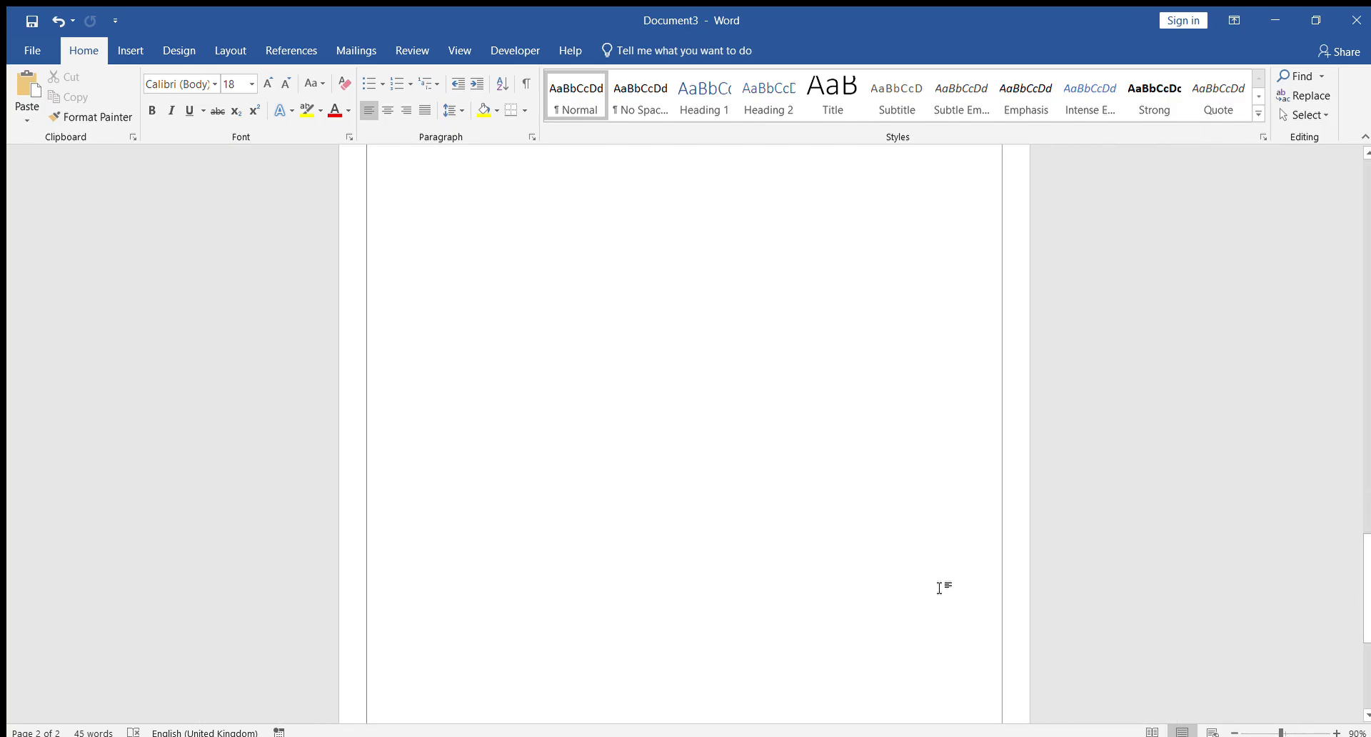
{"action": "scroll", "coordinate": [940, 587], "scroll_direction": "down", "scroll_amount": 1, "text": "ctrl"}
{"action": "left_click_drag", "start_coordinate": [1365, 582], "coordinate": [1365, 581]}
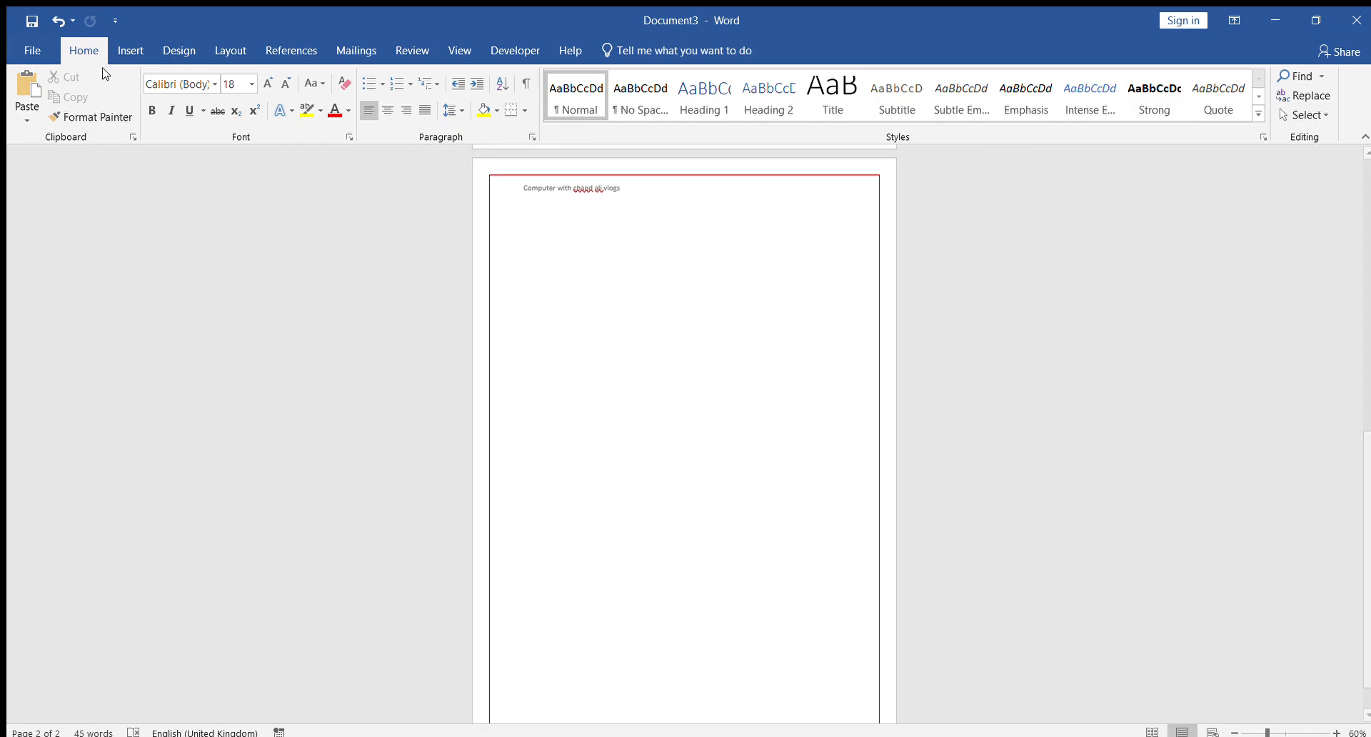
Step: Enter the line "Computer with" followed by the vlog channel's name in the body of the second page
{"action": "left_click", "coordinate": [127, 48]}
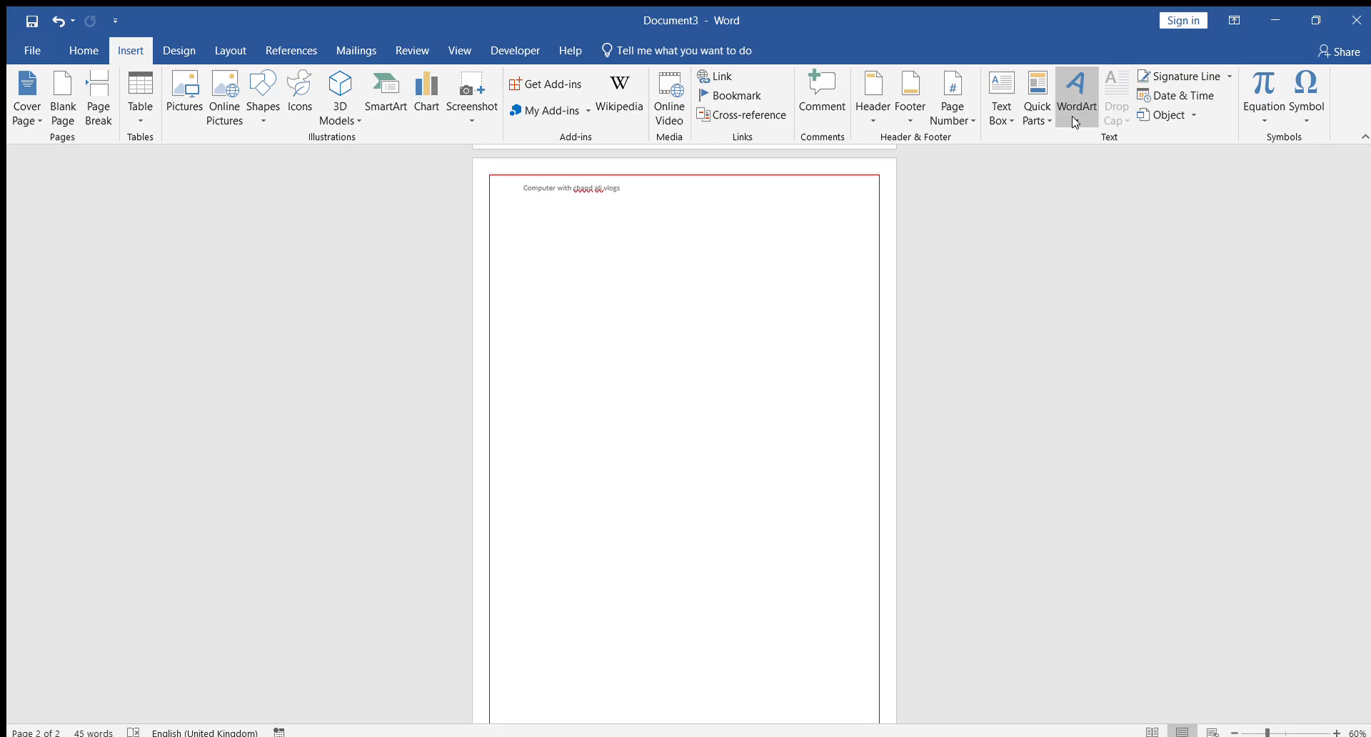
{"action": "type", "text": "Computer w"}
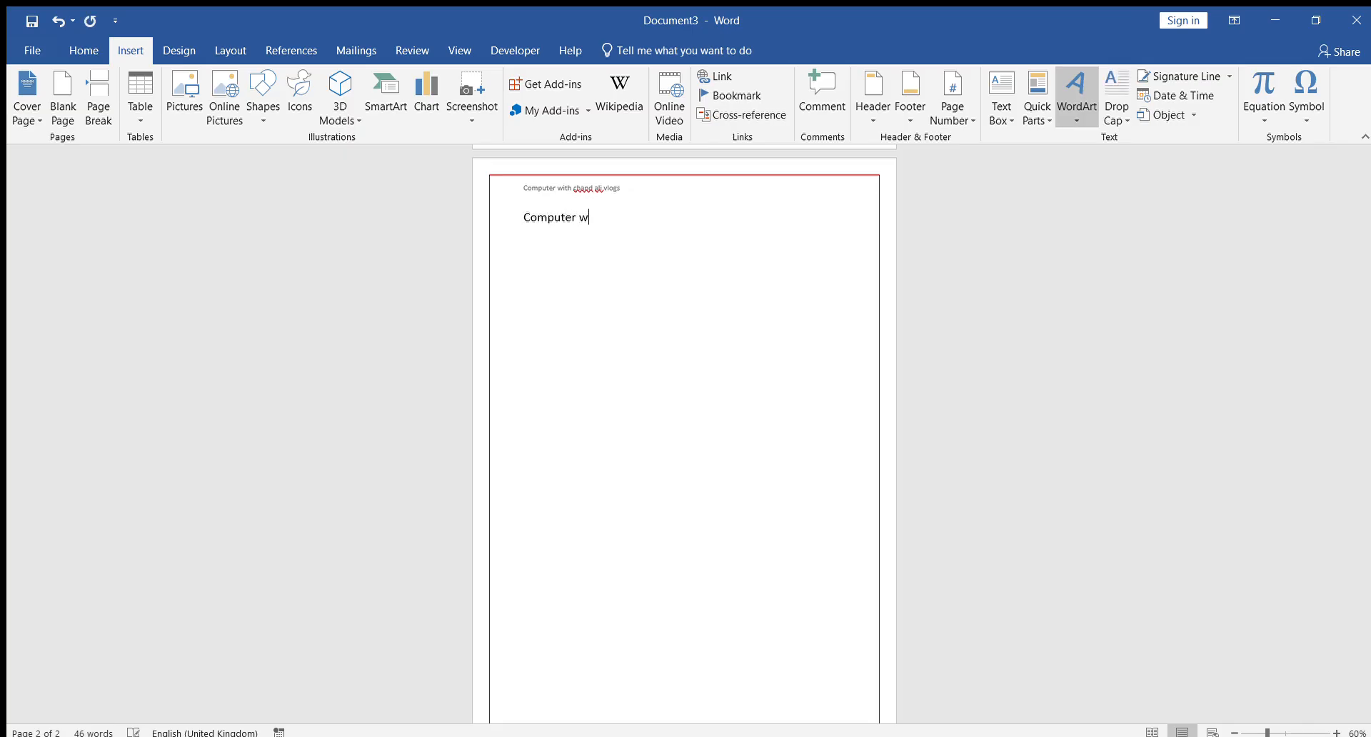
{"action": "type", "text": "ithCahnd"}
{"action": "key", "text": "BackSpace"}
{"action": "key", "text": "BackSpace"}
{"action": "key", "text": "BackSpace"}
{"action": "key", "text": "BackSpace"}
{"action": "type", "text": "hand Ali vlogs"}
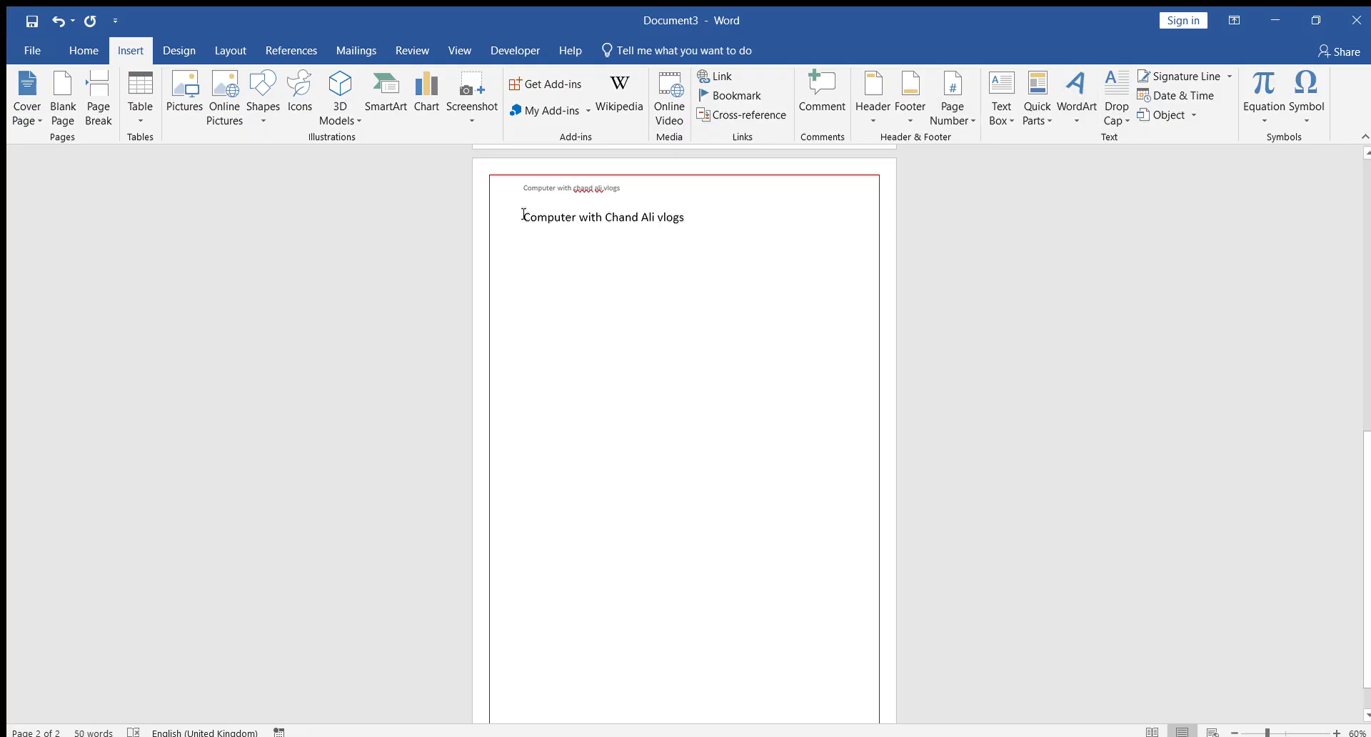
Step: Convert the body line with the channel name into light blue shadowed WordArt
{"action": "triple_click", "coordinate": [626, 223]}
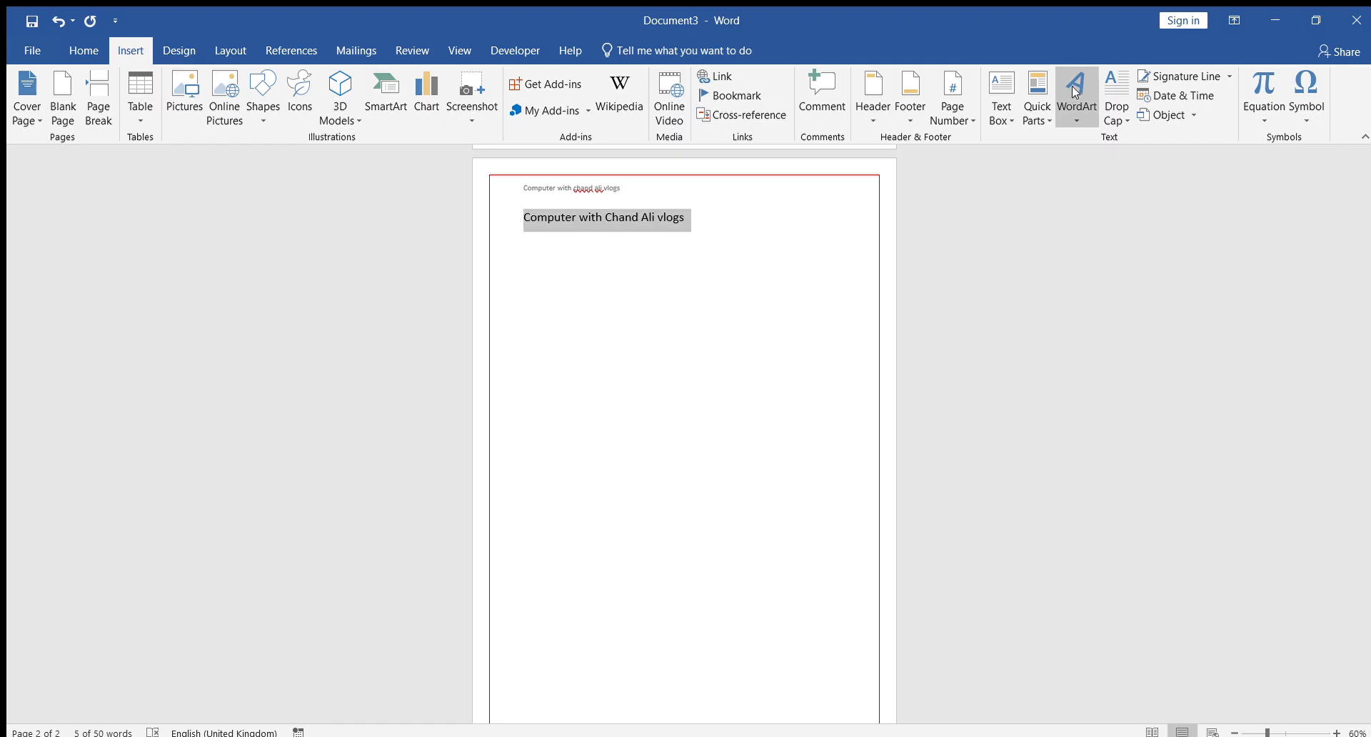
{"action": "left_click", "coordinate": [1075, 109]}
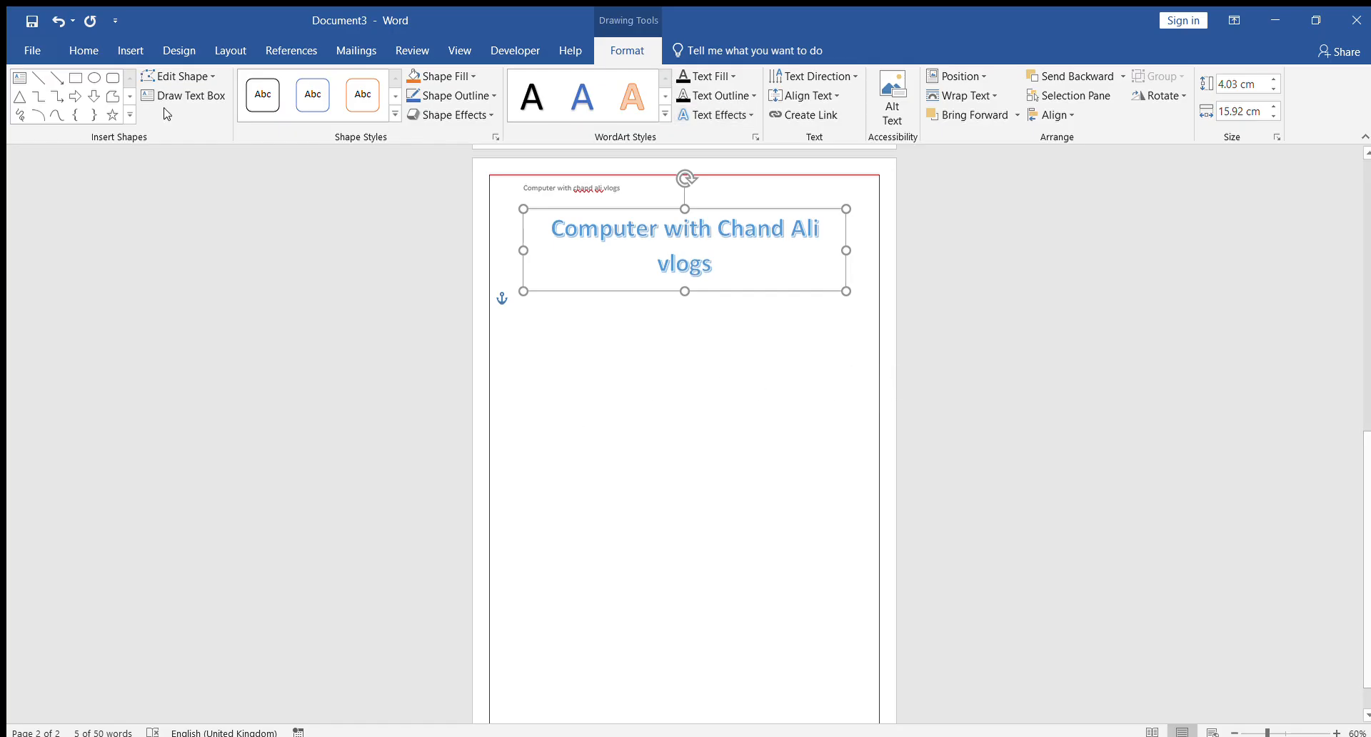
{"action": "left_click", "coordinate": [74, 51]}
Step: Insert a second WordArt copy of the channel title in the black shadowed style and deselect it
{"action": "left_click", "coordinate": [125, 52]}
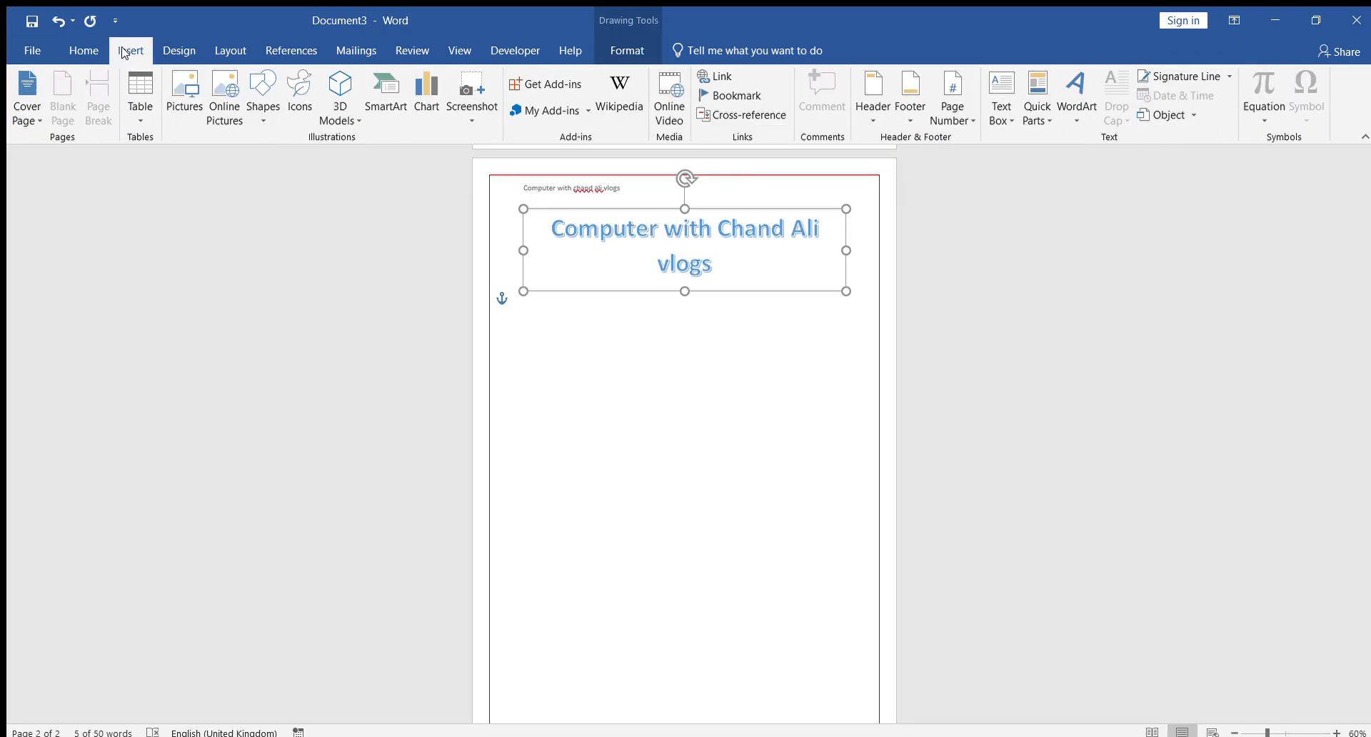
{"action": "left_click", "coordinate": [1074, 123]}
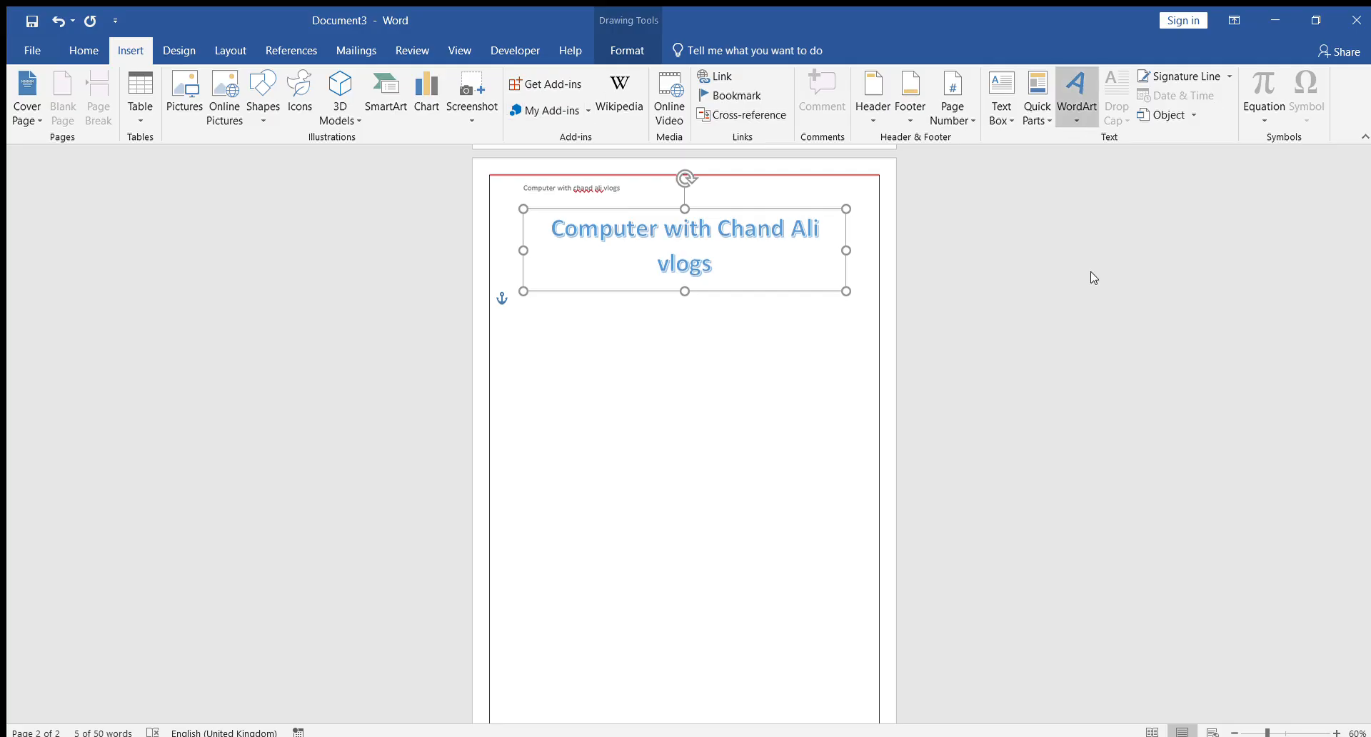
{"action": "left_click", "coordinate": [1115, 267]}
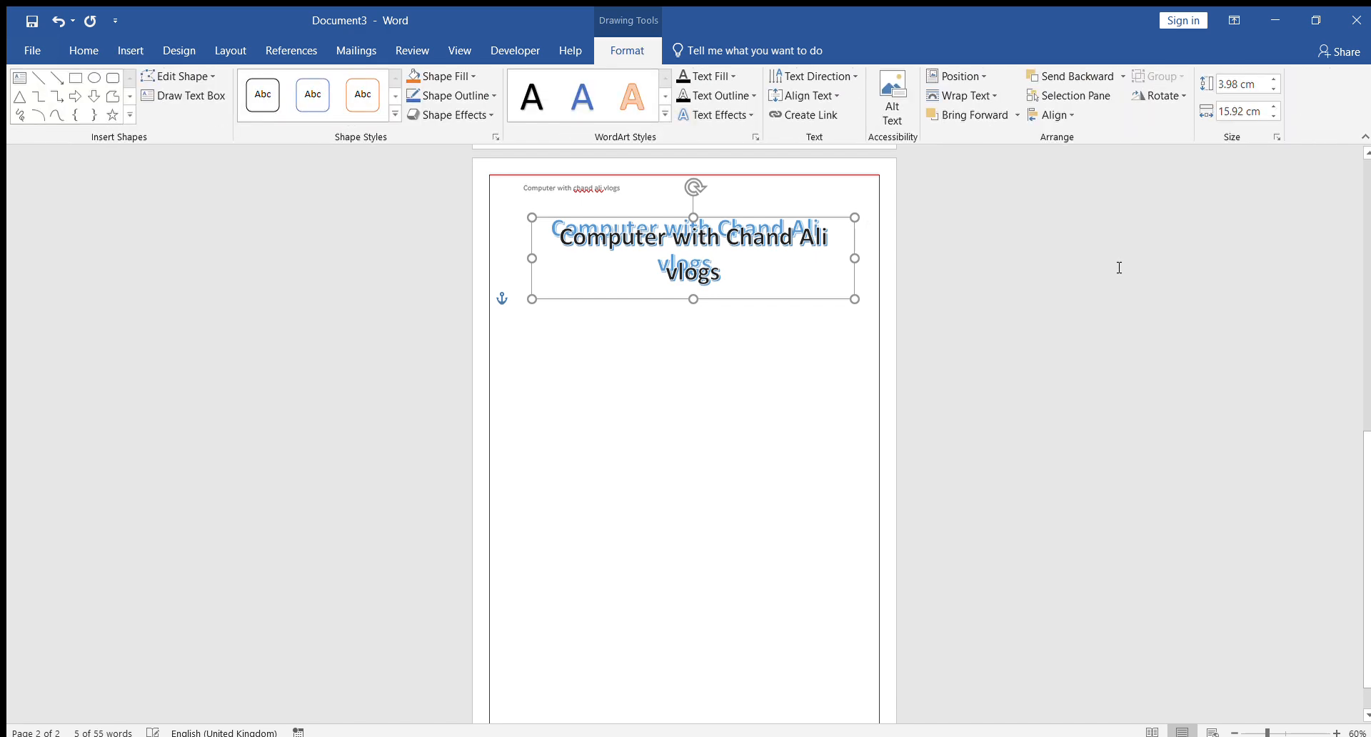
{"action": "left_click", "coordinate": [792, 422]}
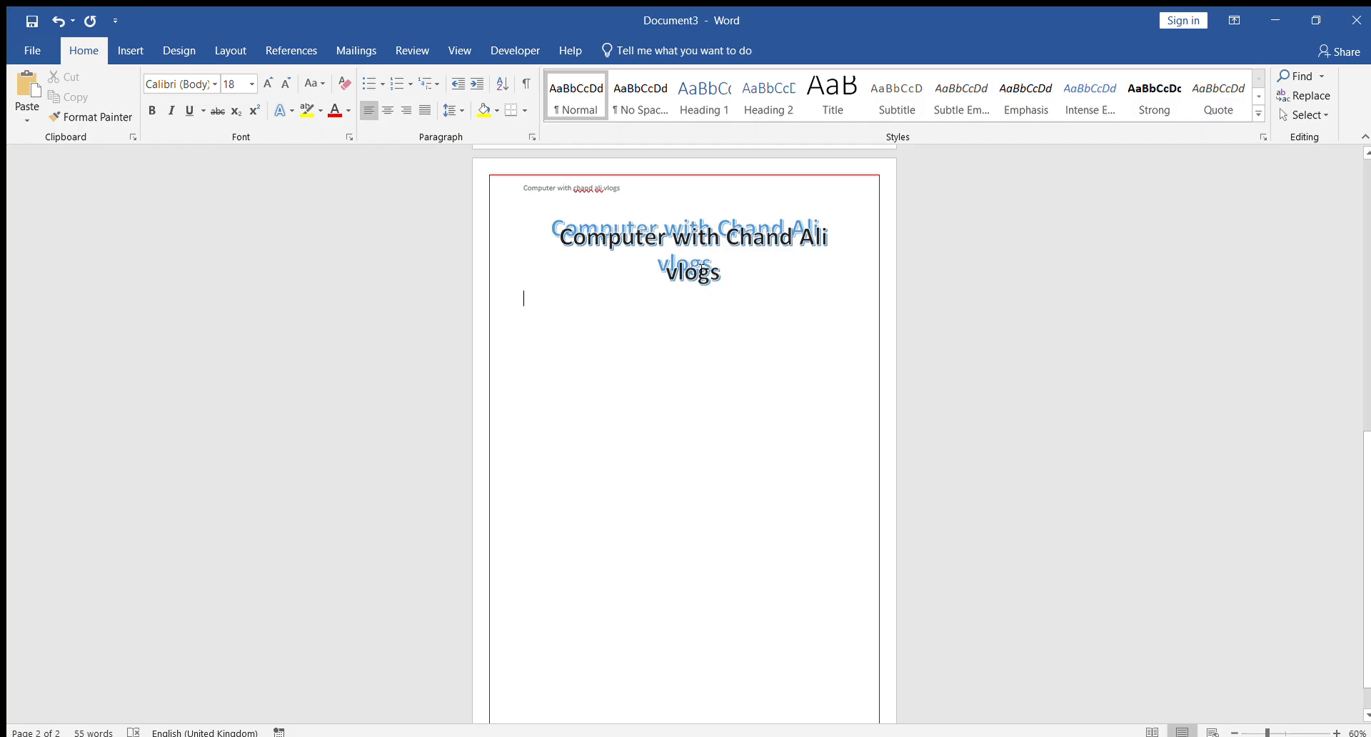
{"action": "left_click", "coordinate": [693, 262]}
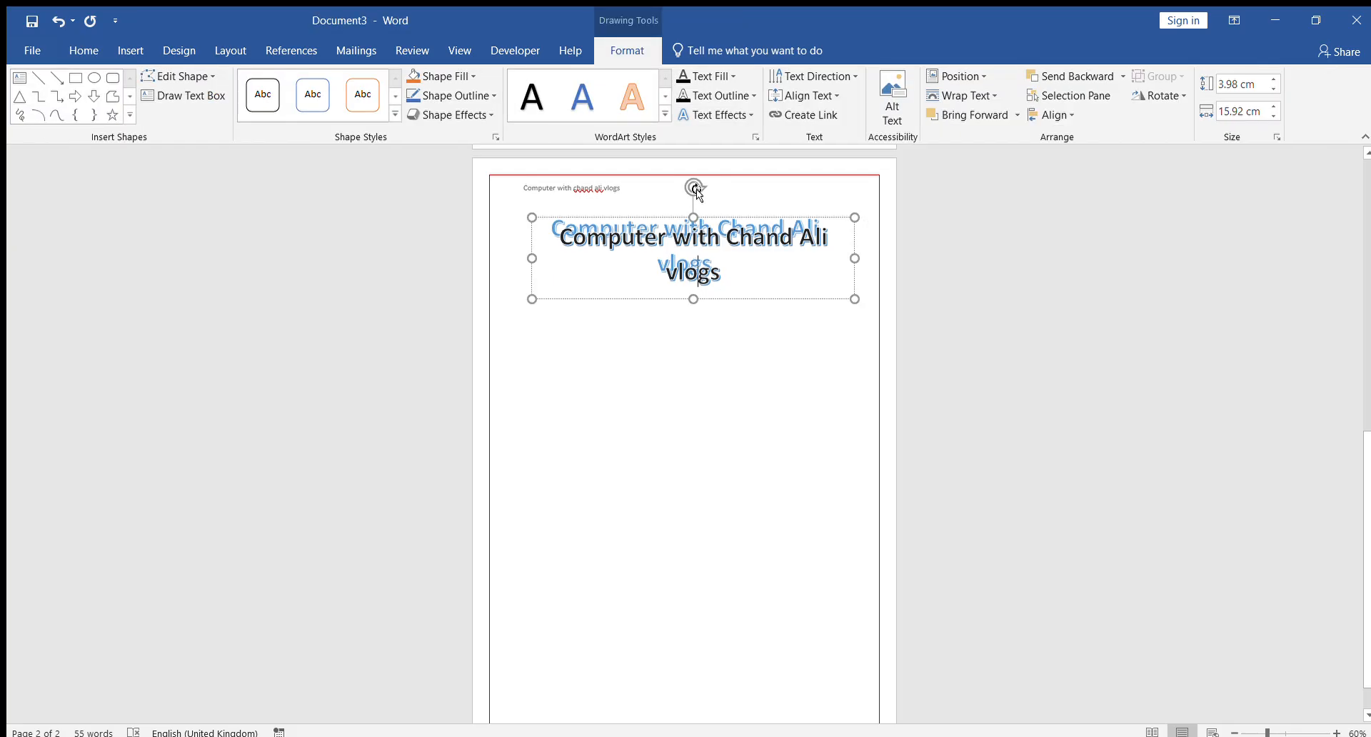
{"action": "left_click", "coordinate": [675, 329]}
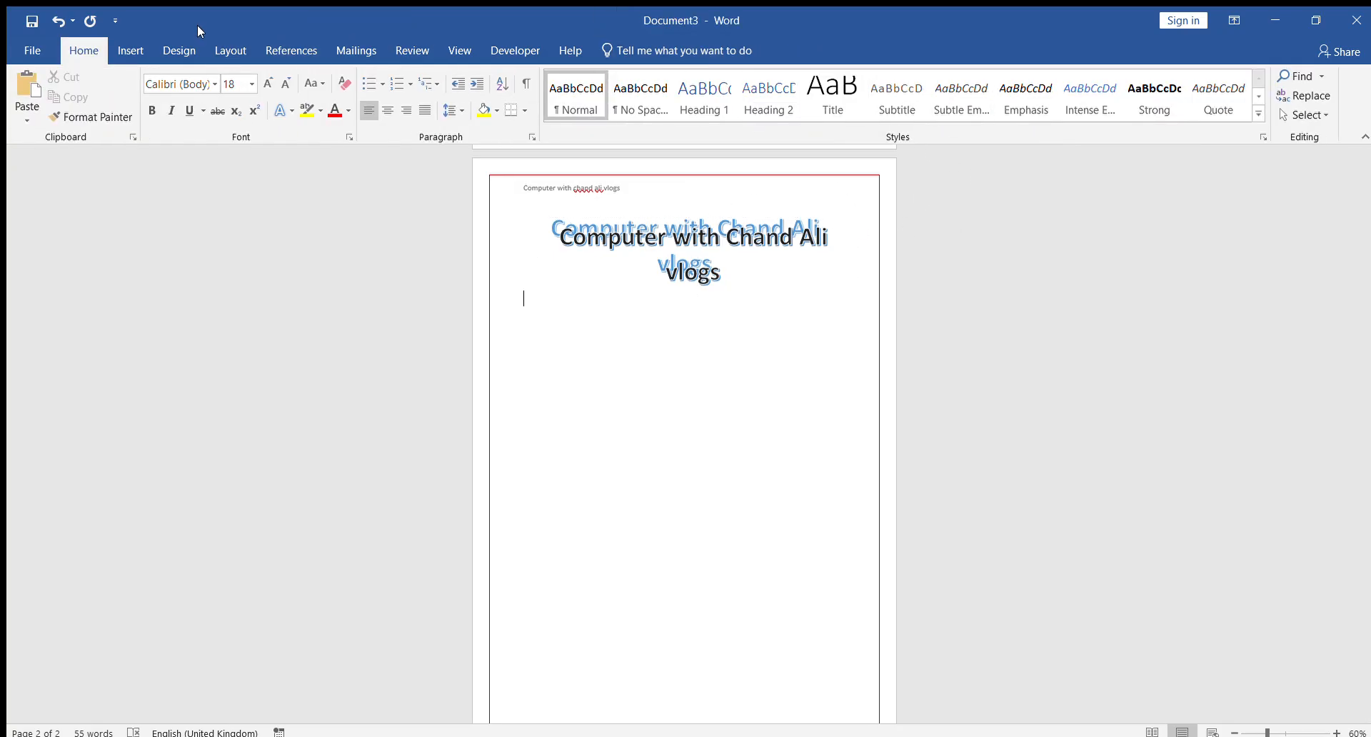
Step: Draw a tall rectangle about 20 cm high and 5.4 cm wide below the WordArt, near the left page border
{"action": "left_click", "coordinate": [128, 48]}
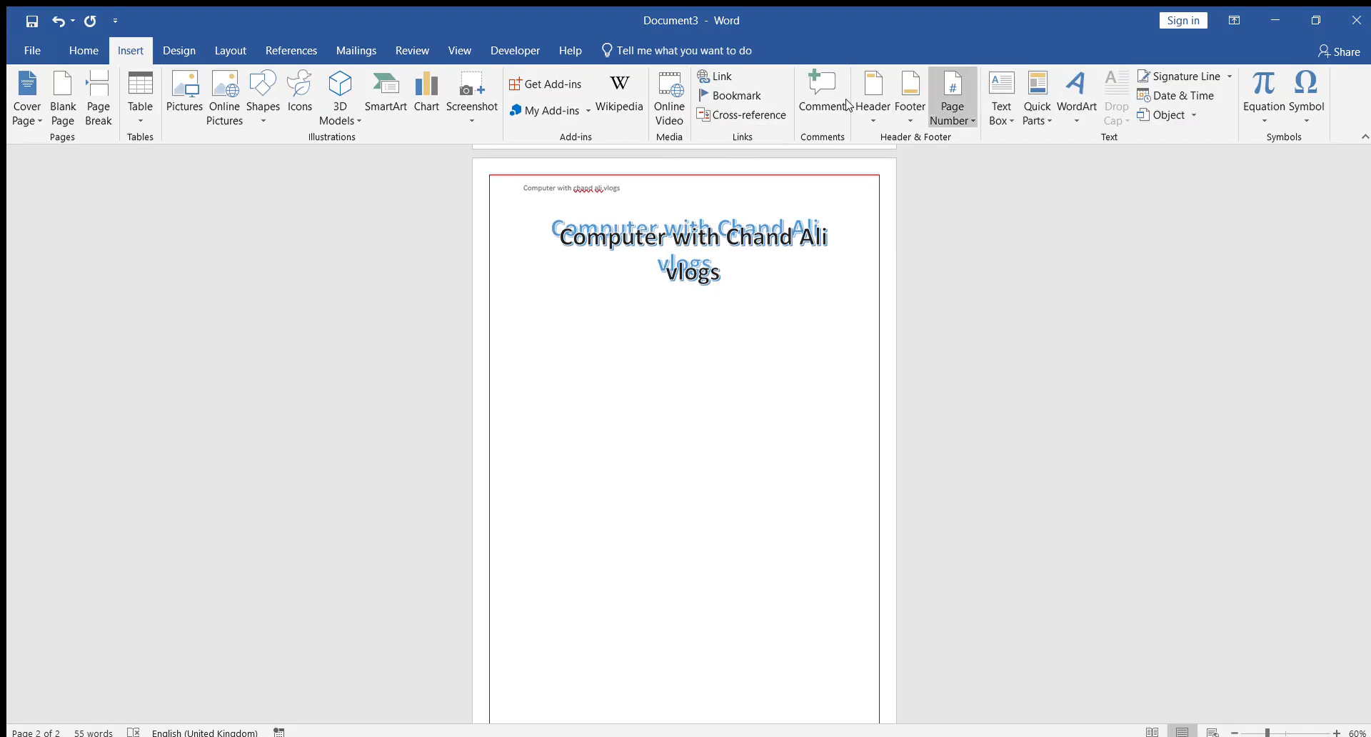
{"action": "left_click", "coordinate": [263, 114]}
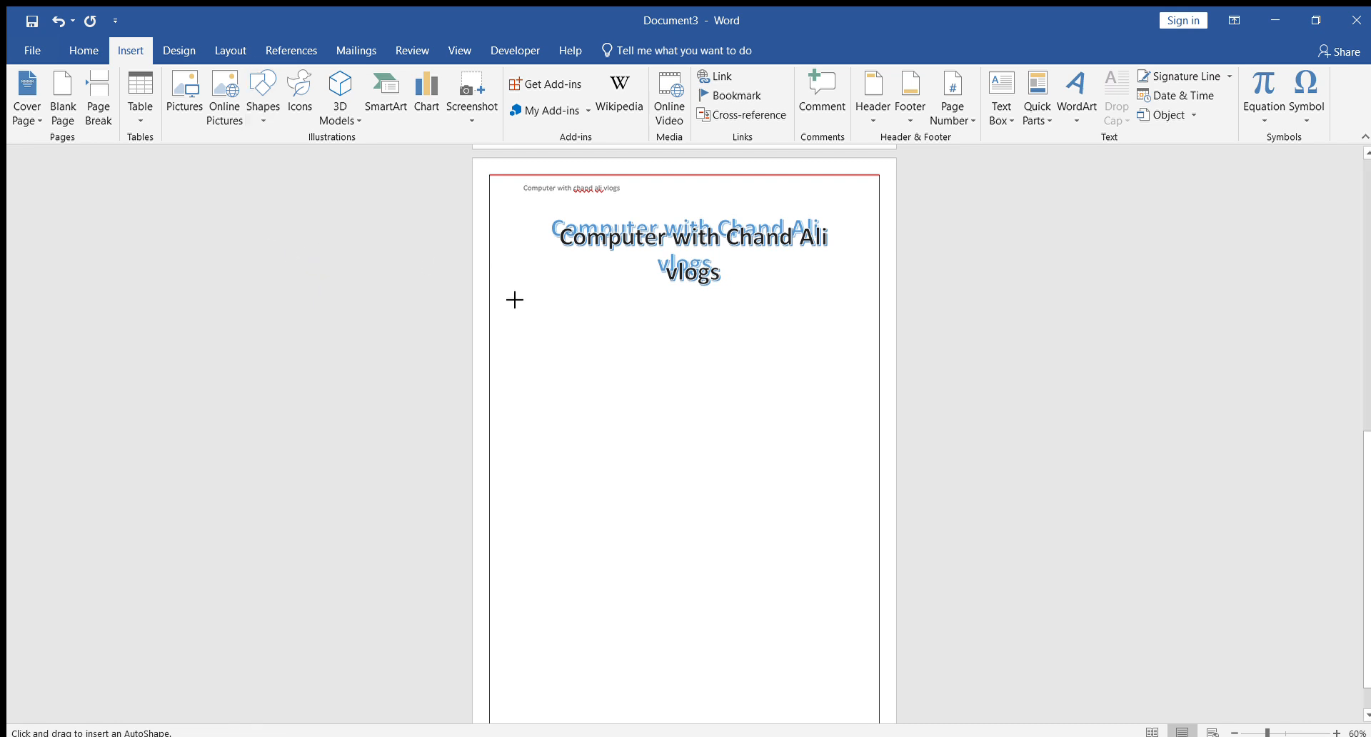
{"action": "mouse_move", "coordinate": [507, 313]}
{"action": "left_mouse_down"}
{"action": "mouse_move", "coordinate": [590, 348]}
{"action": "mouse_move", "coordinate": [612, 440]}
{"action": "mouse_move", "coordinate": [624, 731]}
{"action": "mouse_move", "coordinate": [613, 671]}
{"action": "left_mouse_up"}
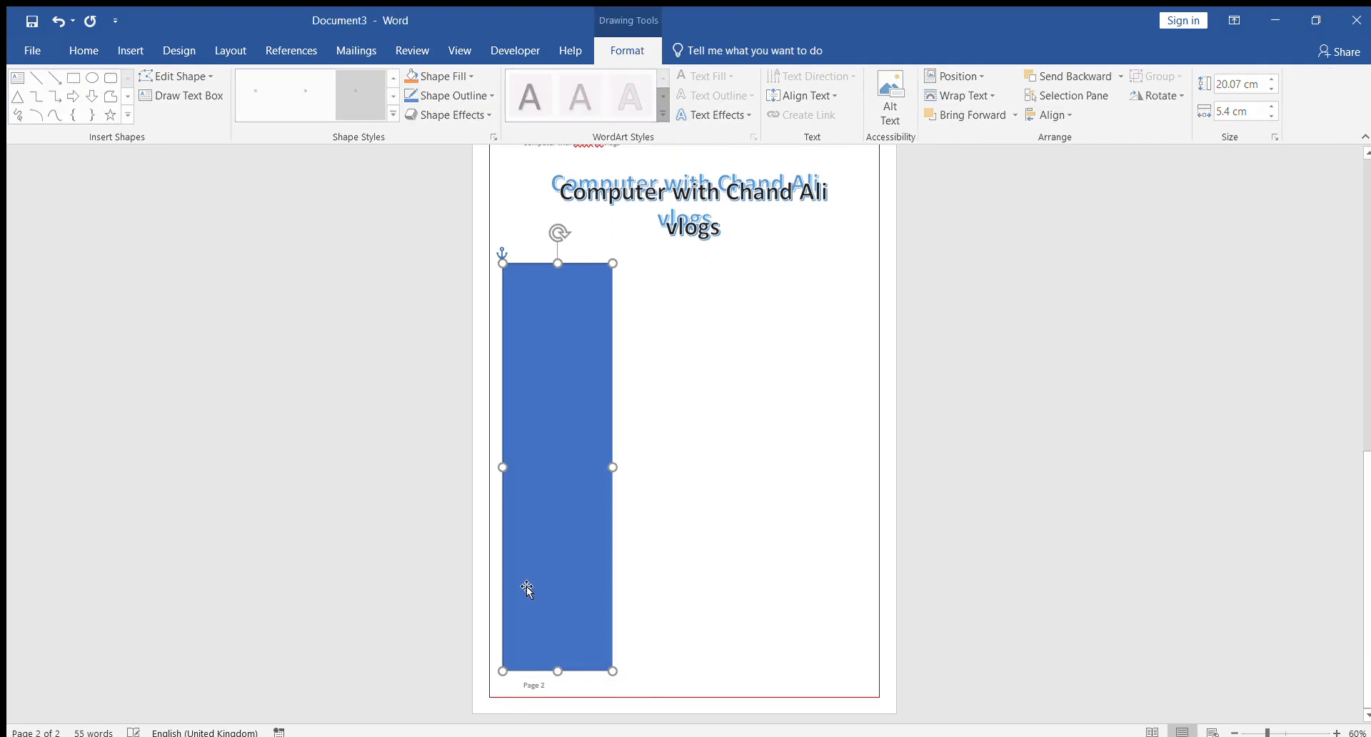
Step: Stretch the blue rectangle to about 21.8 cm high and 6.7 cm wide, reaching the left and bottom page borders
{"action": "left_click_drag", "start_coordinate": [504, 466], "coordinate": [492, 467]}
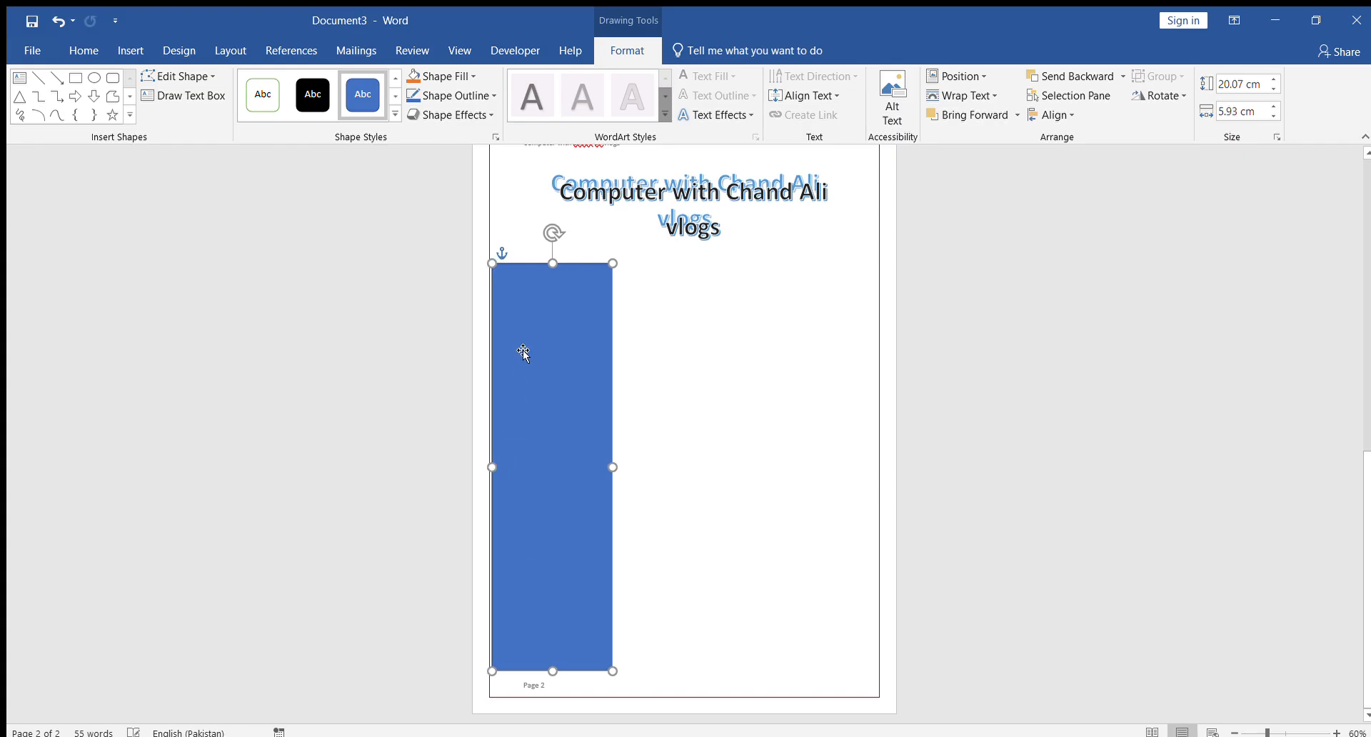
{"action": "left_click_drag", "start_coordinate": [549, 267], "coordinate": [553, 256]}
{"action": "left_click_drag", "start_coordinate": [615, 462], "coordinate": [628, 462]}
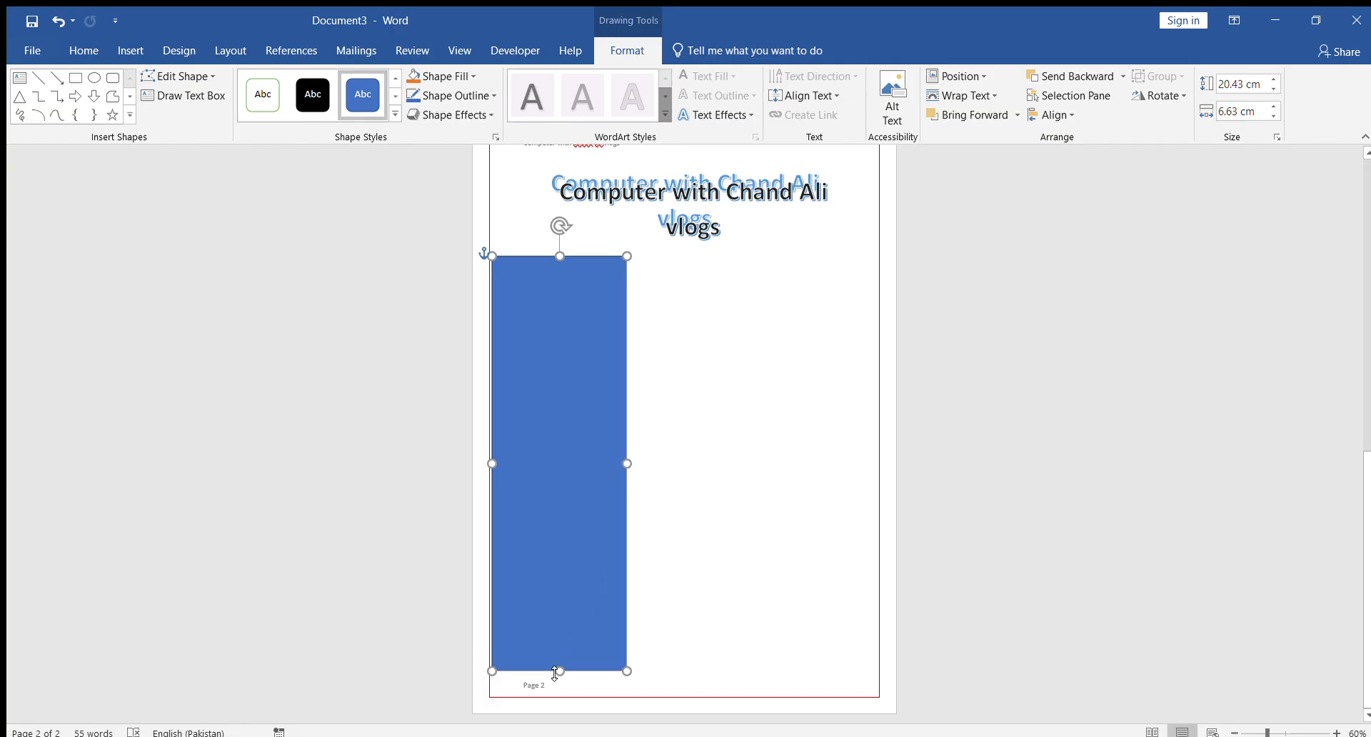
{"action": "left_click_drag", "start_coordinate": [554, 675], "coordinate": [554, 700]}
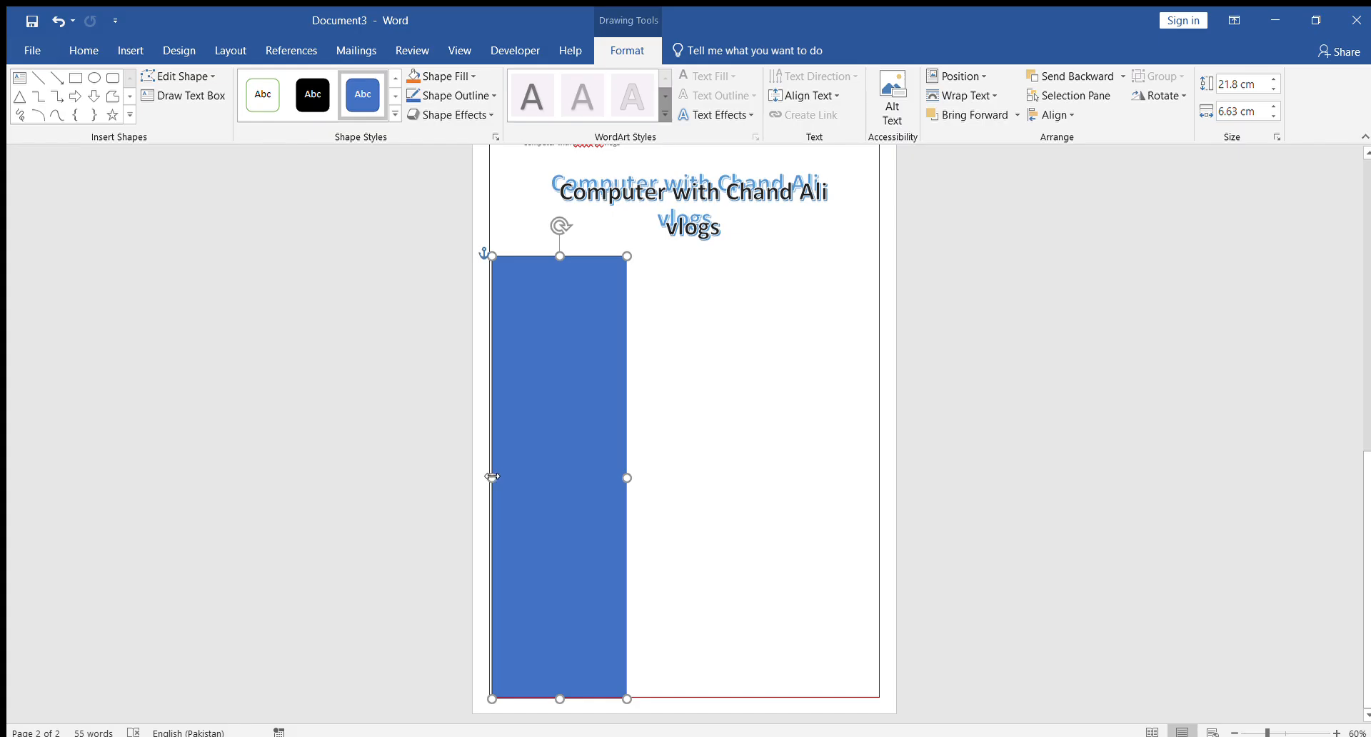
{"action": "left_click_drag", "start_coordinate": [492, 478], "coordinate": [492, 474]}
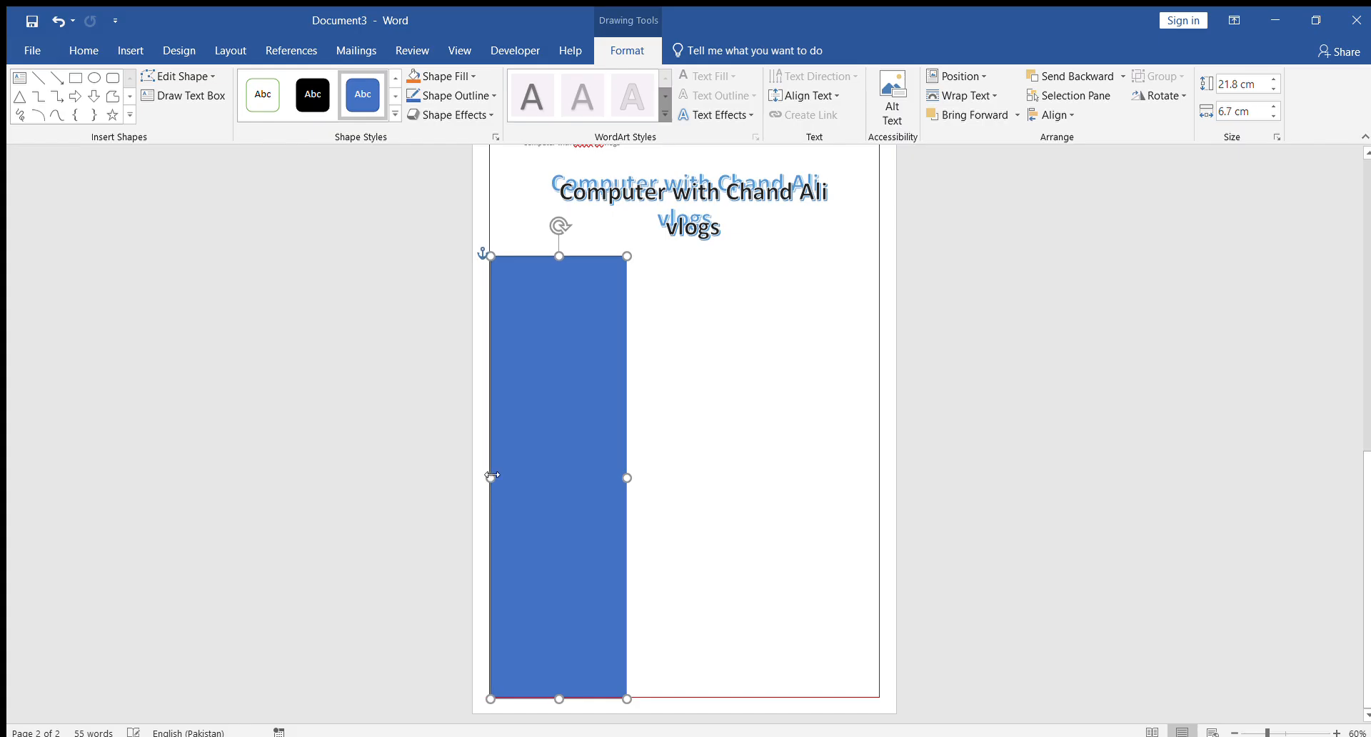
{"action": "left_click", "coordinate": [631, 459]}
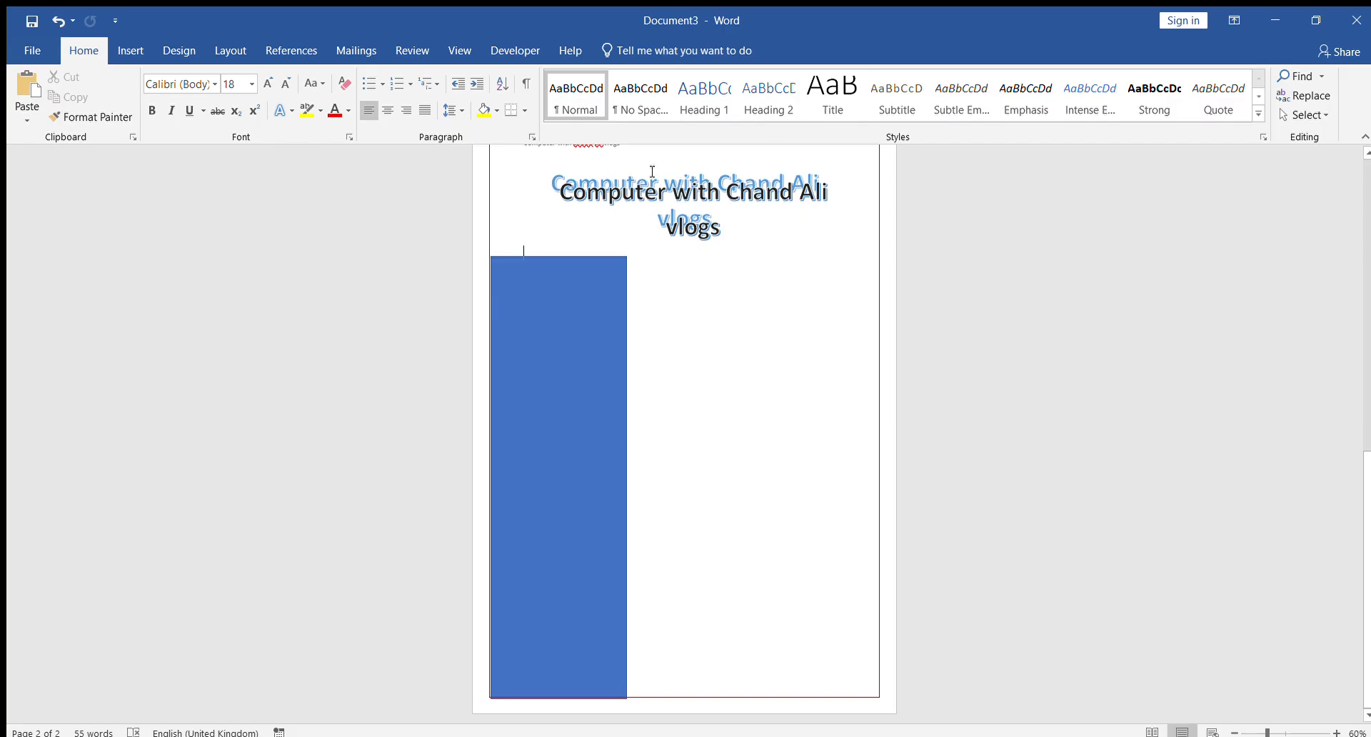
Step: Try drawing a half-frame shape about 9.8 cm high and 3.8 cm wide along the right page border and undo it
{"action": "left_click", "coordinate": [131, 50]}
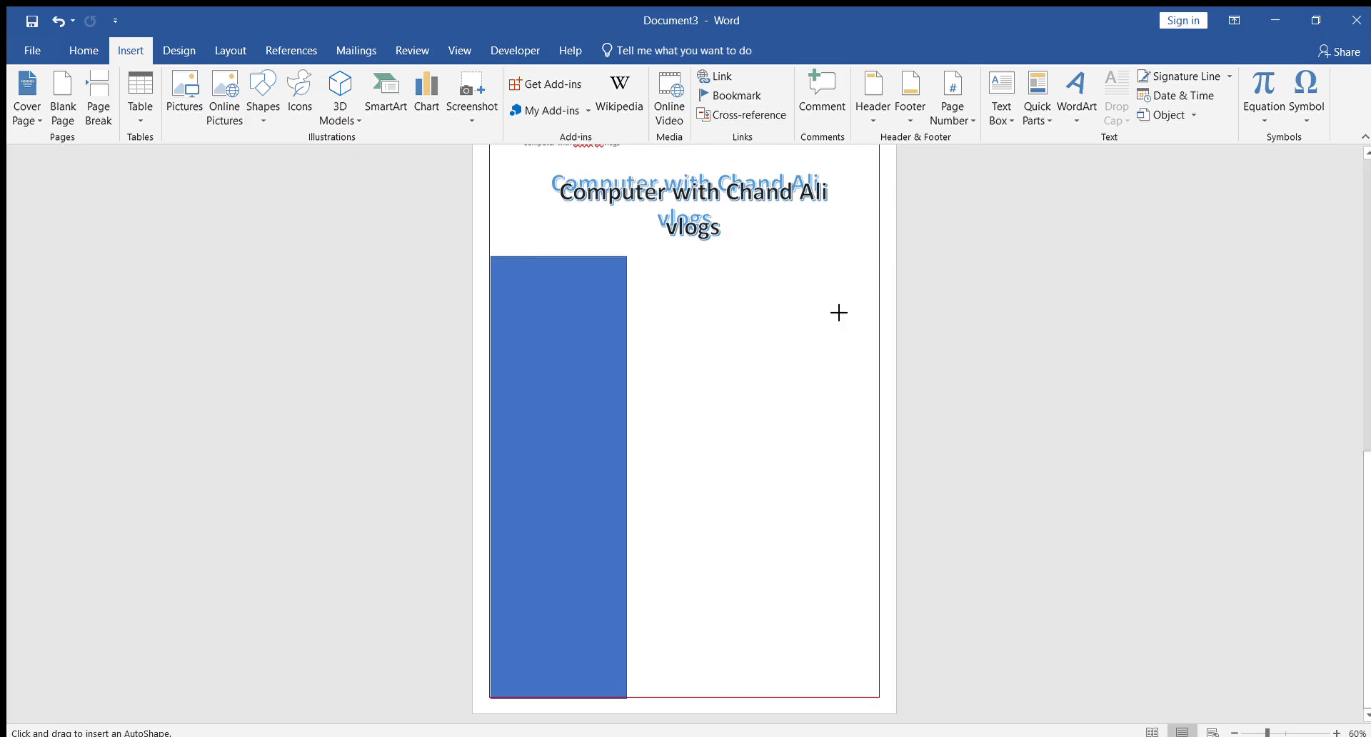
{"action": "mouse_move", "coordinate": [799, 265]}
{"action": "left_mouse_down"}
{"action": "mouse_move", "coordinate": [881, 272]}
{"action": "mouse_move", "coordinate": [866, 419]}
{"action": "mouse_move", "coordinate": [876, 462]}
{"action": "left_mouse_up"}
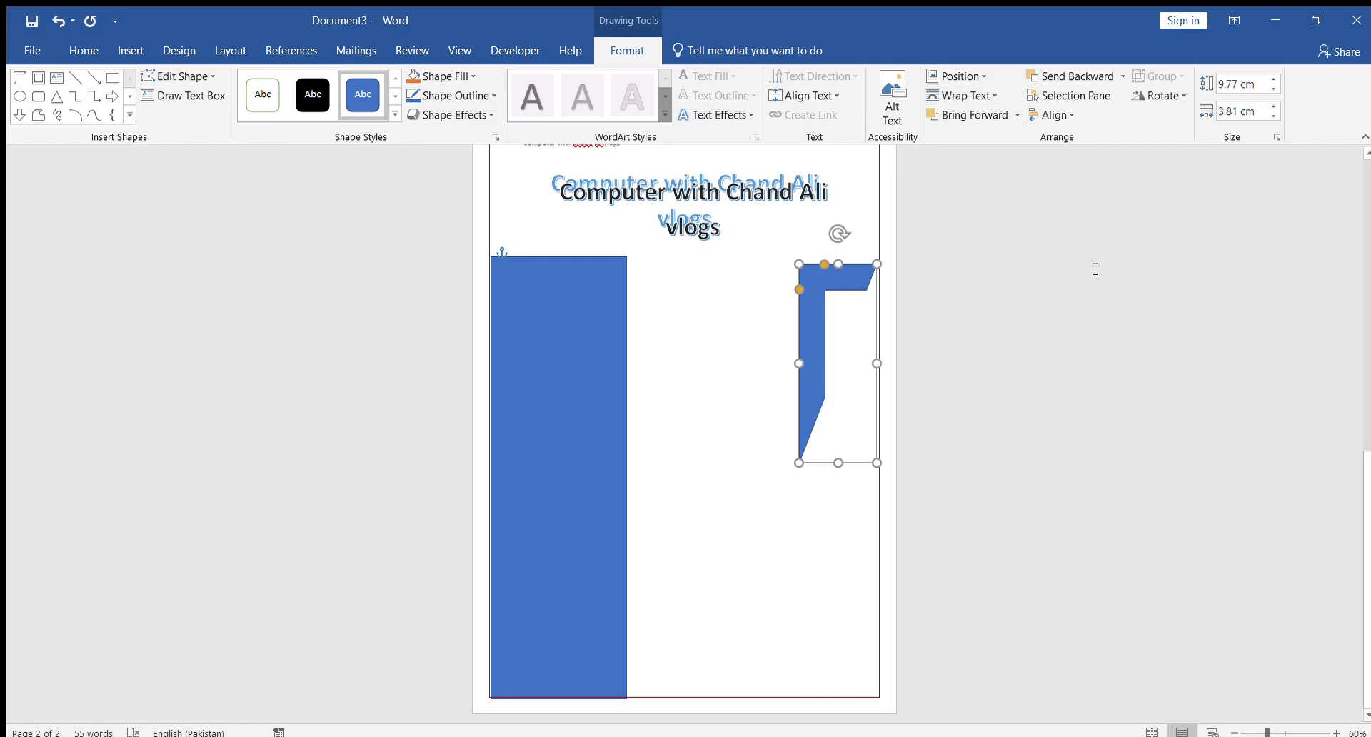
{"action": "key", "text": "ctrl+z"}
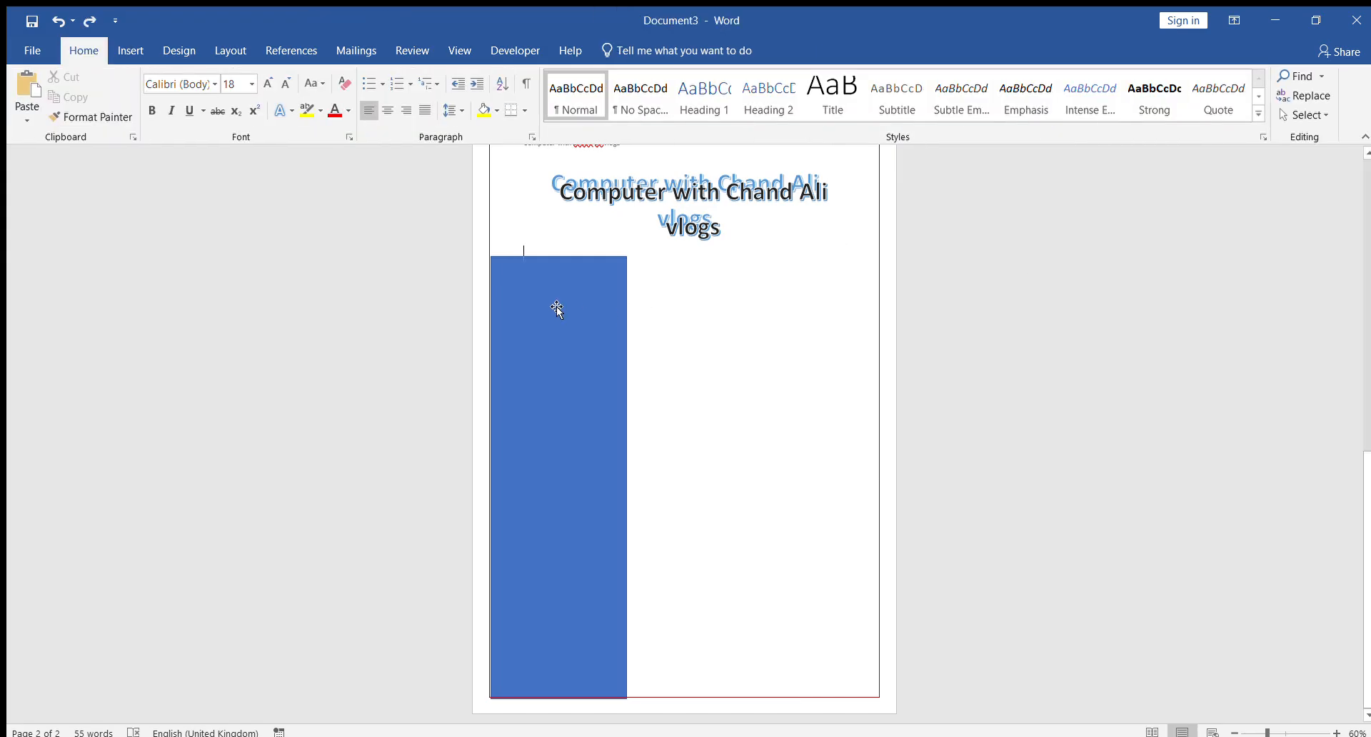
Step: Fill the tall blue rectangle along the left page border with yellow
{"action": "left_click", "coordinate": [557, 308]}
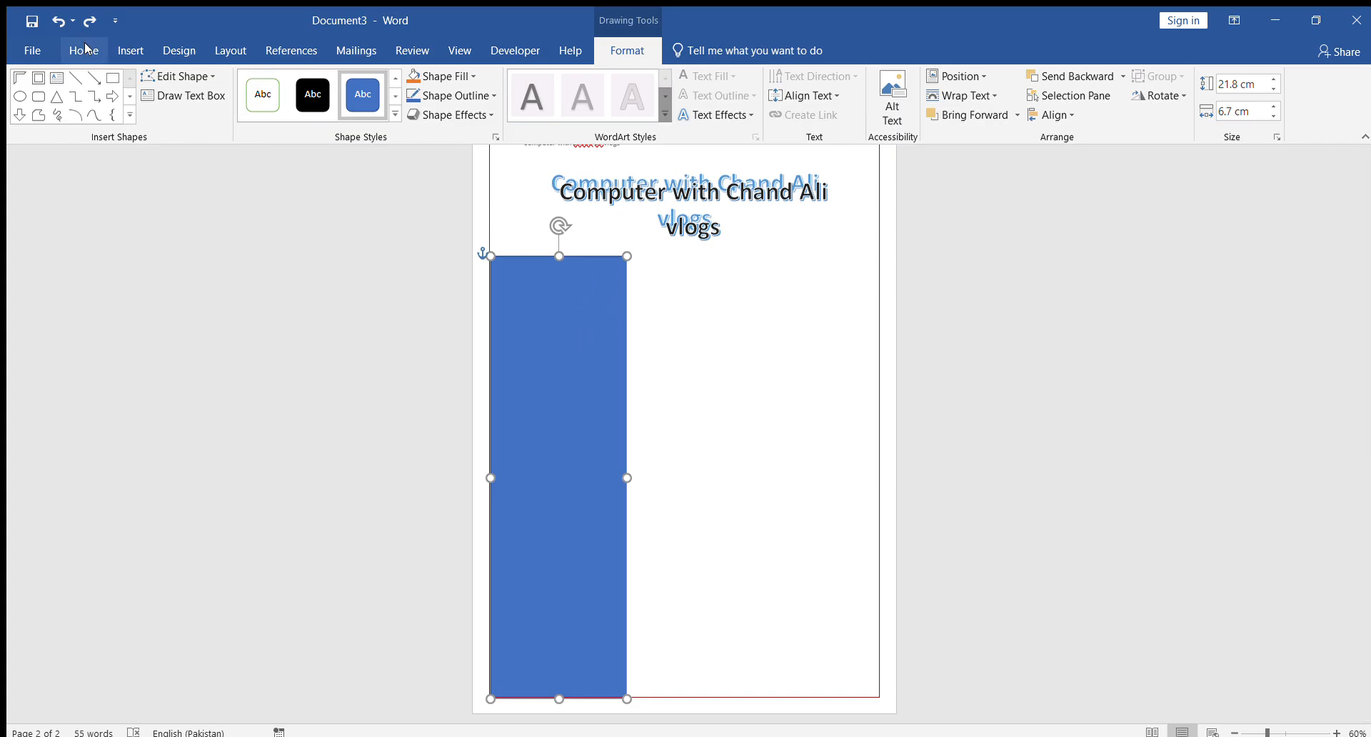
{"action": "left_click", "coordinate": [130, 50]}
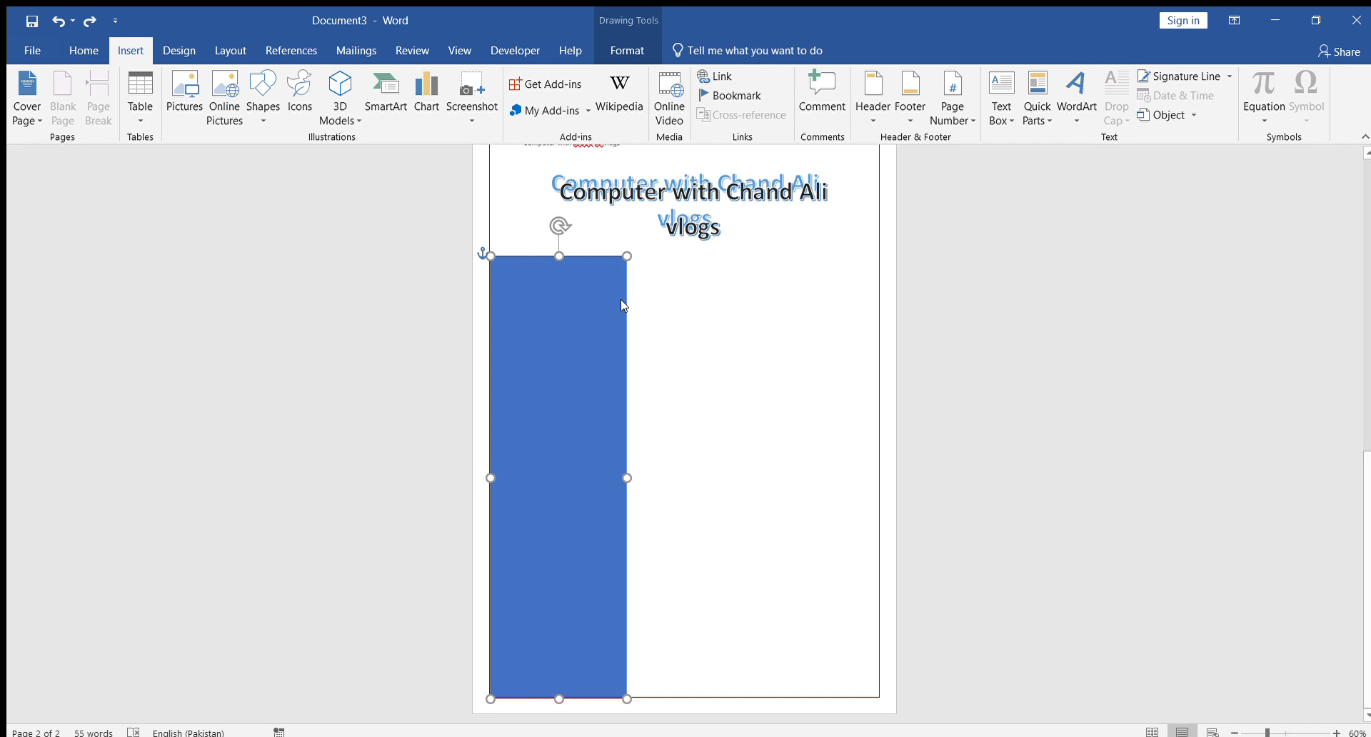
{"action": "left_click", "coordinate": [652, 422]}
{"action": "key", "text": "ctrl+z"}
{"action": "key", "text": "ctrl+z"}
{"action": "key", "text": "ctrl+z"}
{"action": "key", "text": "ctrl+z"}
{"action": "key", "text": "ctrl+z"}
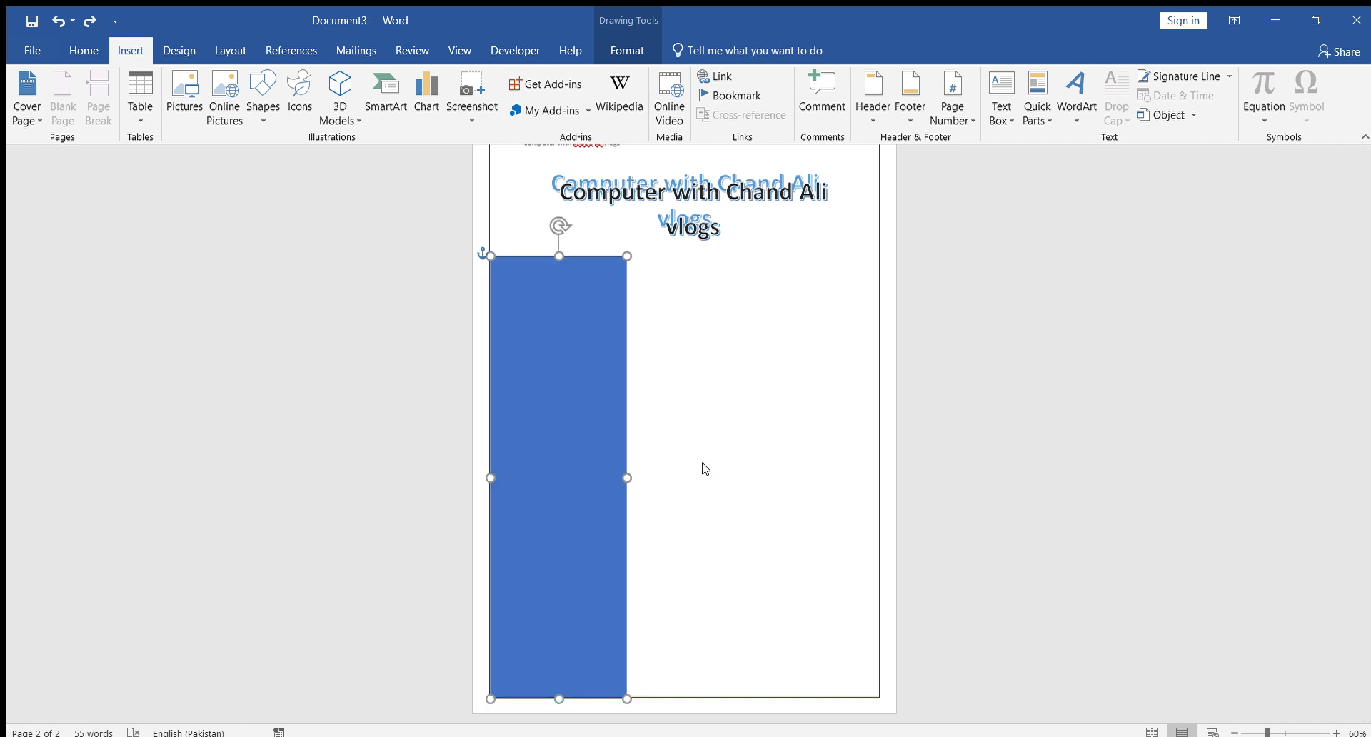
{"action": "key", "text": "ctrl+y"}
{"action": "key", "text": "ctrl+y"}
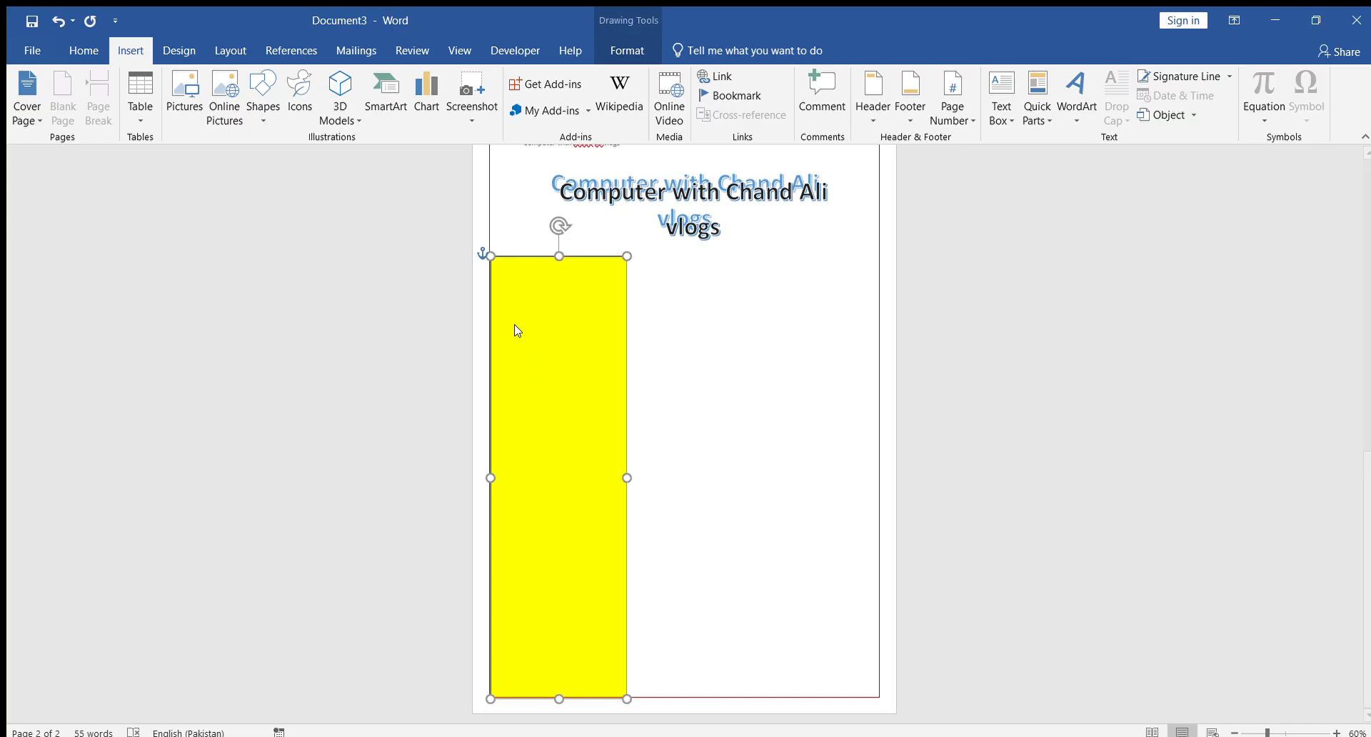
Step: Add a short greeting with the channel owner's name inside the yellow rectangle, in enlarged black text
{"action": "left_click", "coordinate": [571, 439]}
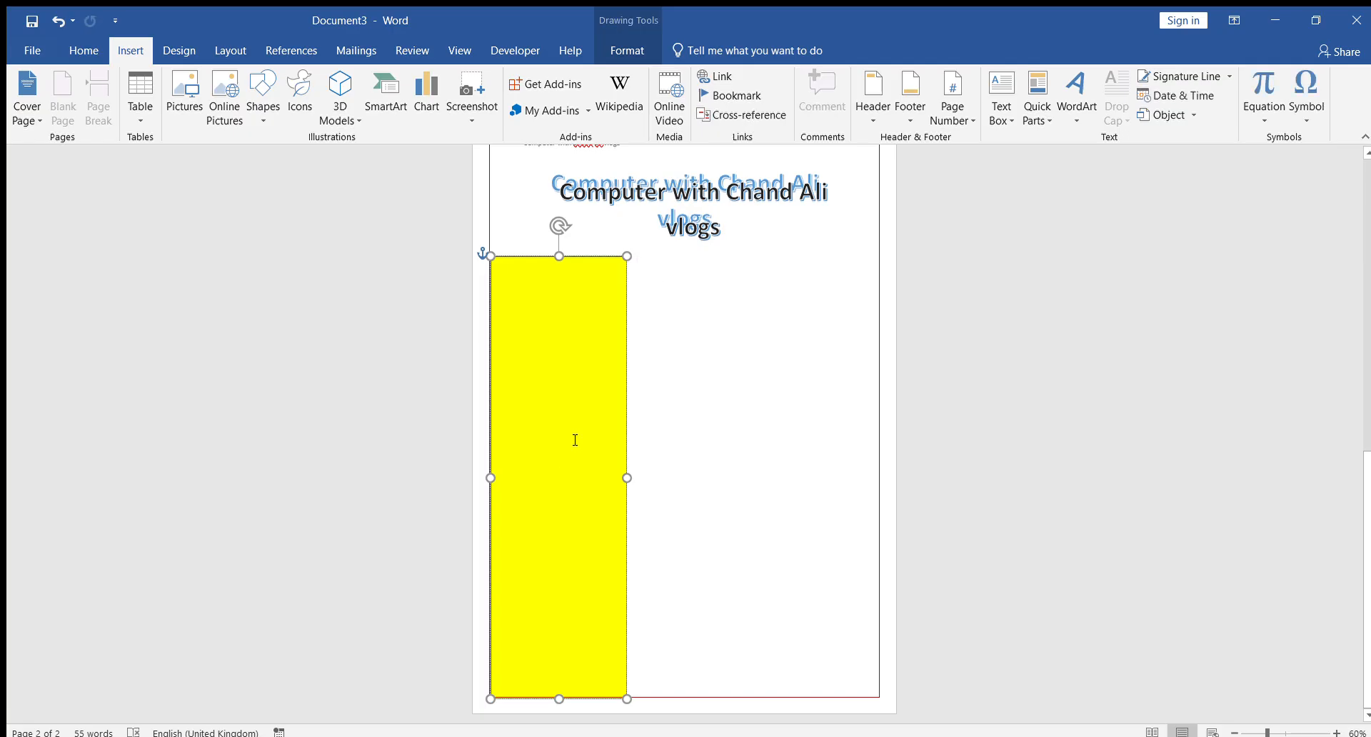
{"action": "type", "text": "H"}
{"action": "left_click_drag", "start_coordinate": [551, 472], "coordinate": [581, 468]}
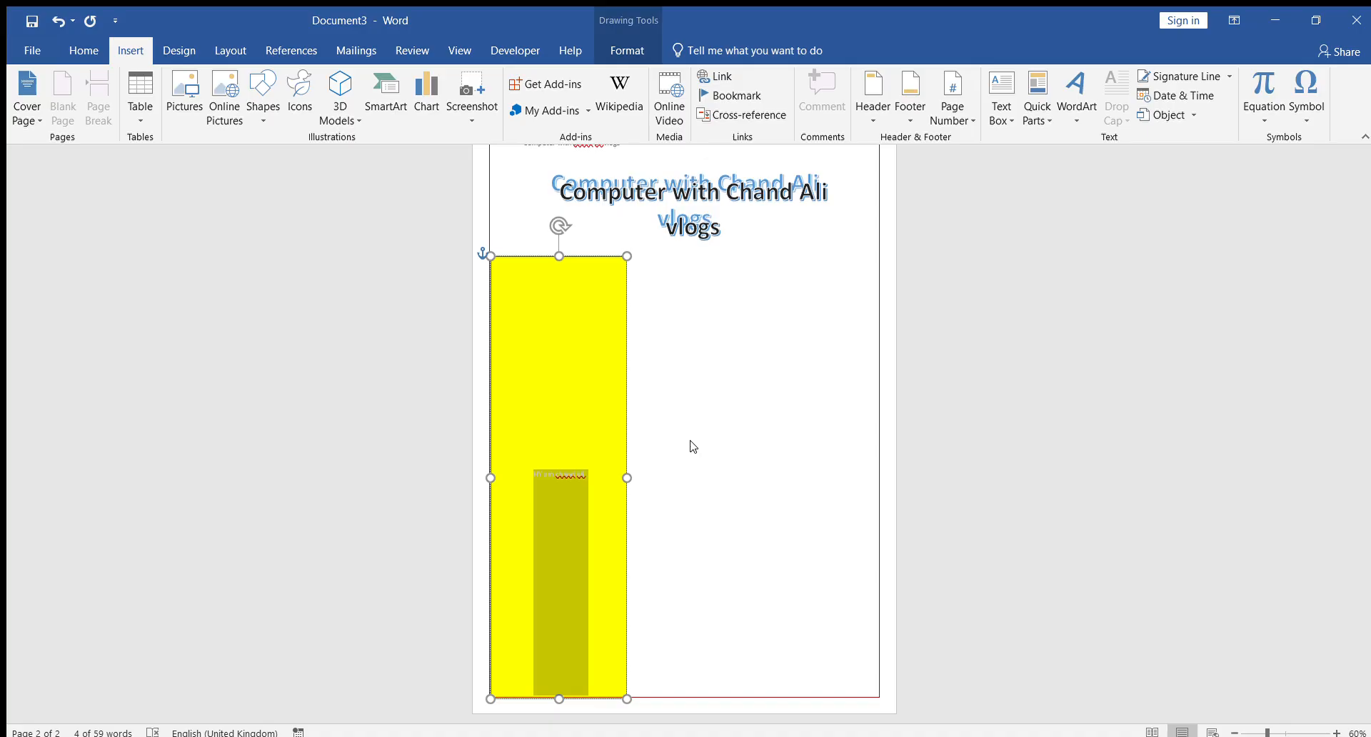
{"action": "left_click", "coordinate": [704, 605]}
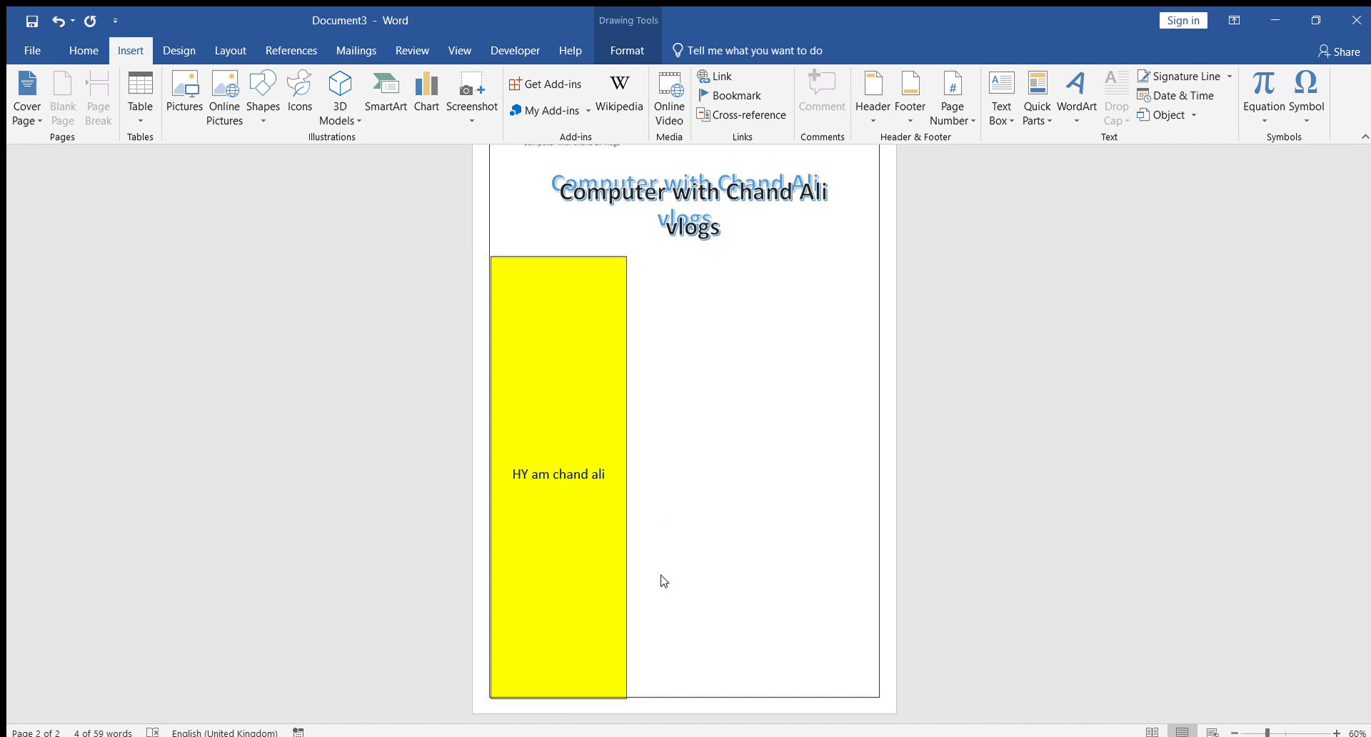
{"action": "left_click", "coordinate": [763, 552]}
Step: Look at the icon, online picture and local picture insertion options for the blank area beside the yellow rectangle
{"action": "double_click", "coordinate": [733, 302]}
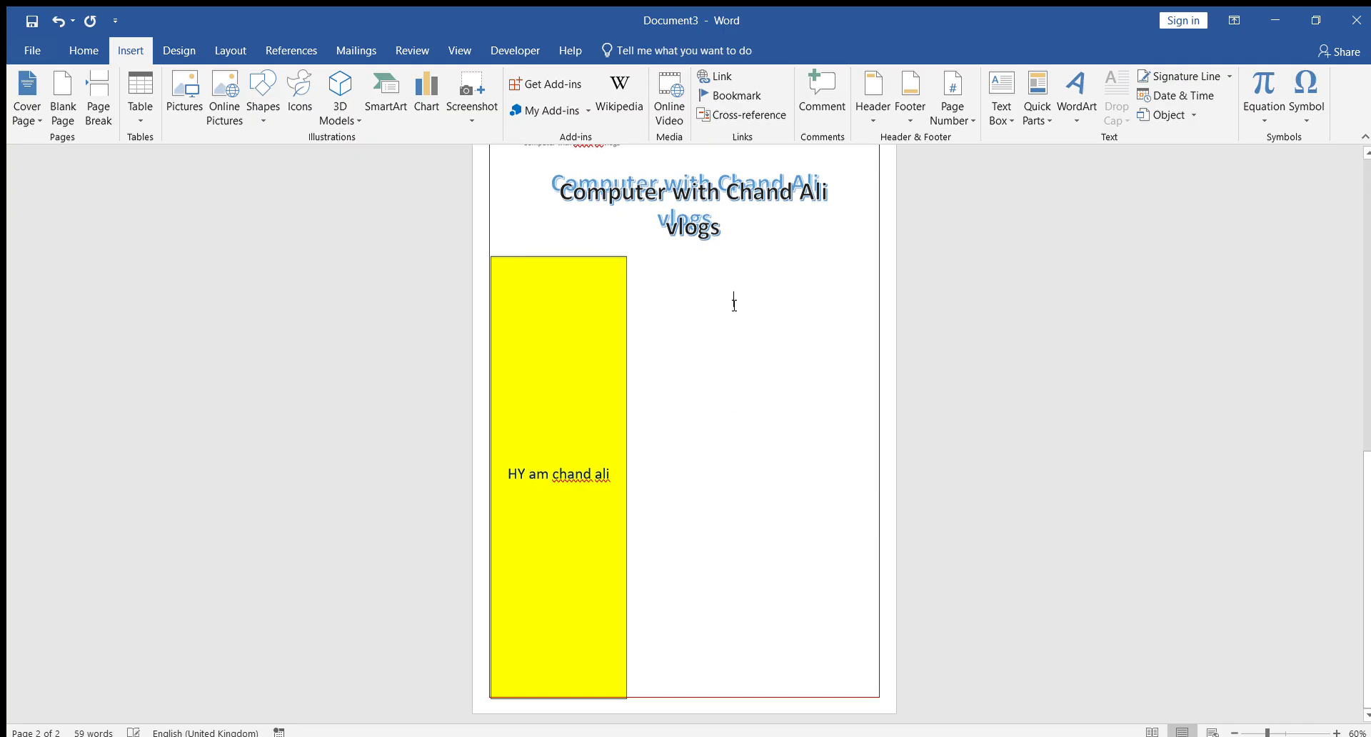
{"action": "left_click", "coordinate": [289, 108]}
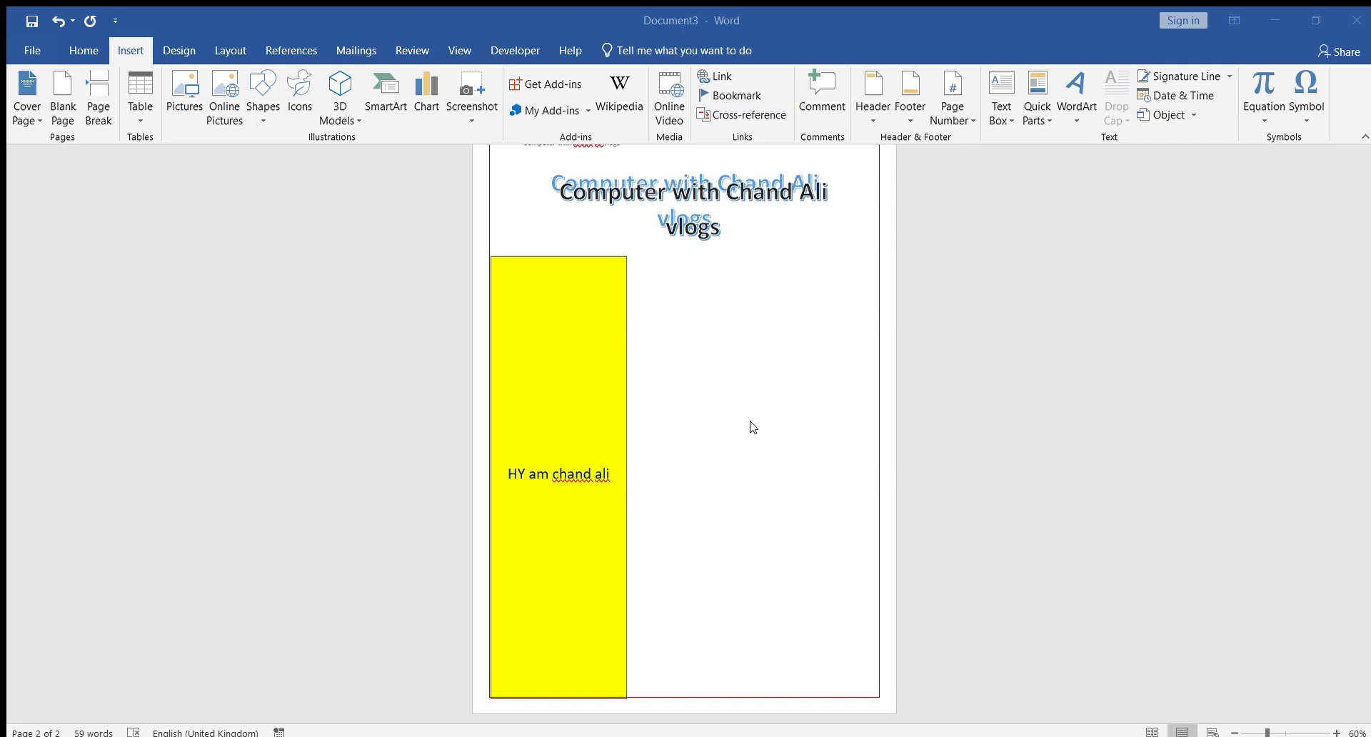
{"action": "left_click", "coordinate": [223, 121]}
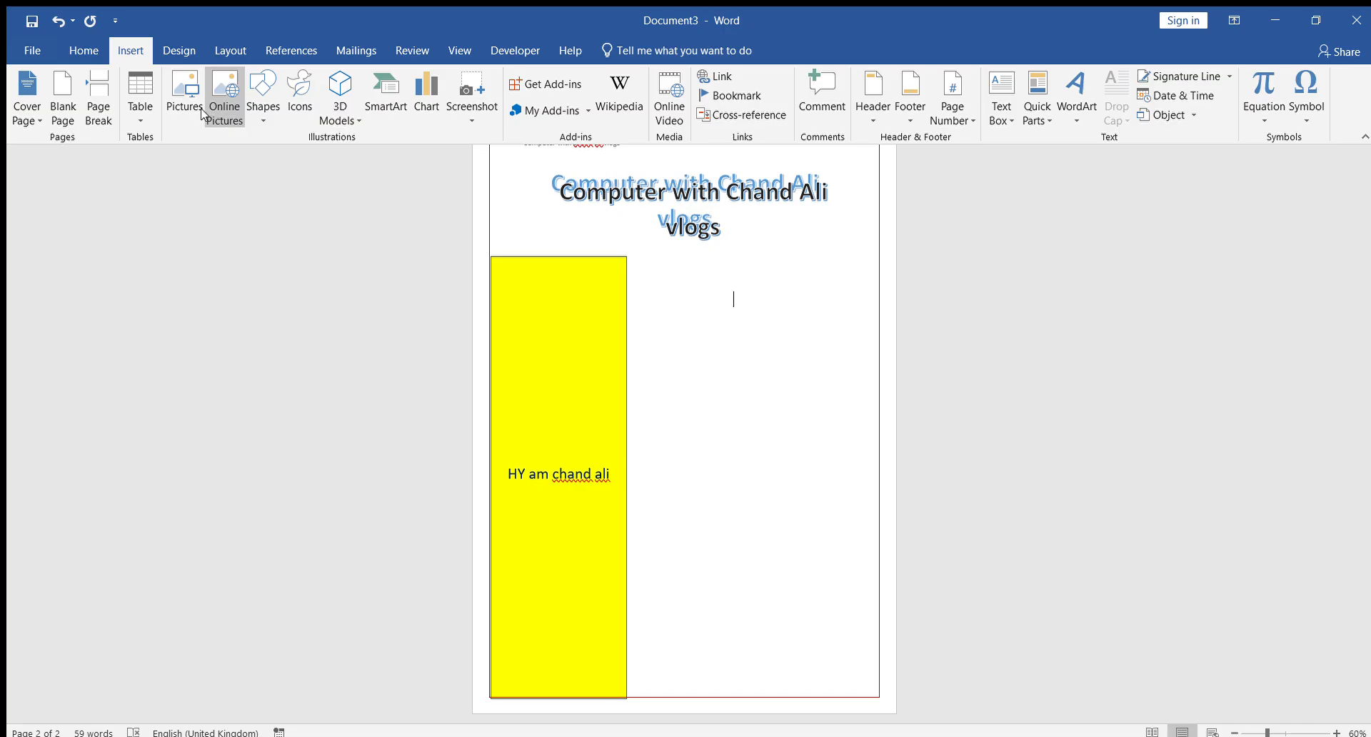
{"action": "left_click", "coordinate": [190, 109]}
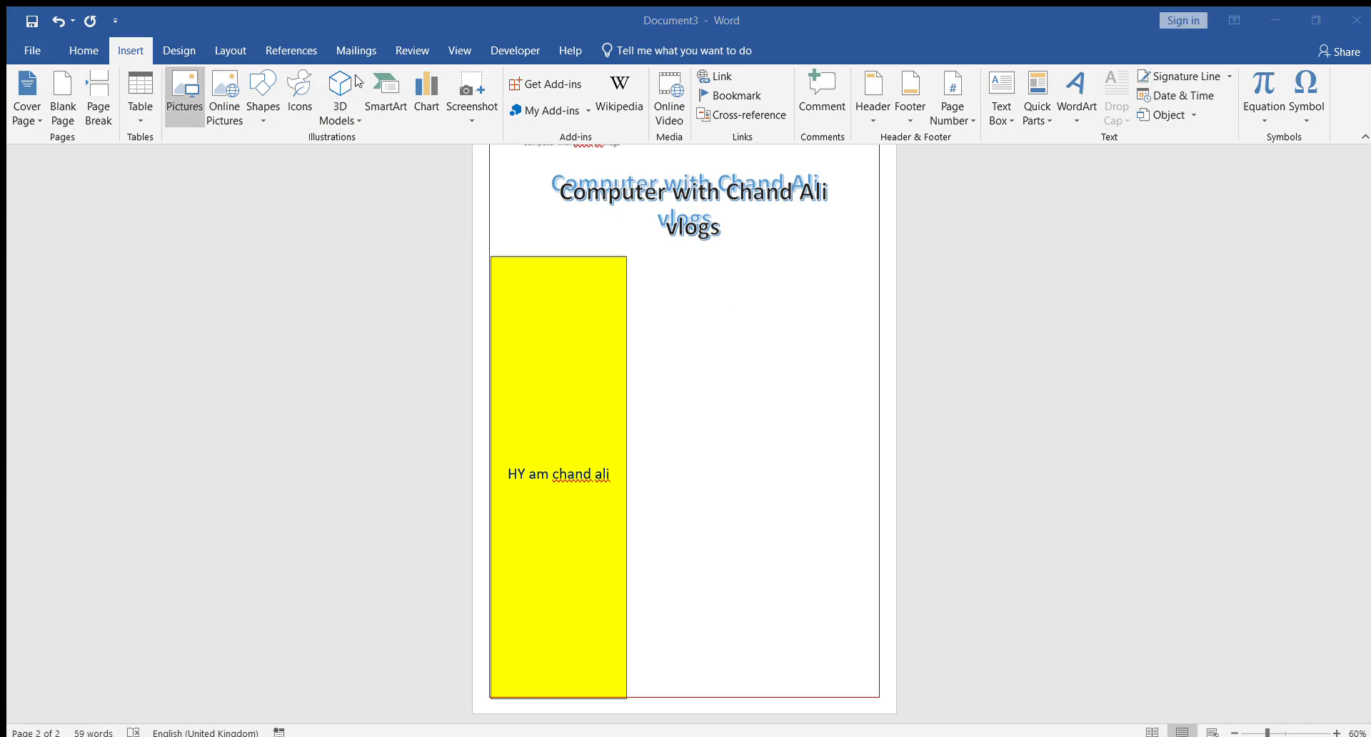
{"action": "left_click", "coordinate": [674, 23]}
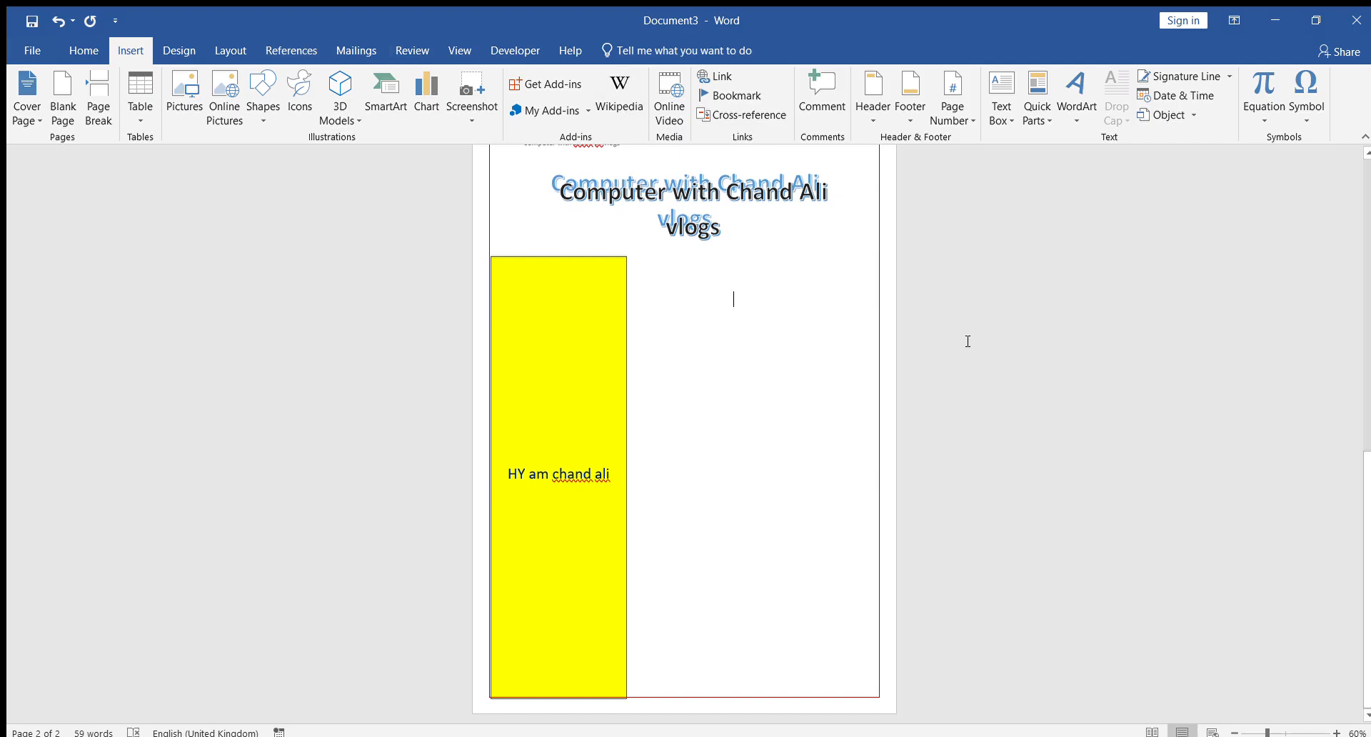
Step: Insert a page break ahead of the WordArt titles and yellow rectangle on page 2
{"action": "left_click", "coordinate": [172, 54]}
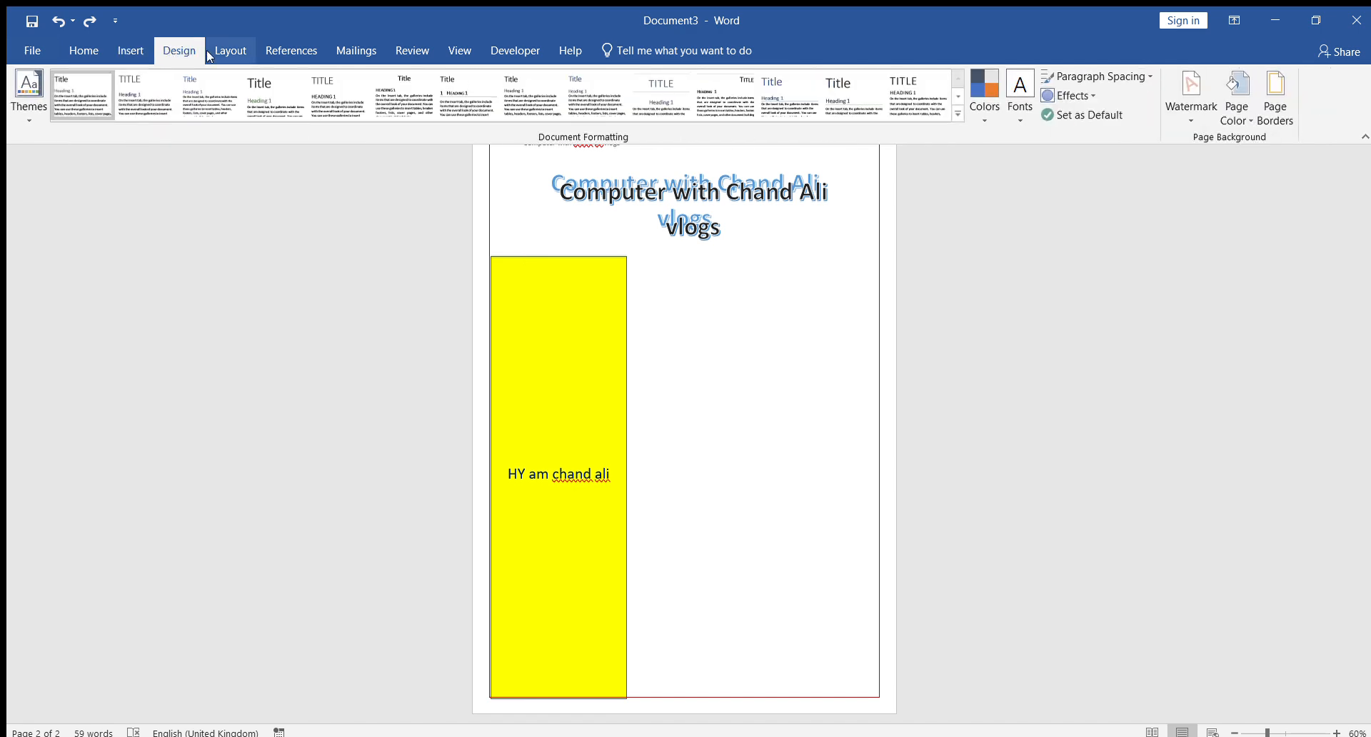
{"action": "left_click", "coordinate": [226, 55]}
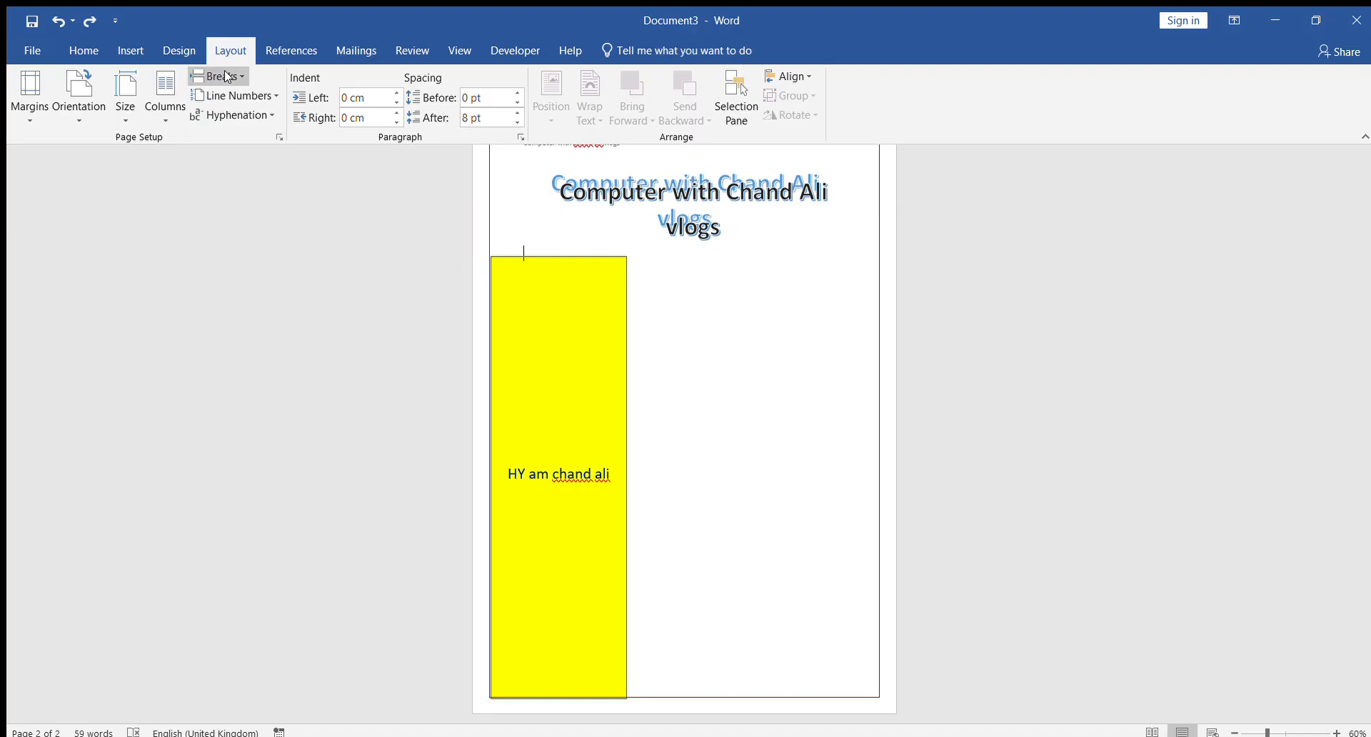
{"action": "key", "text": "ctrl+Return"}
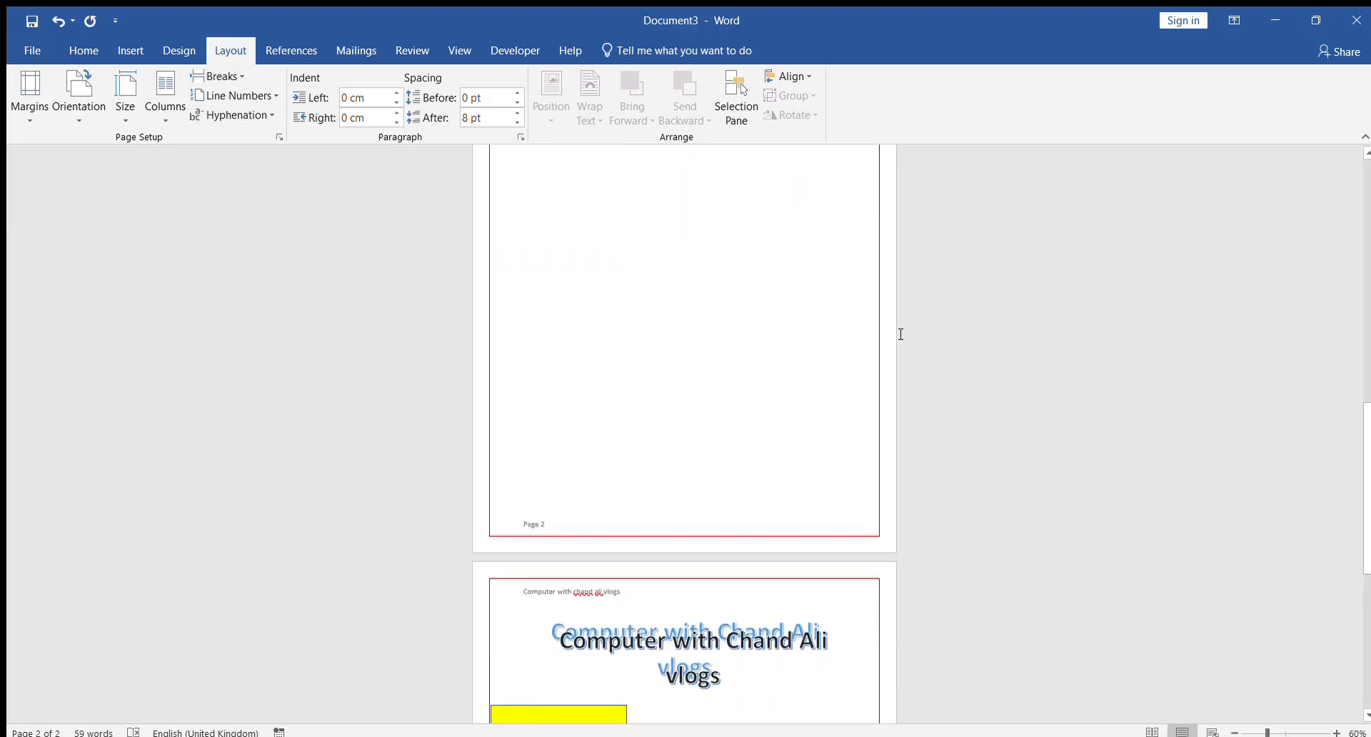
{"action": "left_click_drag", "start_coordinate": [1355, 530], "coordinate": [1369, 250]}
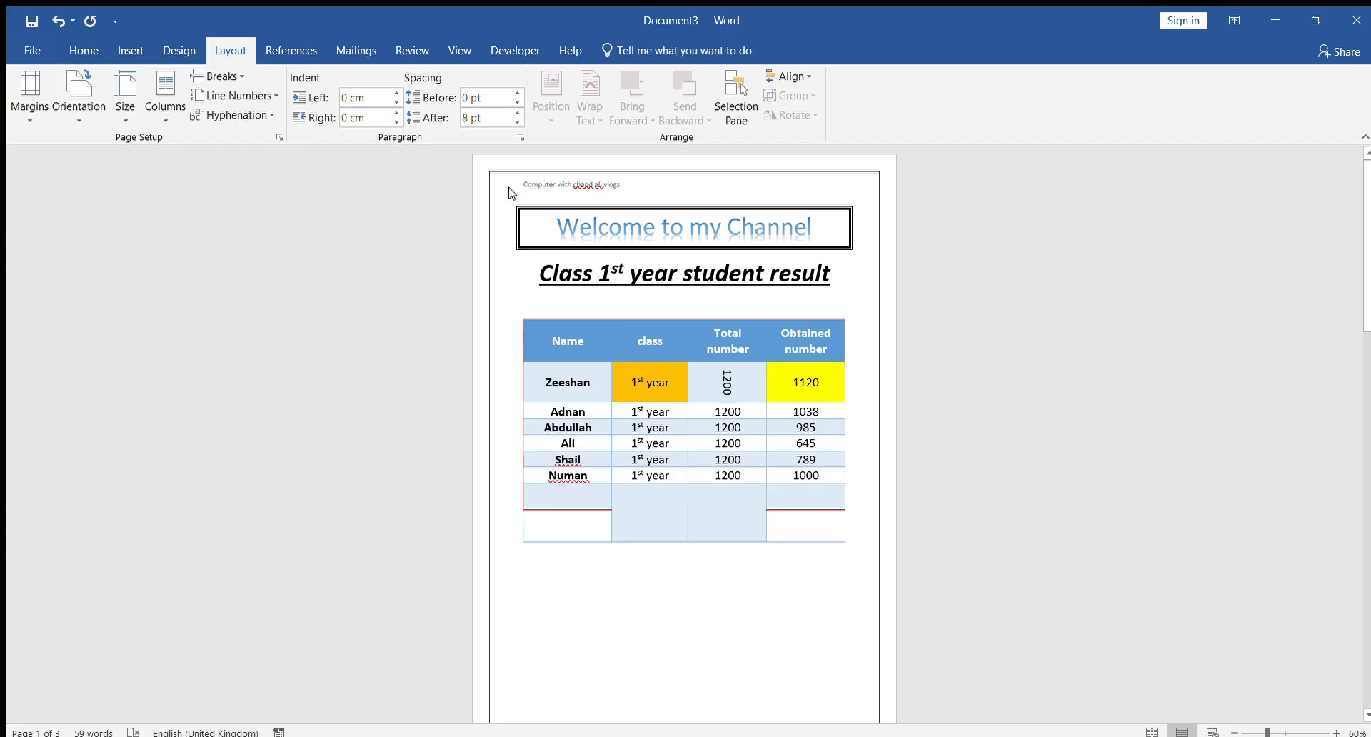
{"action": "left_click_drag", "start_coordinate": [509, 203], "coordinate": [757, 605]}
{"action": "left_click", "coordinate": [756, 606]}
Step: Try to save the document under a new name in the Desktop folder
{"action": "left_click", "coordinate": [28, 50]}
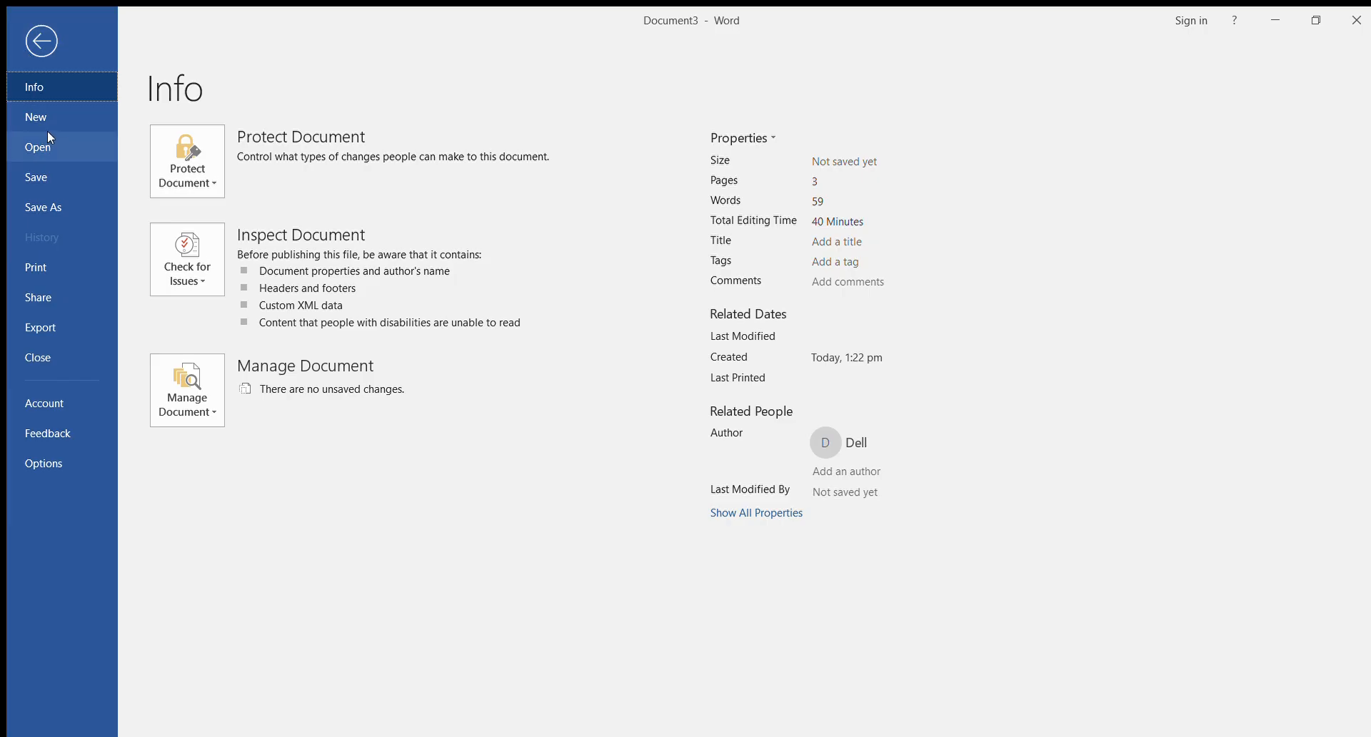
{"action": "left_click", "coordinate": [56, 209]}
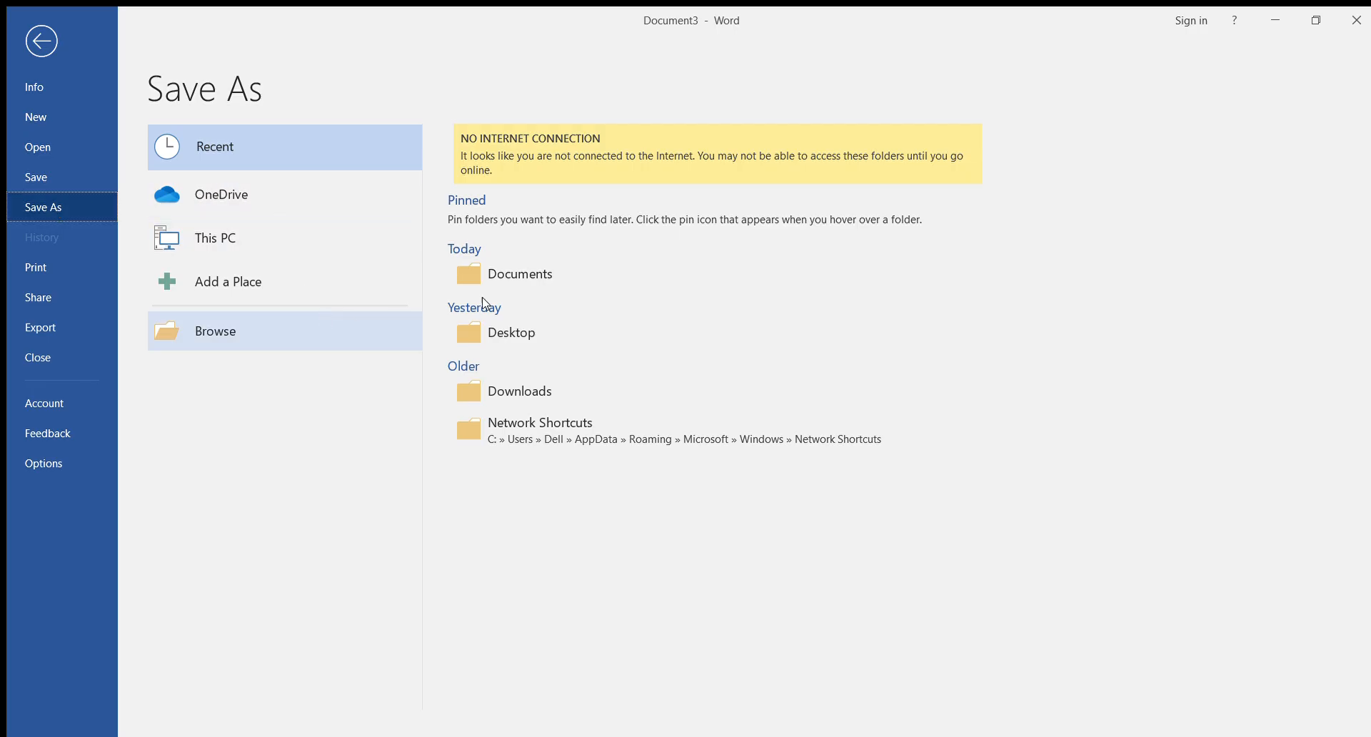
{"action": "left_click", "coordinate": [552, 322]}
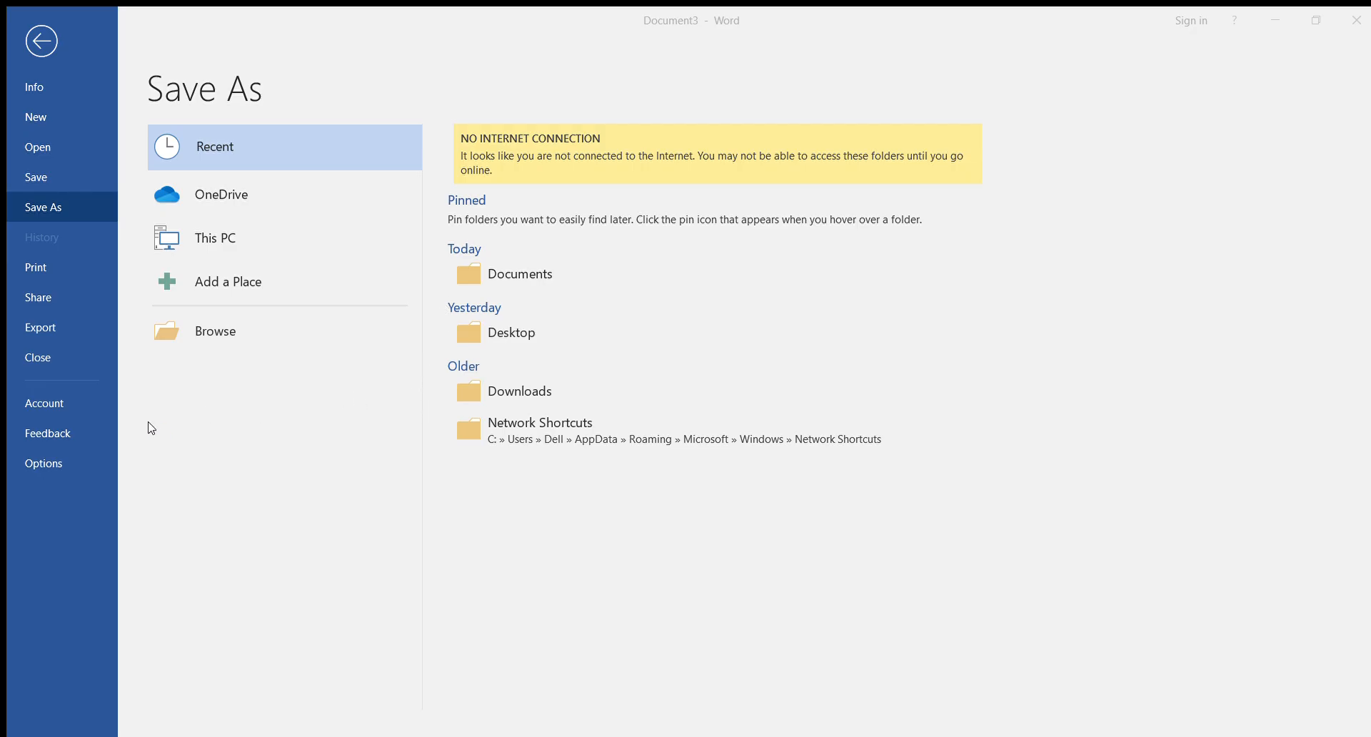
{"action": "left_click", "coordinate": [559, 467]}
{"action": "key", "text": "Escape"}
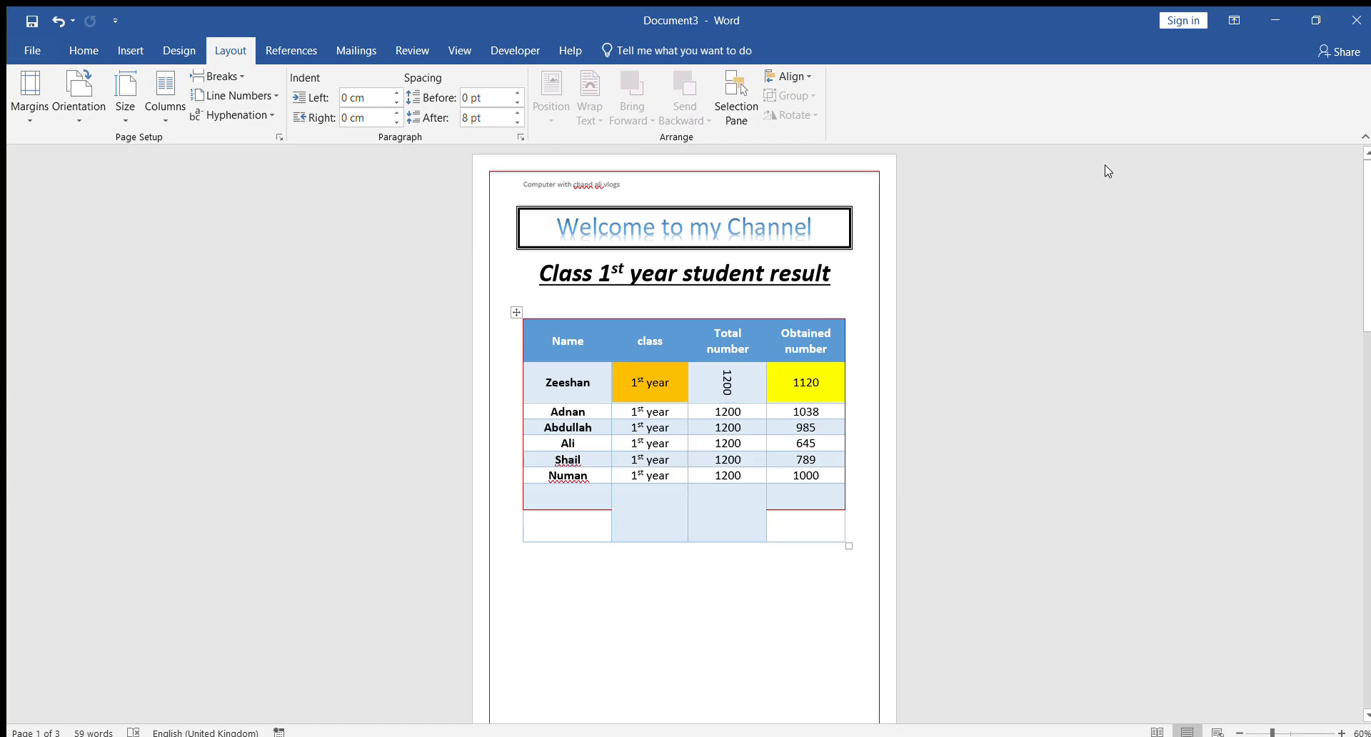
Step: Encrypt the document with a password for opening it and close the document window
{"action": "left_click", "coordinate": [1356, 21]}
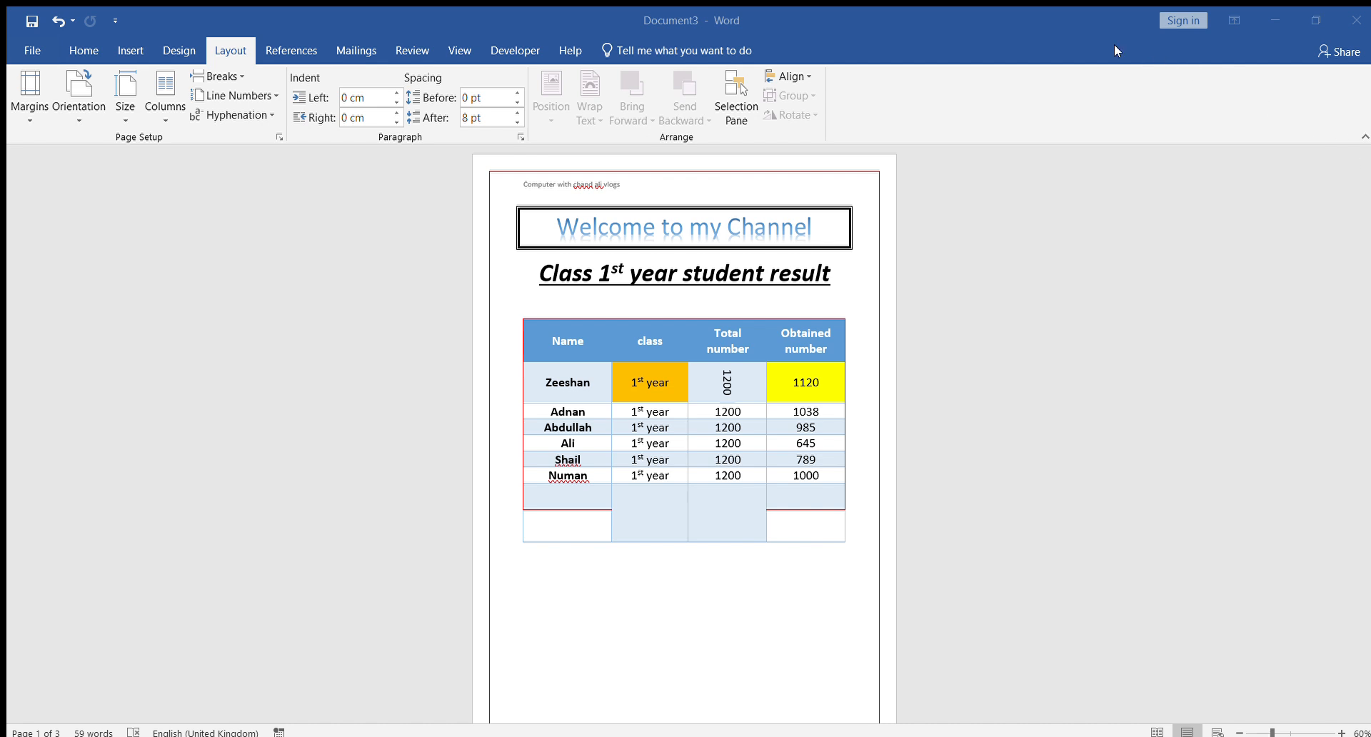
{"action": "left_click", "coordinate": [244, 20]}
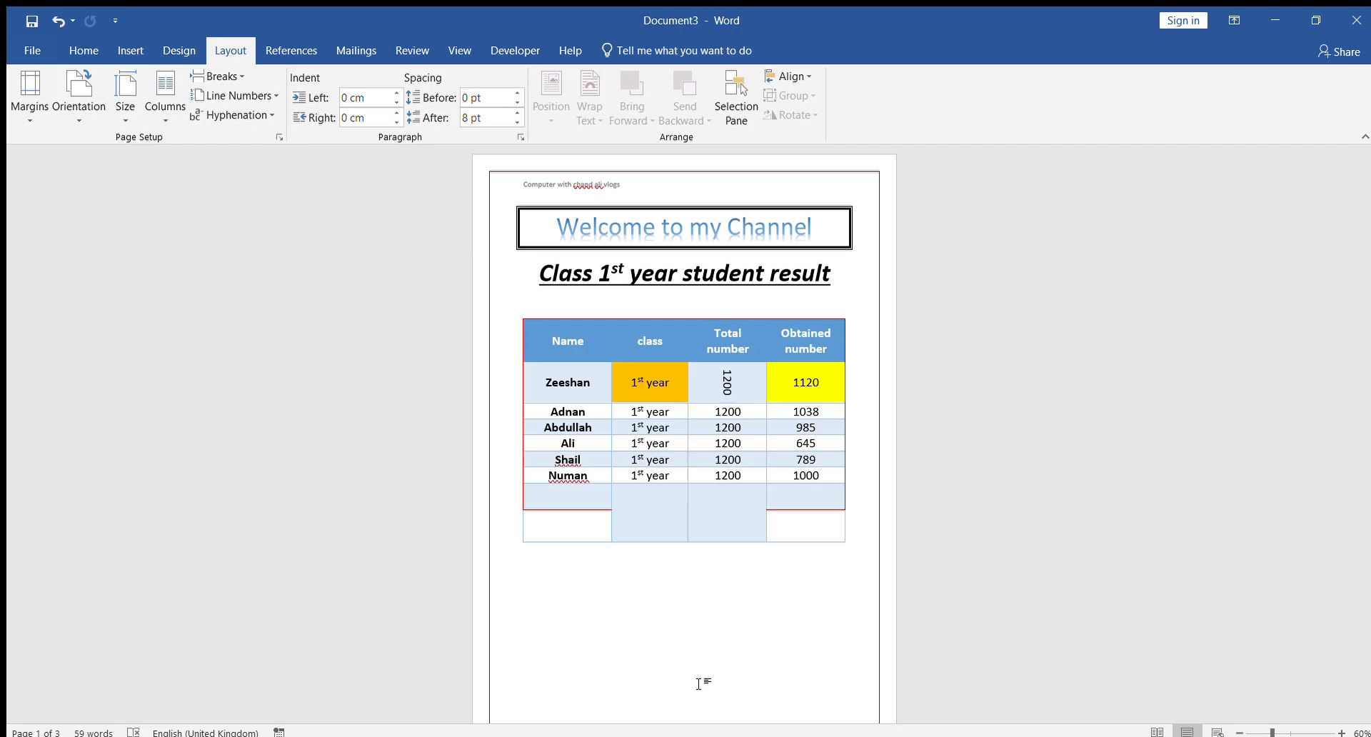
{"action": "left_click", "coordinate": [24, 50]}
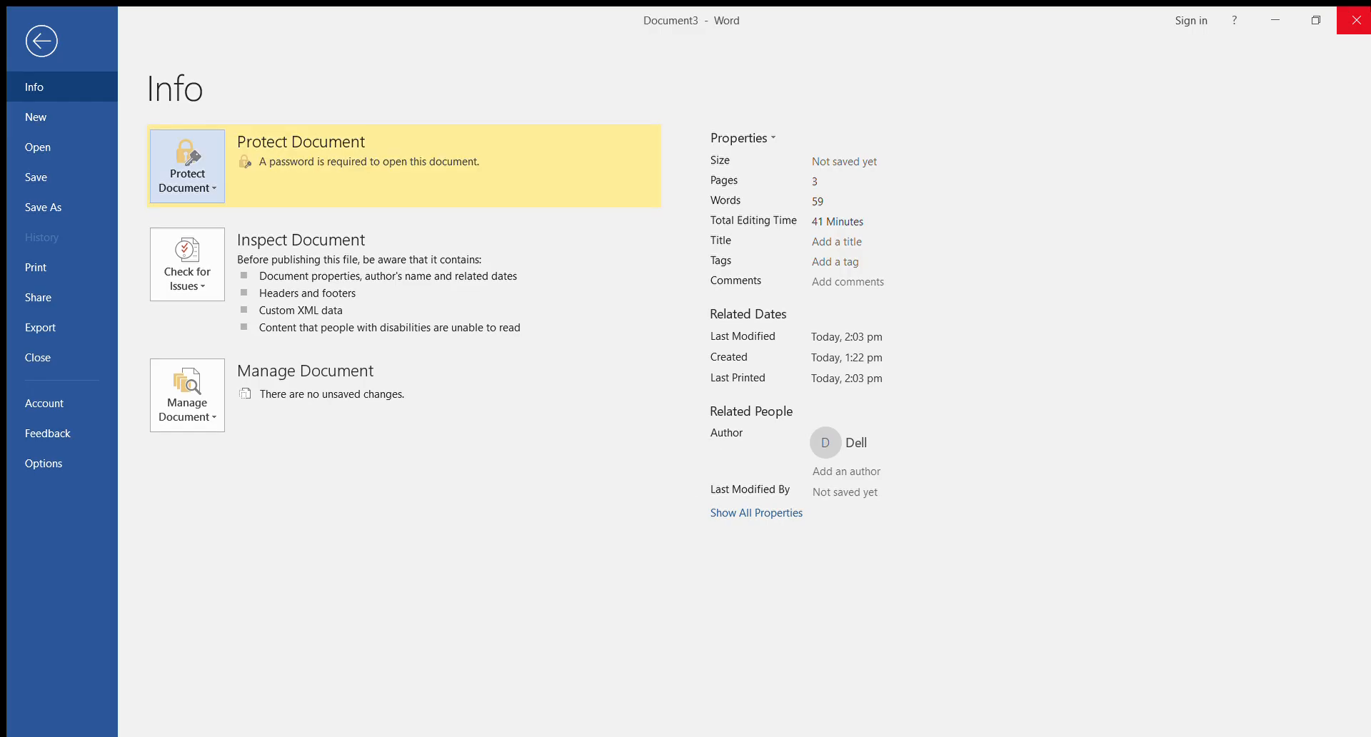
{"action": "left_click", "coordinate": [1349, 7]}
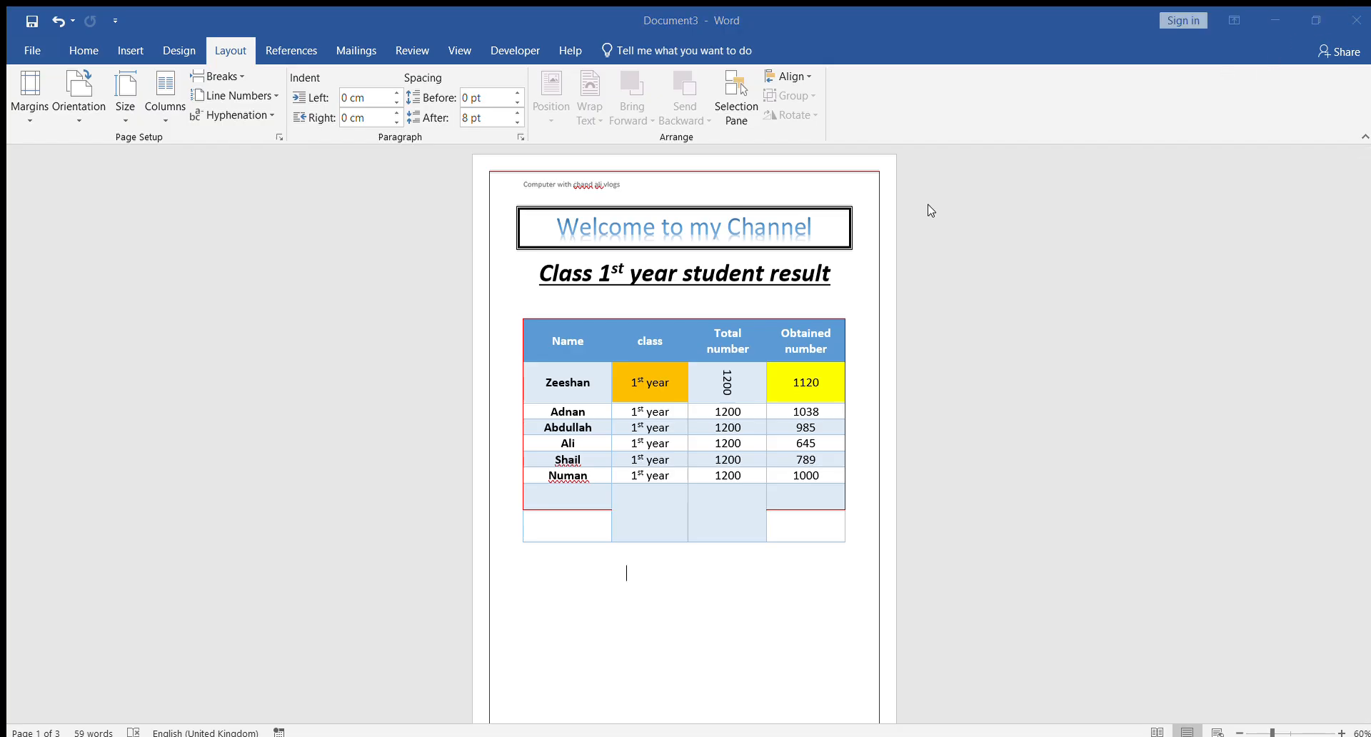